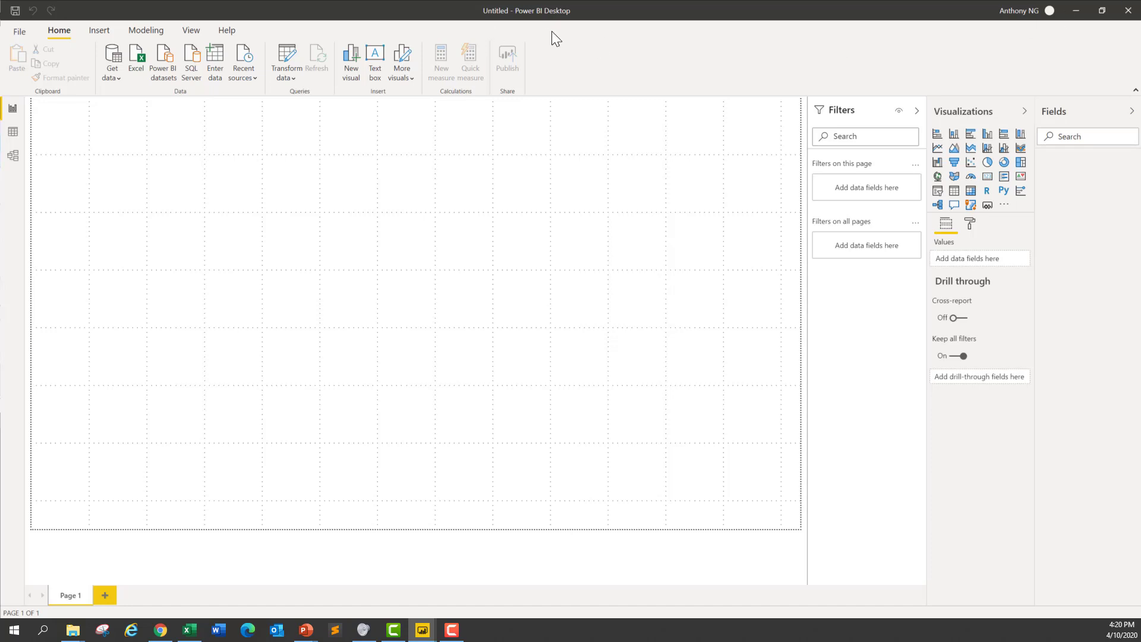
# Step: Connect to the bankrate Excel workbook as the report's data source
pyautogui.click(120, 78)
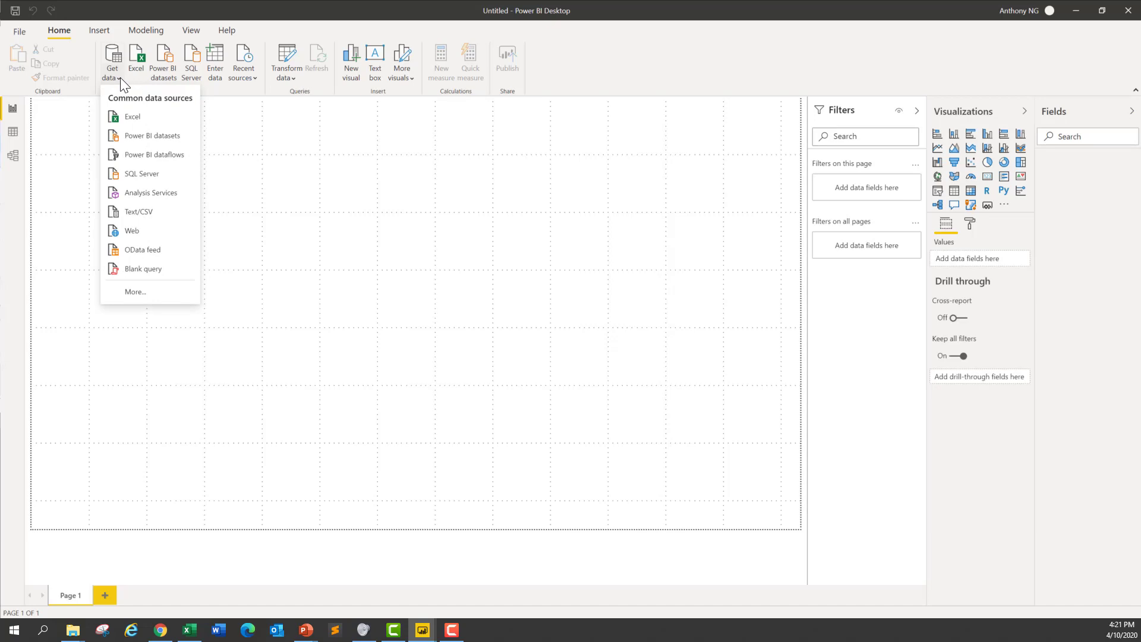
pyautogui.click(159, 119)
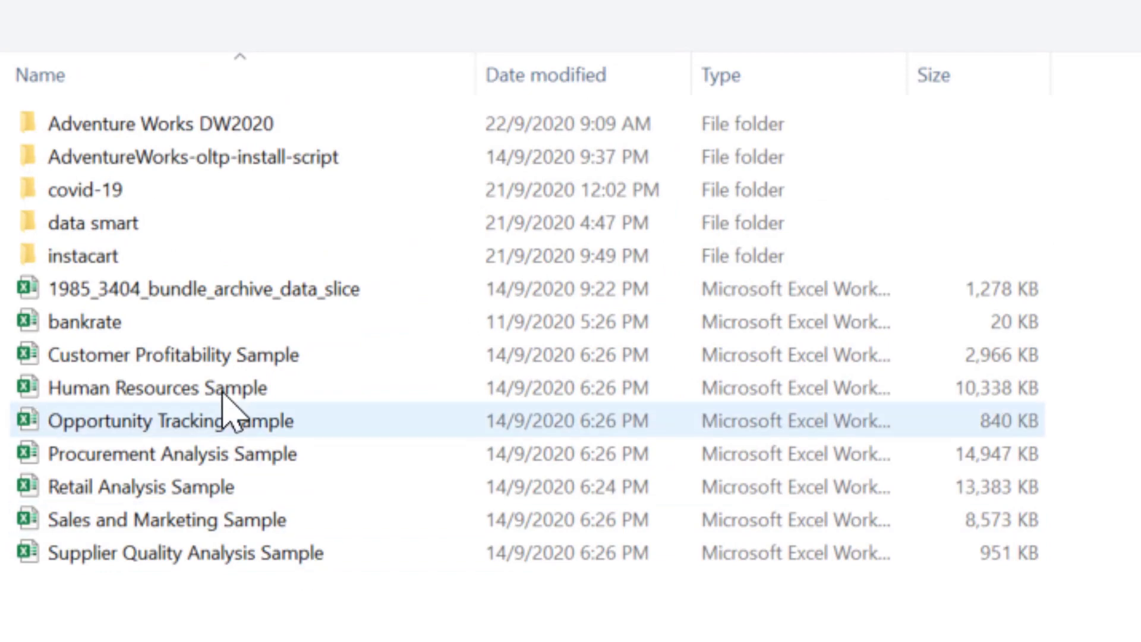
pyautogui.click(241, 319)
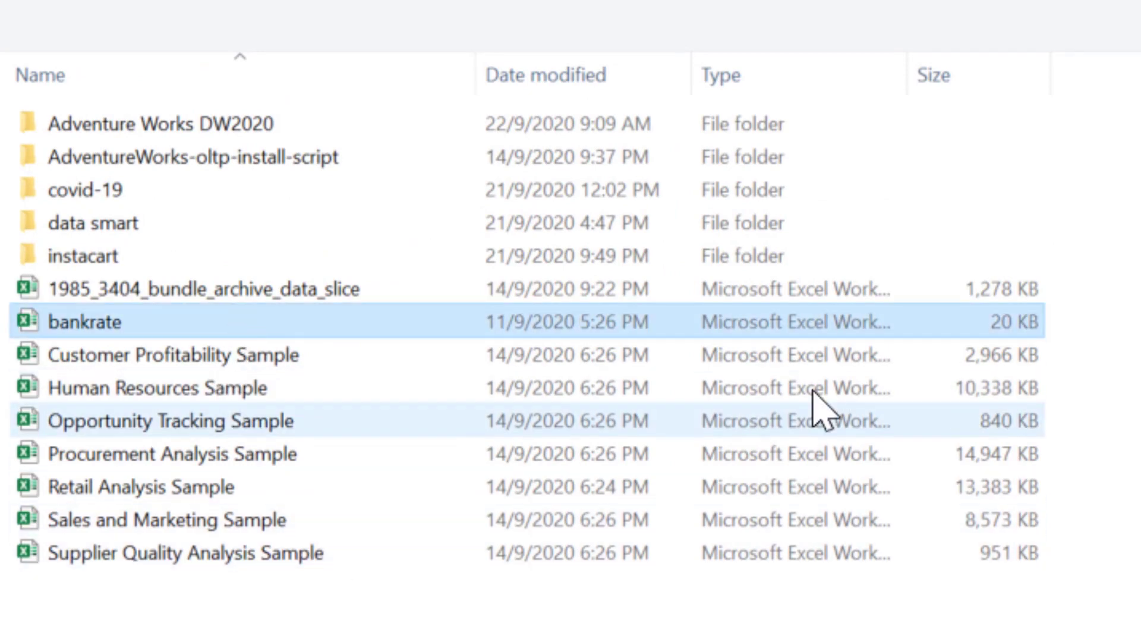
pyautogui.moveTo(910, 65); pyautogui.dragTo(1133, 112)
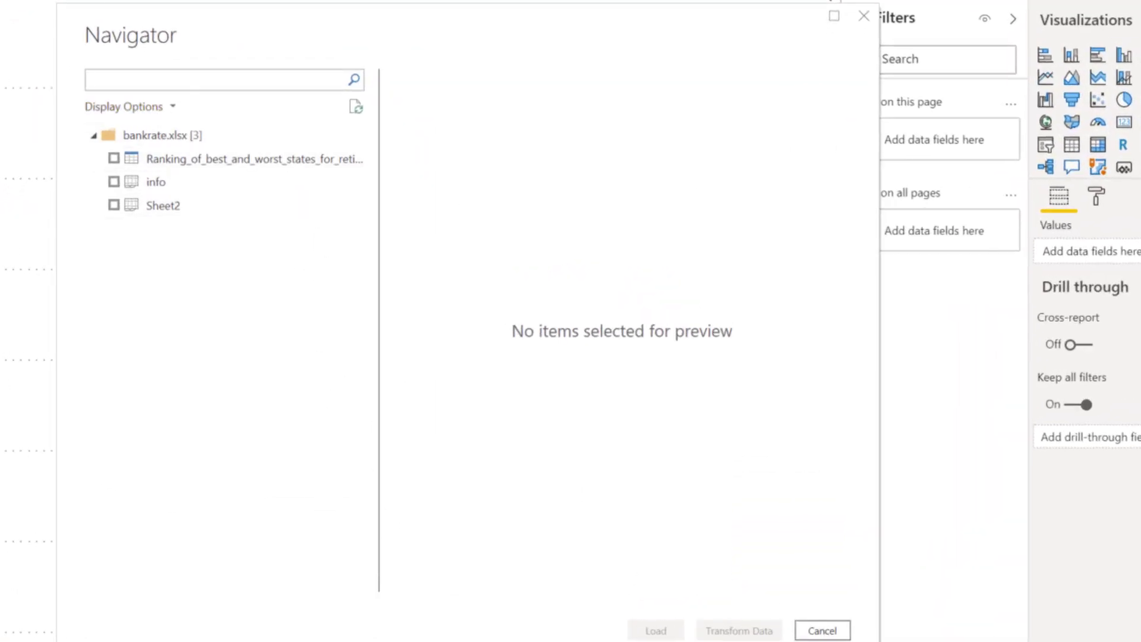
# Step: Switch to the bankrate workbook in Excel and show its info sheet
pyautogui.hotkey('alt', 'Tab')
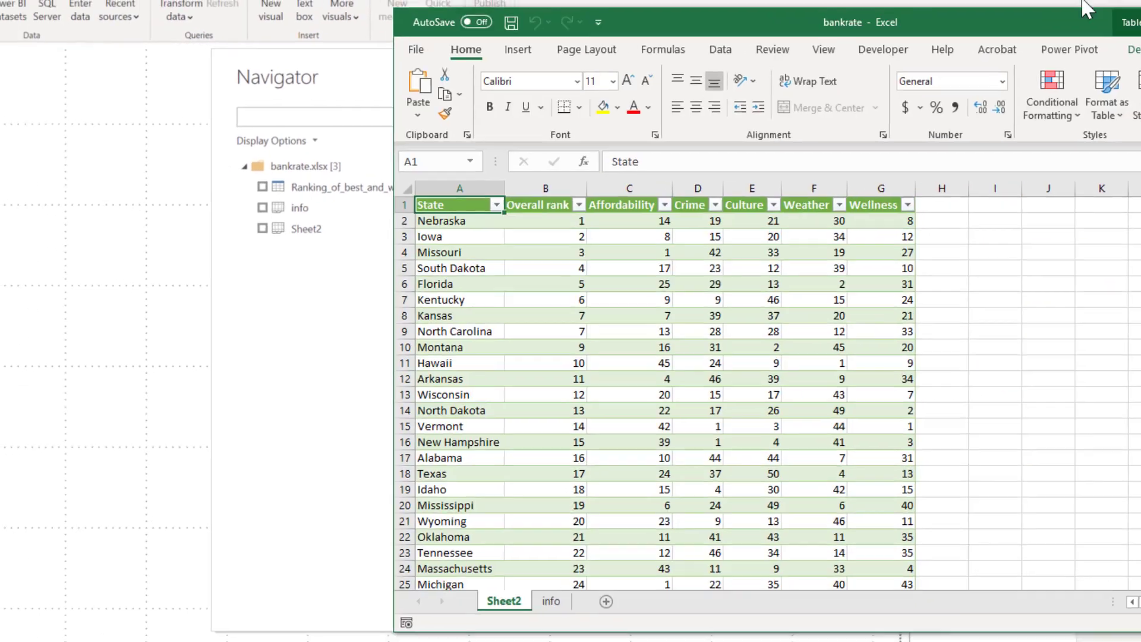
pyautogui.moveTo(1083, 2); pyautogui.dragTo(772, 12)
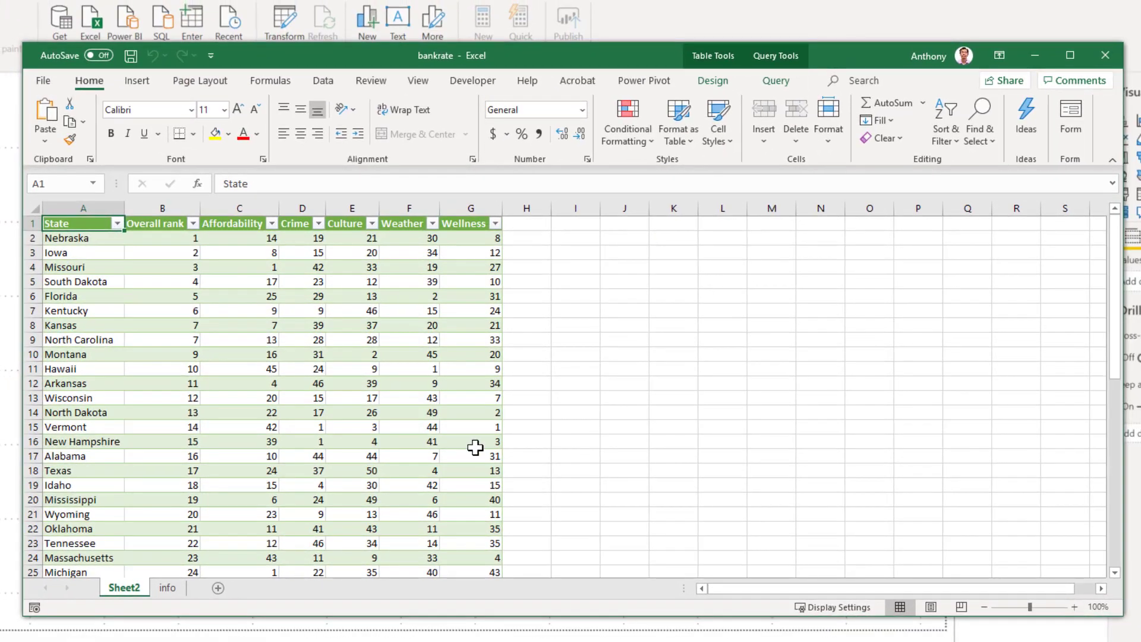
pyautogui.click(168, 587)
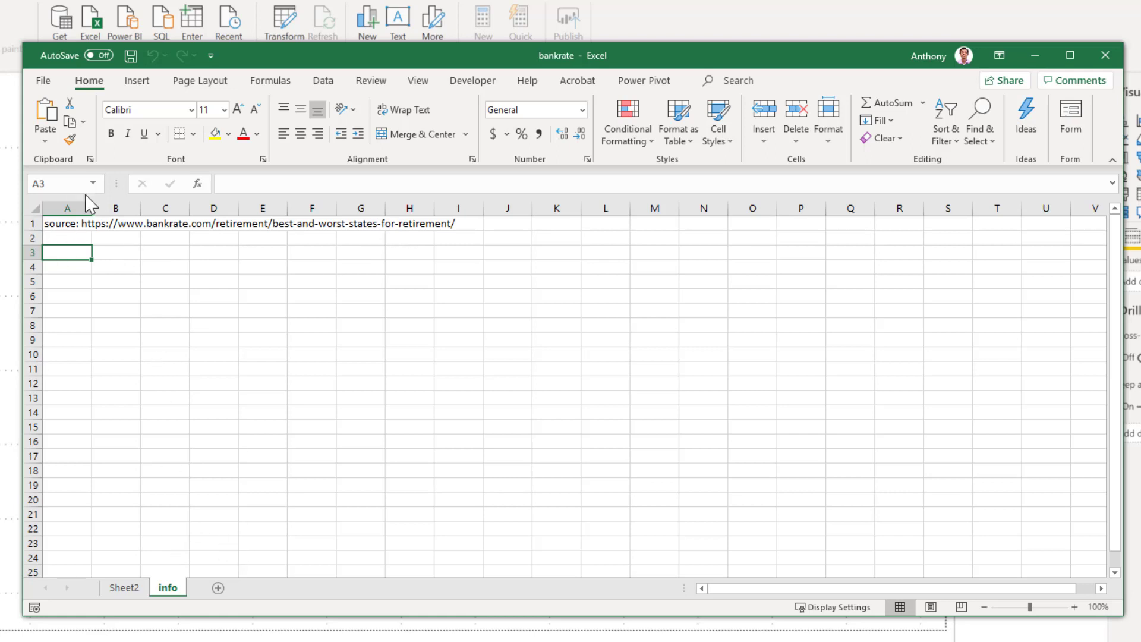
# Step: Widen column A of the info sheet to fit the source link and hide the sheet's gridlines
pyautogui.moveTo(99, 211); pyautogui.dragTo(472, 211)
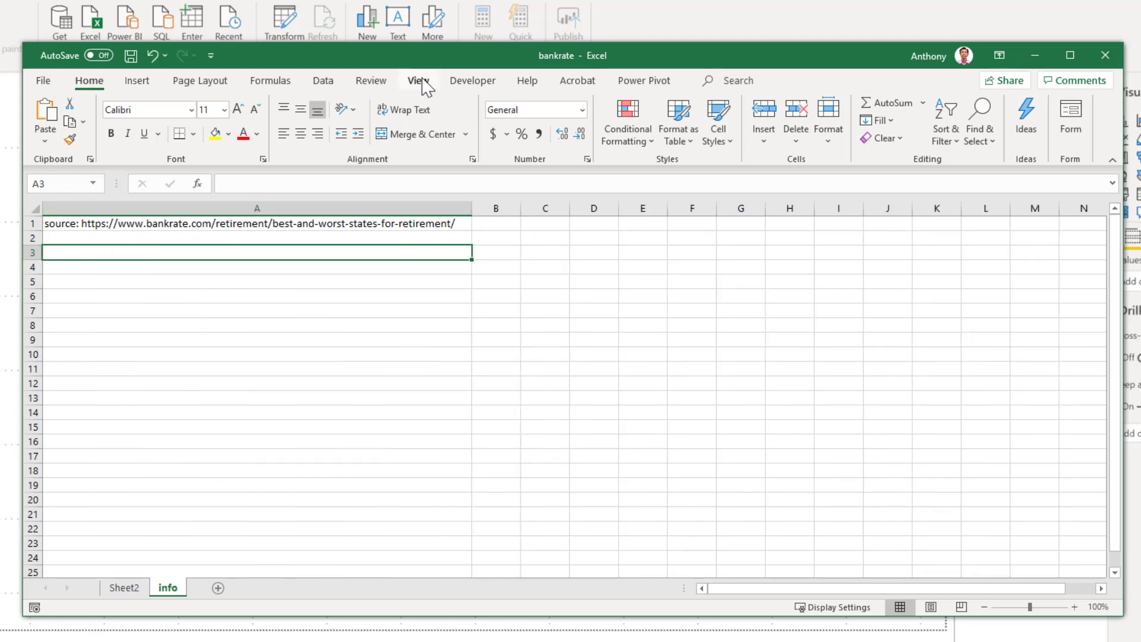
pyautogui.click(419, 80)
pyautogui.click(202, 136)
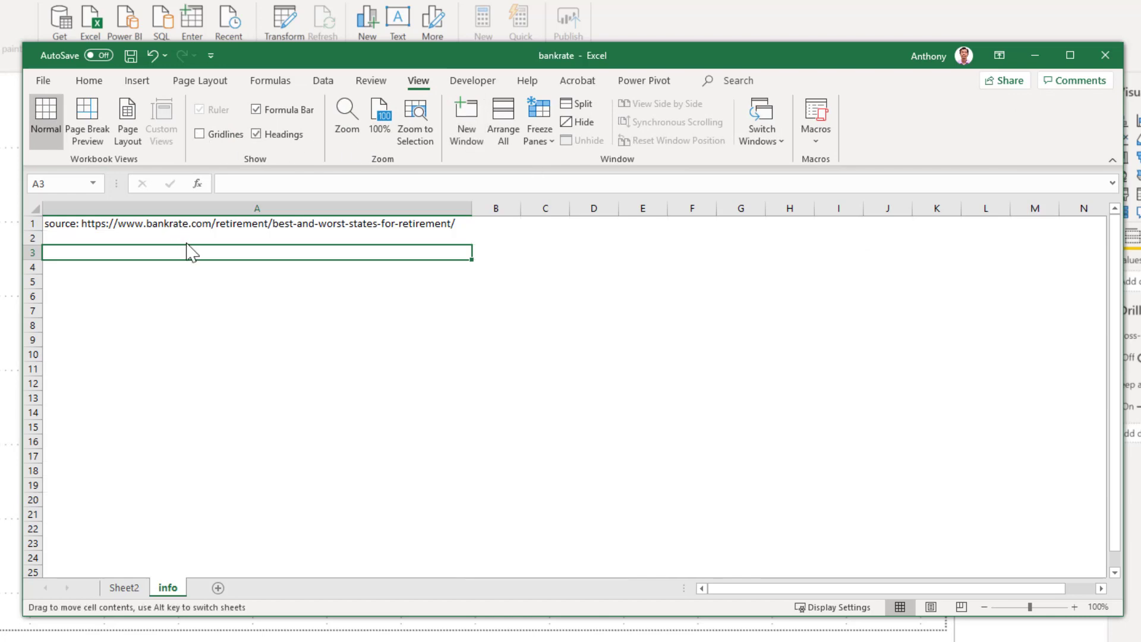
pyautogui.scroll(6, 193, 296)
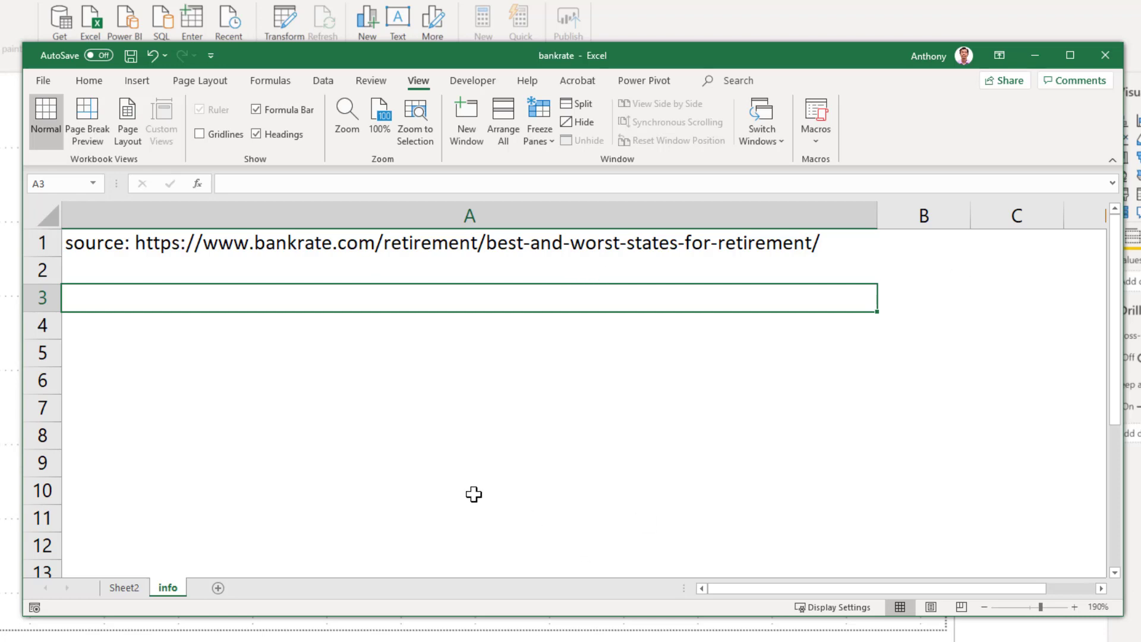
# Step: Return to the state rankings on Sheet2 and move the workbook out of the way of Power BI
pyautogui.click(125, 594)
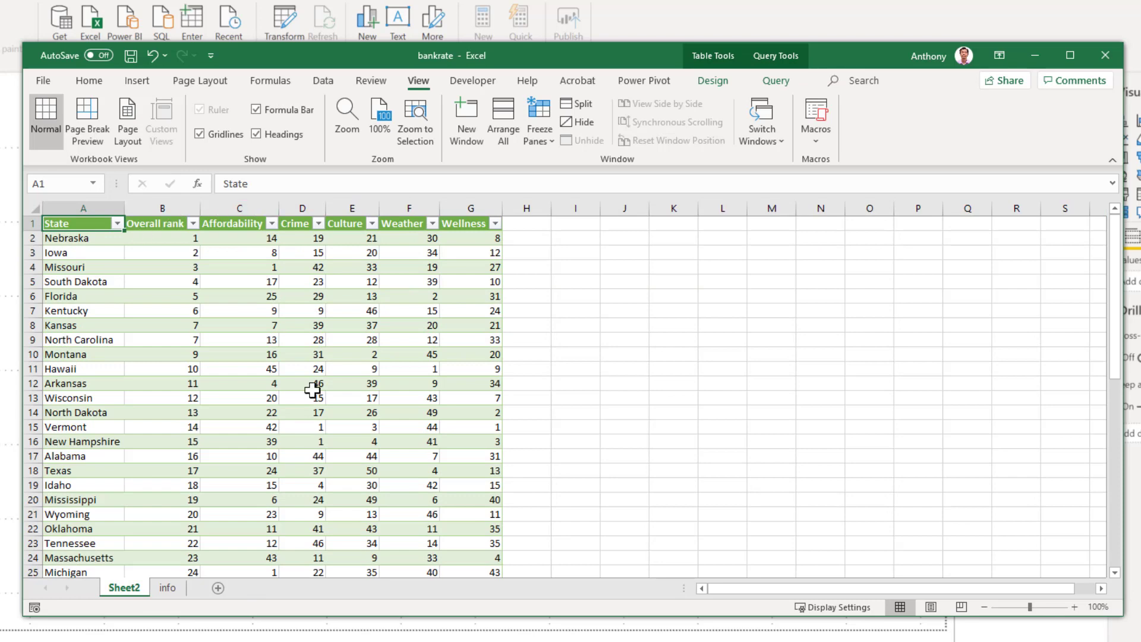
pyautogui.moveTo(472, 57); pyautogui.dragTo(1140, 80)
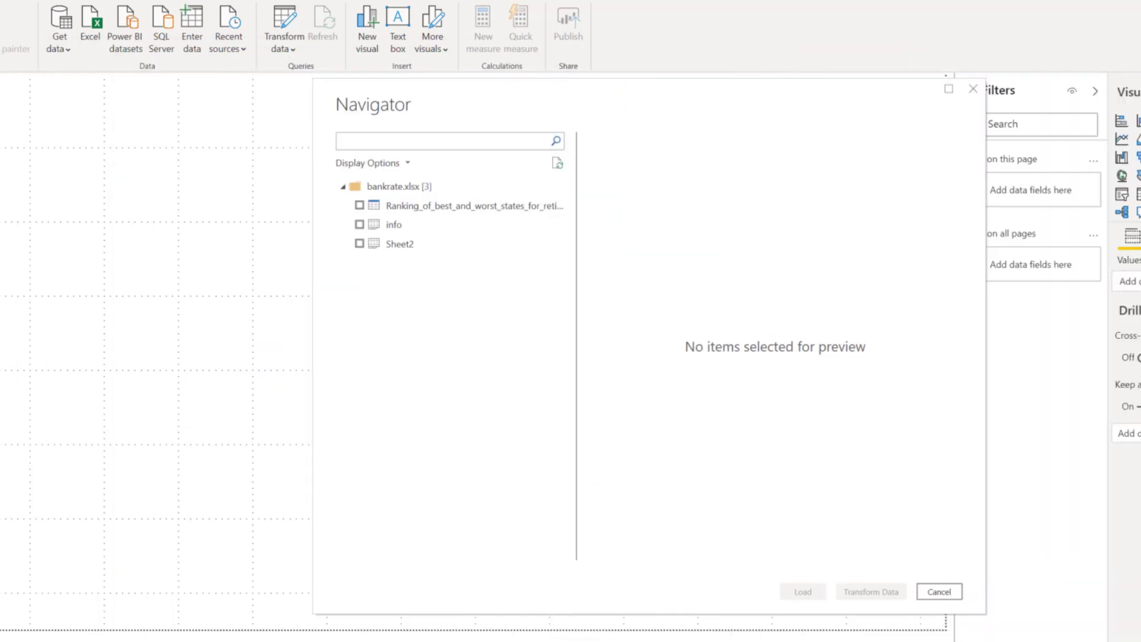
# Step: Choose Sheet2 of the workbook for import and bring it up for transformation in the Power Query Editor
pyautogui.click(360, 244)
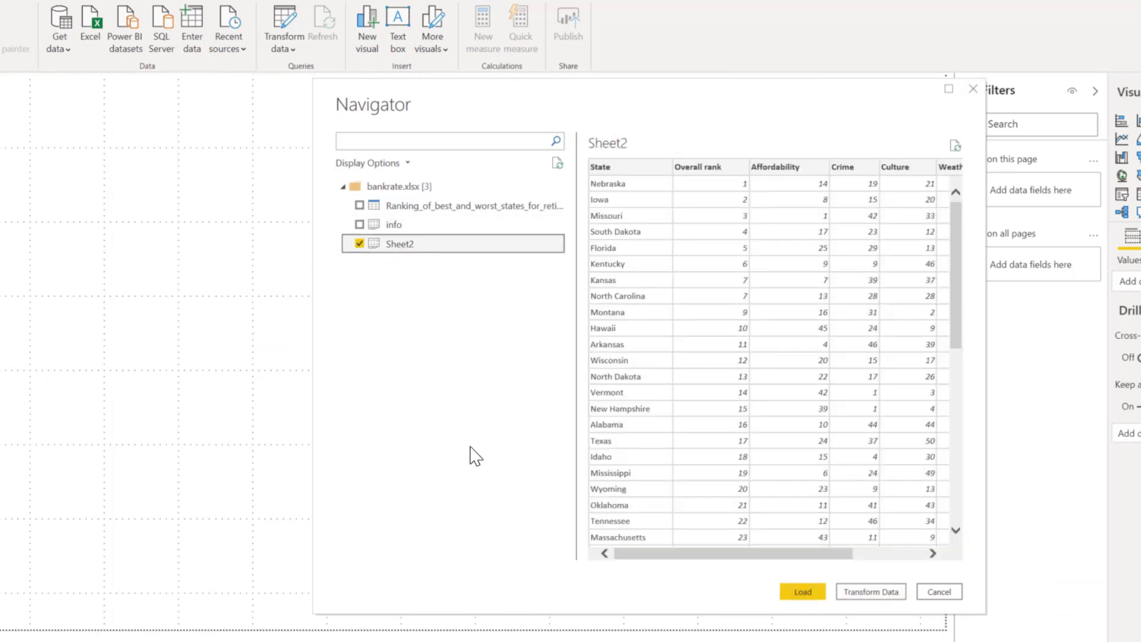
pyautogui.click(882, 598)
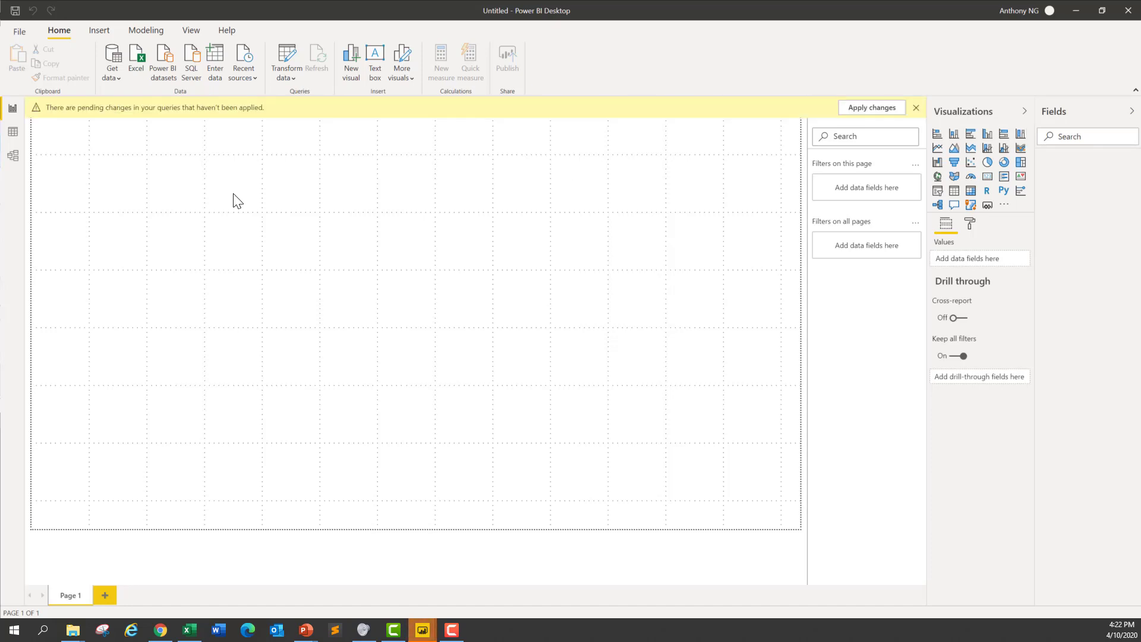
pyautogui.moveTo(422, 629)
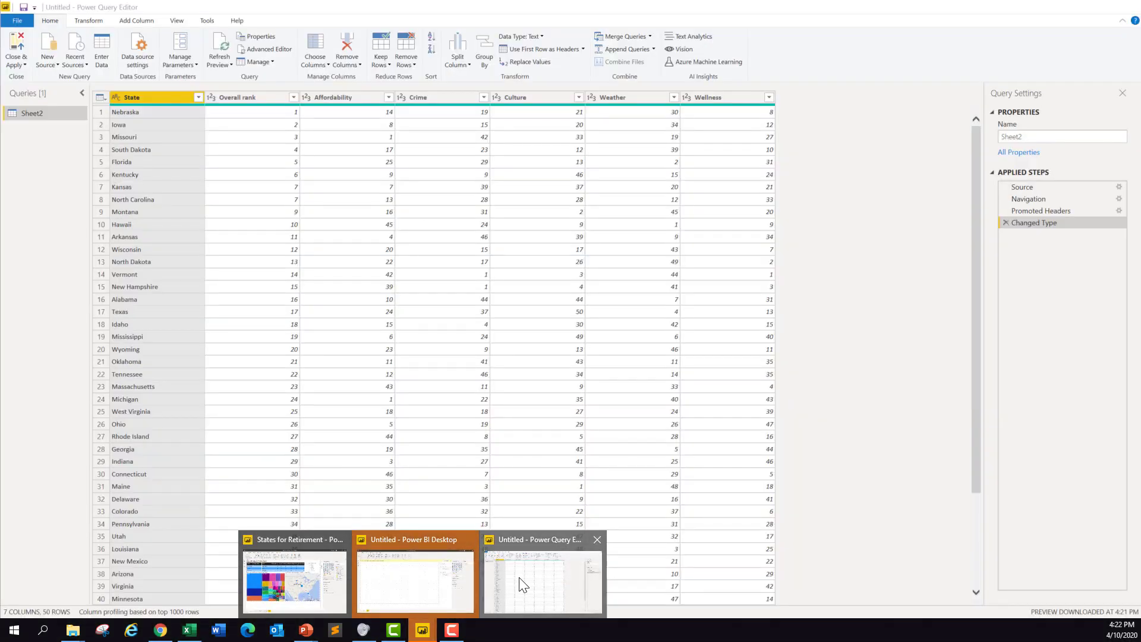
pyautogui.click(521, 585)
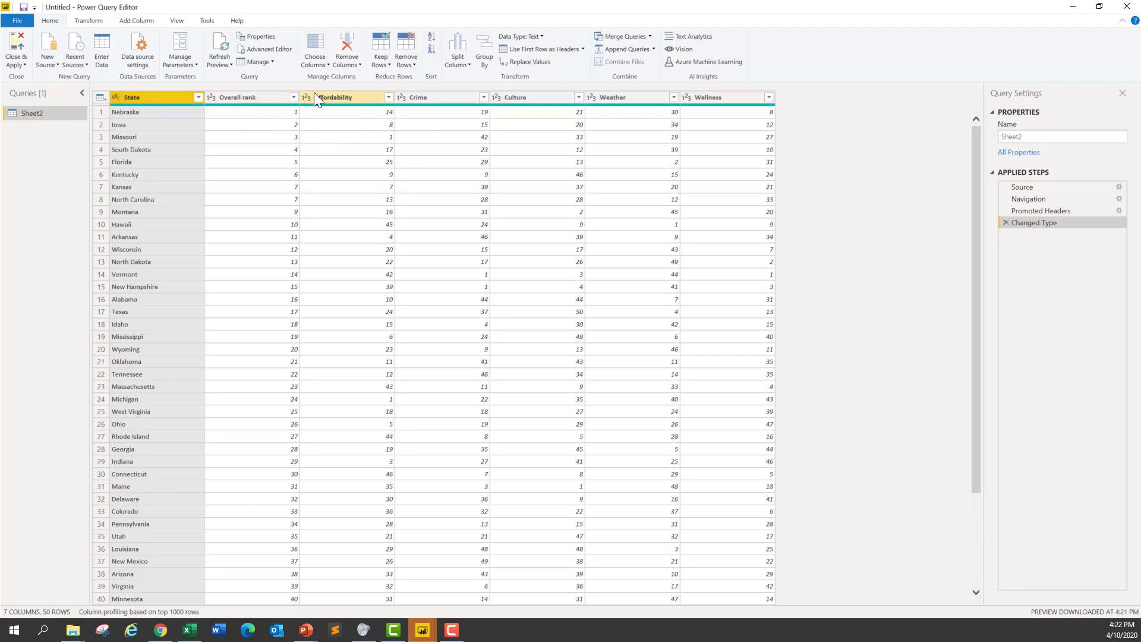
# Step: Examine the data type options of the Overall rank column and look through all state rows of the query
pyautogui.click(211, 98)
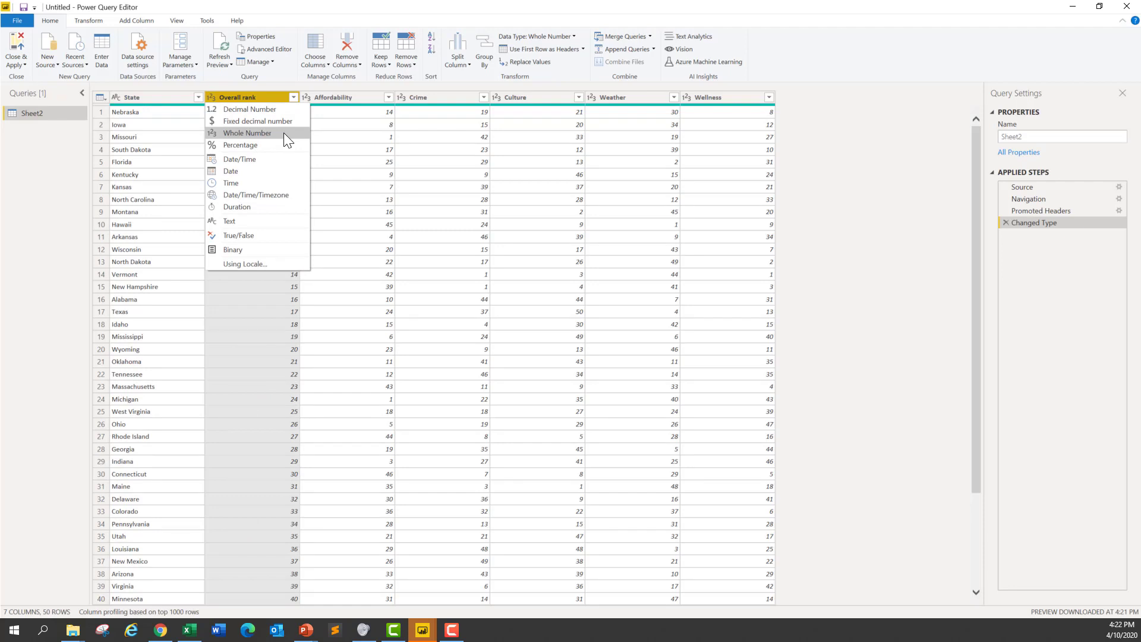
pyautogui.click(817, 143)
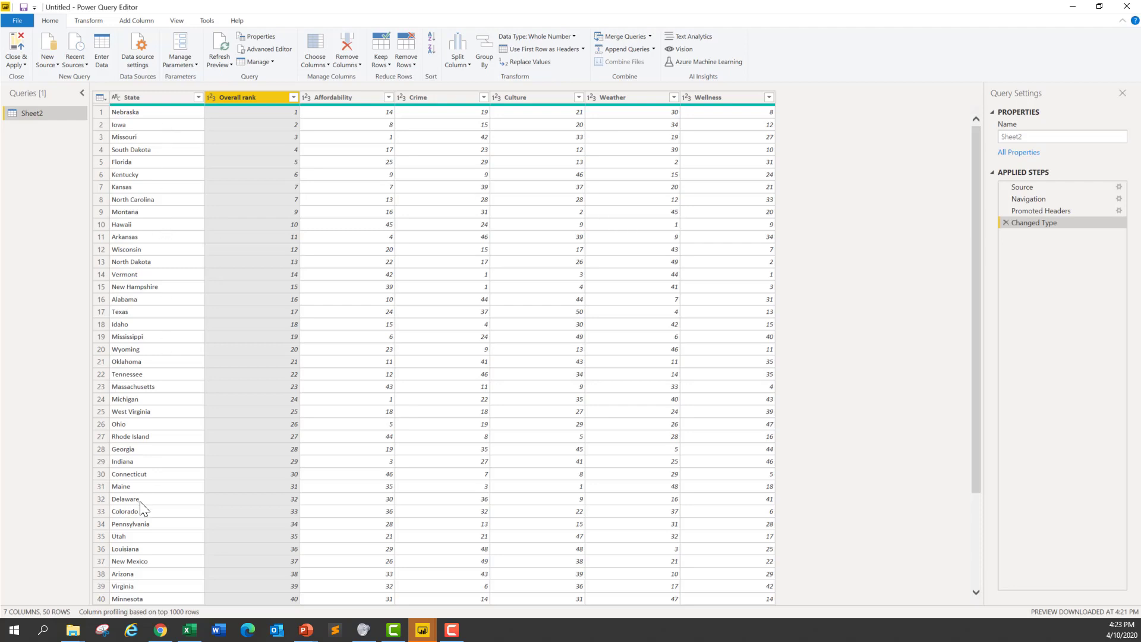
pyautogui.click(978, 557)
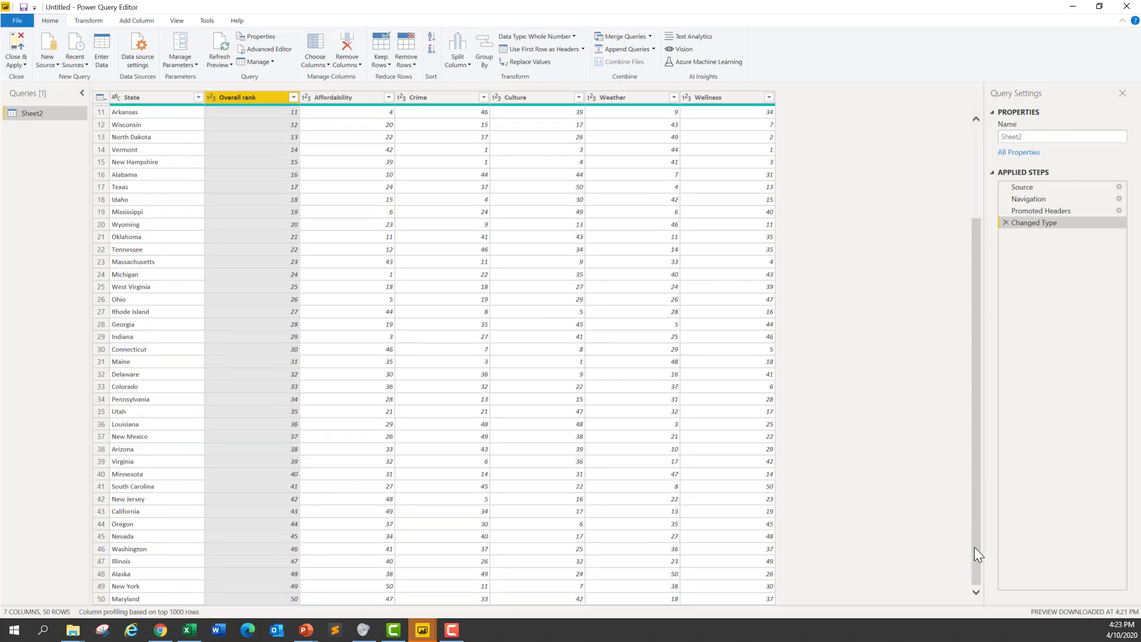
pyautogui.moveTo(975, 494); pyautogui.dragTo(978, 287)
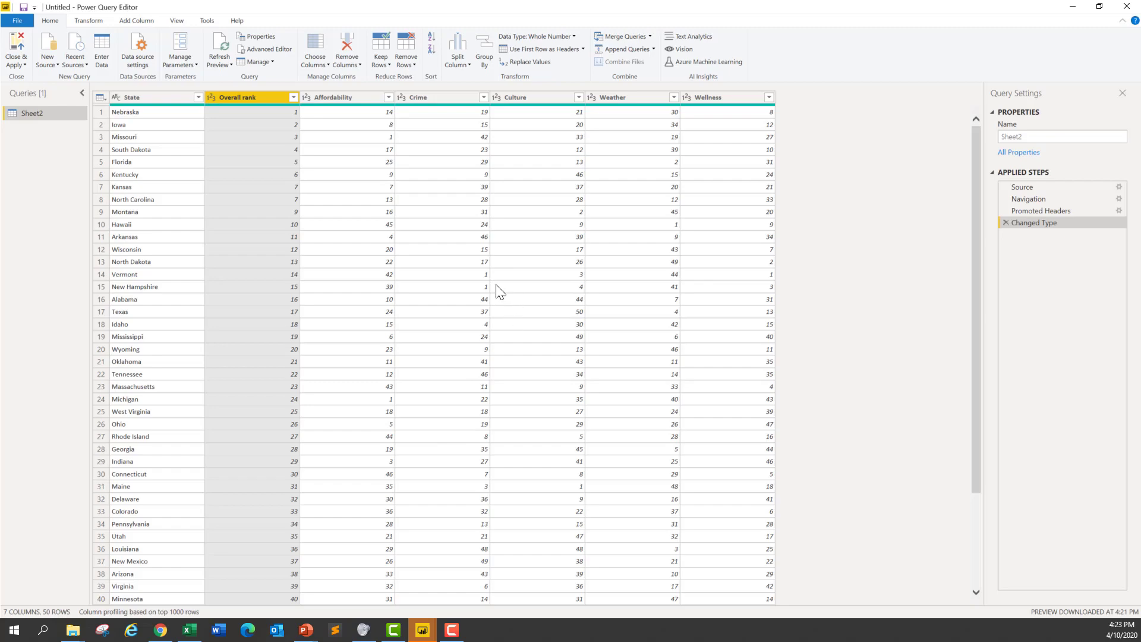
pyautogui.scroll(-3, 671, 419)
pyautogui.scroll(3, 672, 419)
pyautogui.scroll(-4, 578, 366)
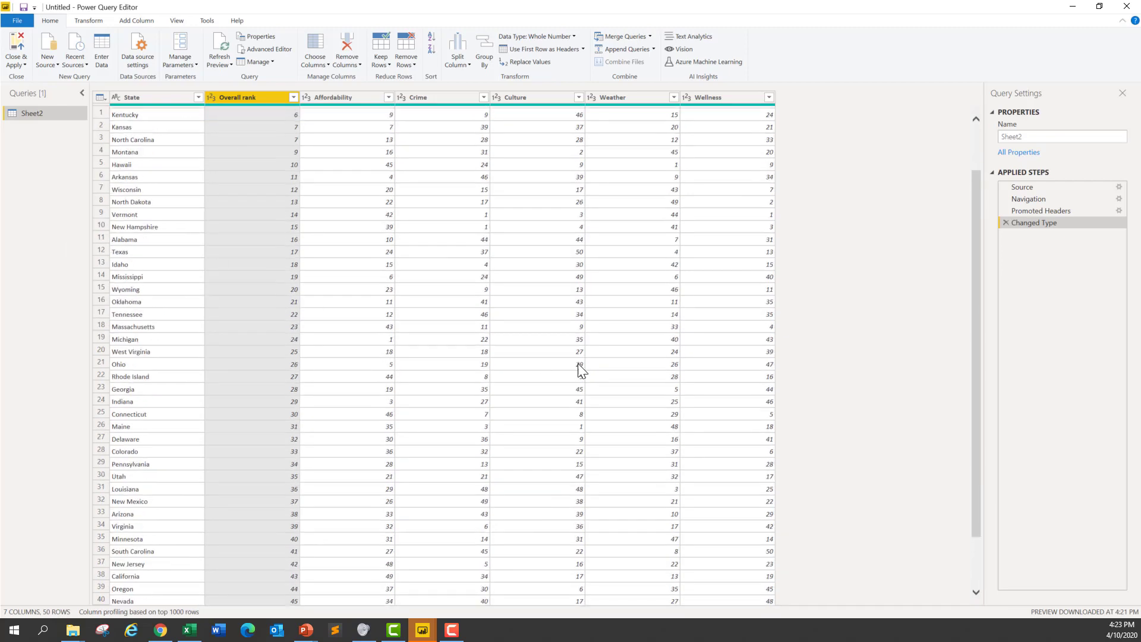
pyautogui.scroll(4, 240, 291)
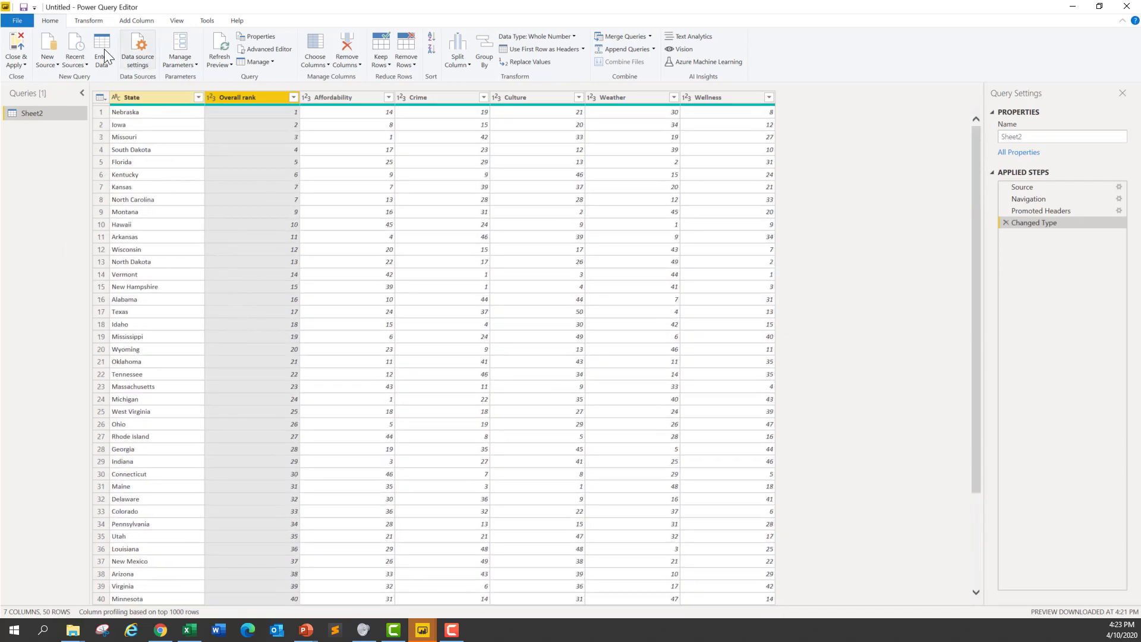
# Step: Close the query editor with its changes applied to the report and collapse the Filters pane
pyautogui.click(19, 47)
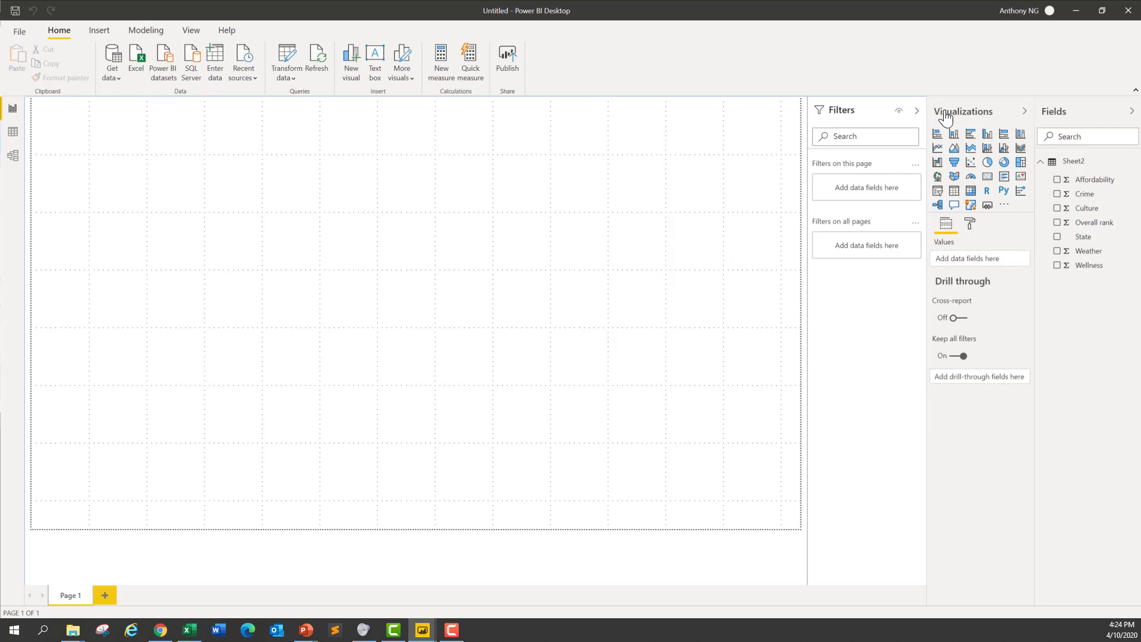
pyautogui.click(917, 111)
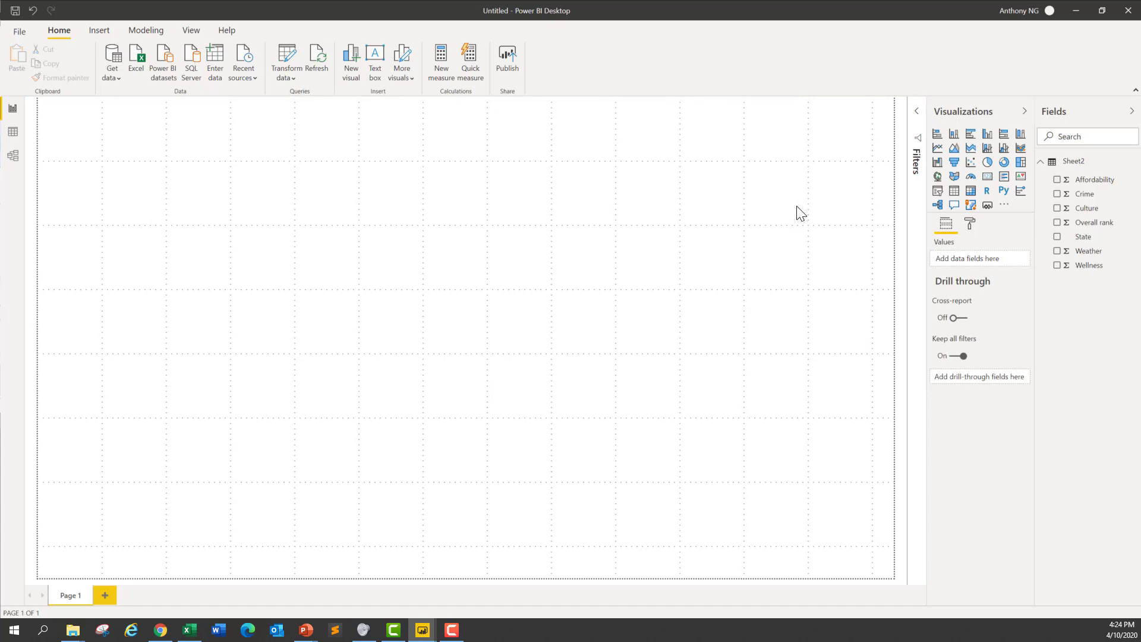
# Step: Add a text box reading "Top 3 States for Retirement" and set its font size to 40
pyautogui.click(375, 55)
pyautogui.write('Top 3 States for Retirem')
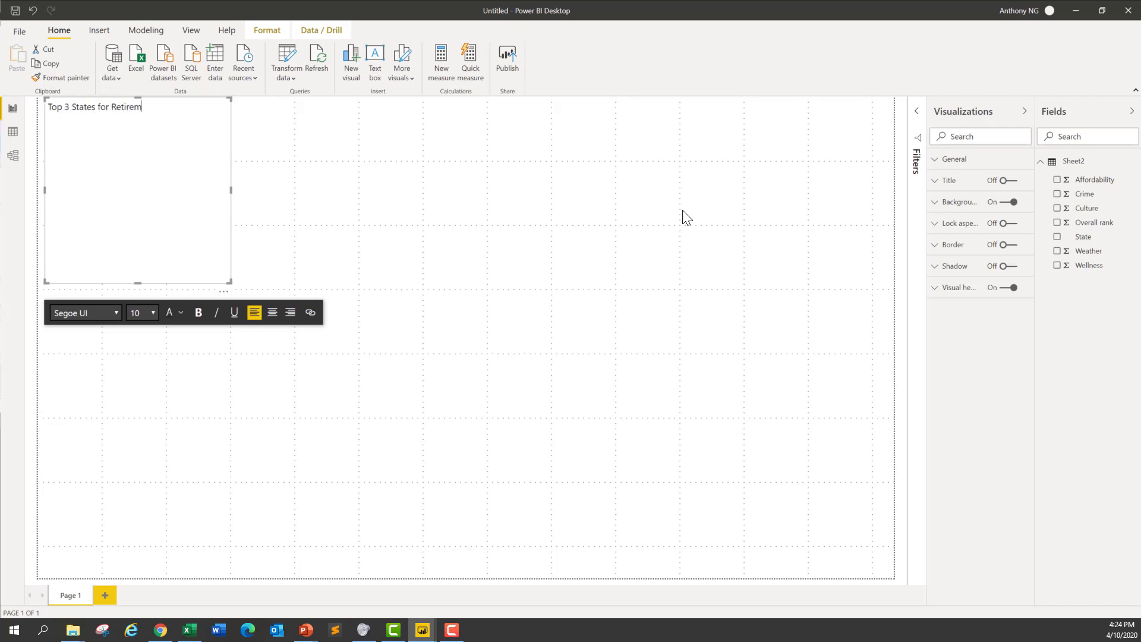
pyautogui.hotkey('ctrl', 'a')
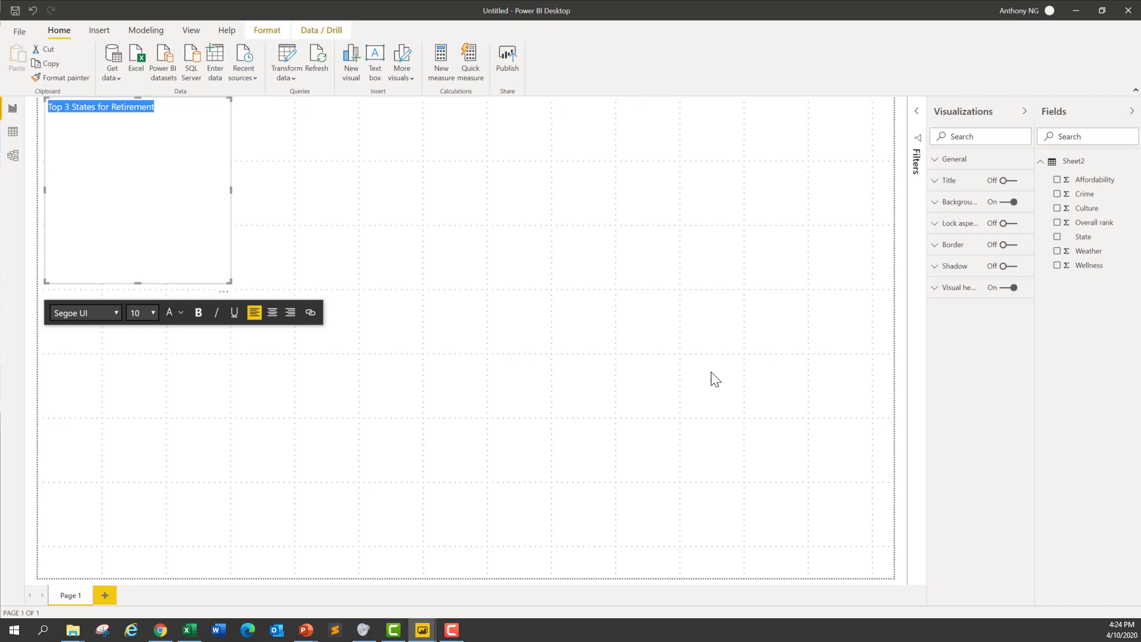
pyautogui.click(154, 311)
pyautogui.click(137, 489)
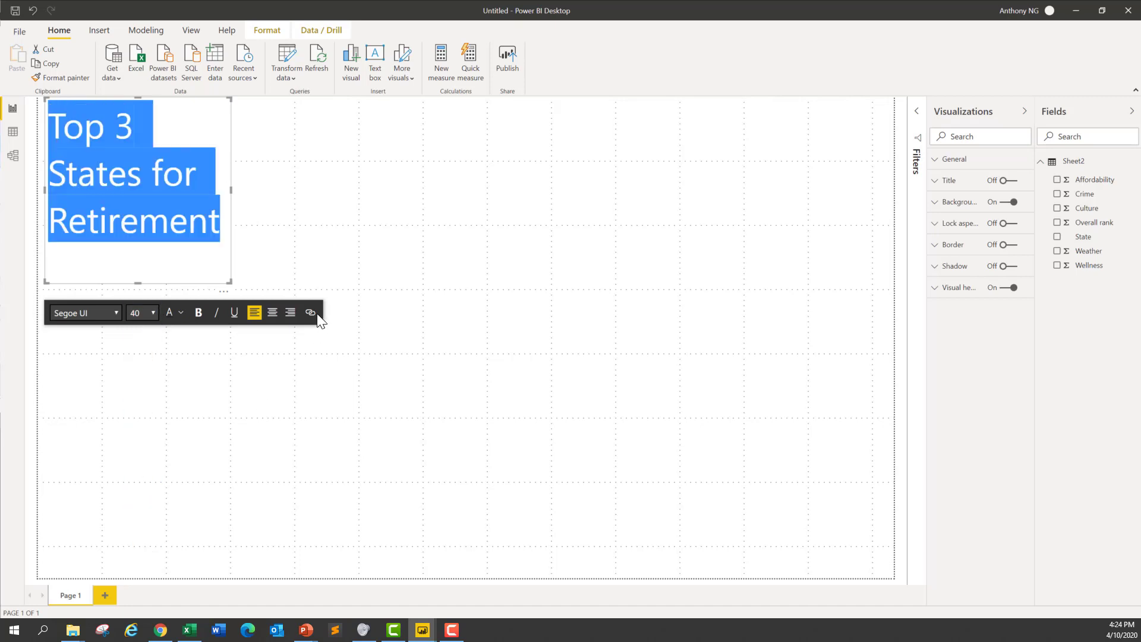
# Step: Widen the title text box so the heading fits on one line and reduce its height to match
pyautogui.click(228, 272)
pyautogui.click(233, 186)
pyautogui.moveTo(233, 185); pyautogui.dragTo(501, 182)
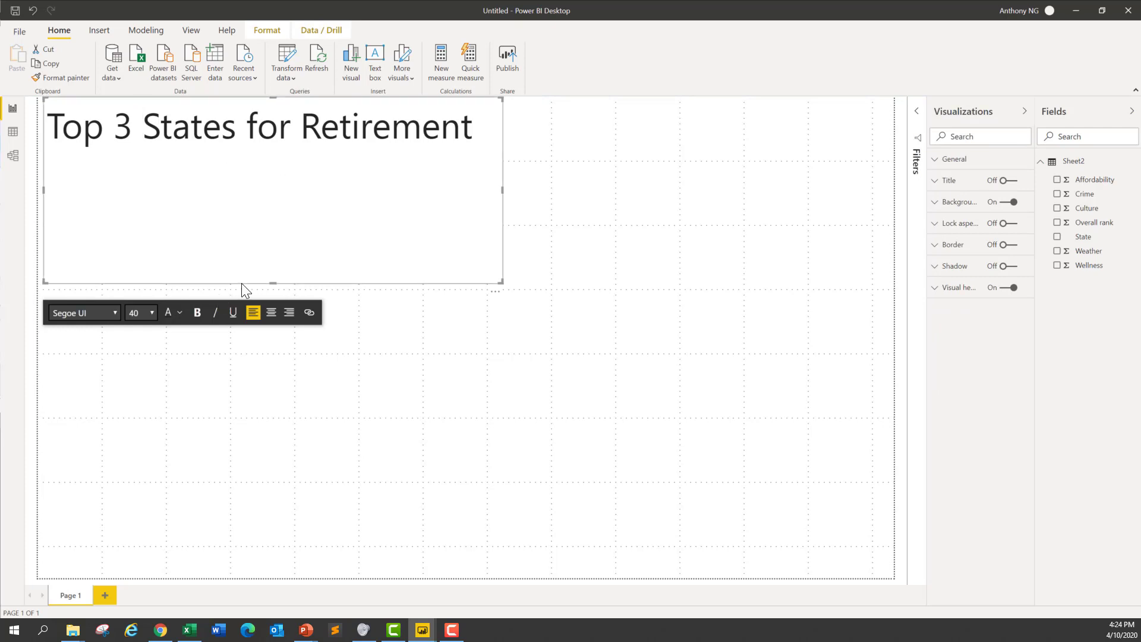
pyautogui.moveTo(268, 283); pyautogui.dragTo(267, 158)
pyautogui.click(334, 234)
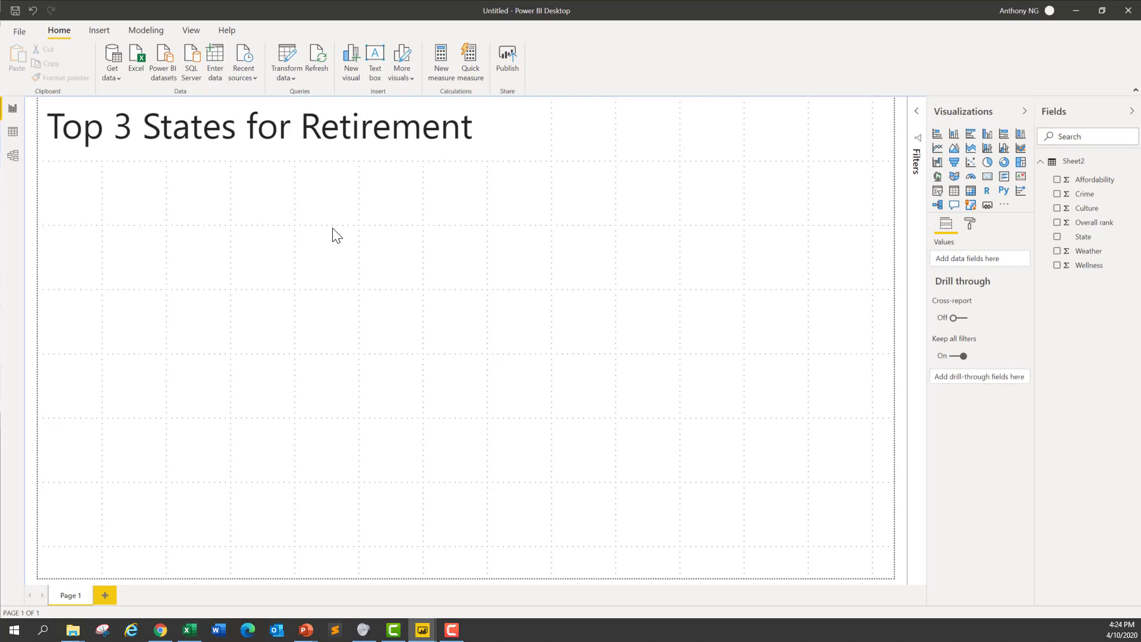
# Step: Add a table visual with the State and Overall rank fields and narrow it to fit the two columns
pyautogui.click(953, 190)
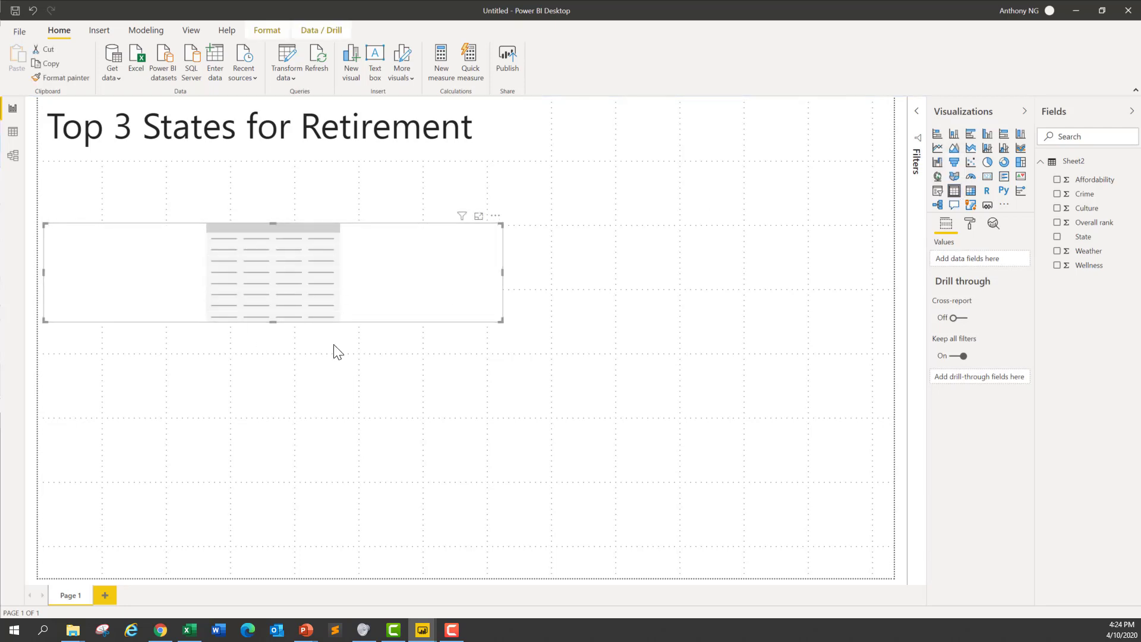
pyautogui.click(1057, 237)
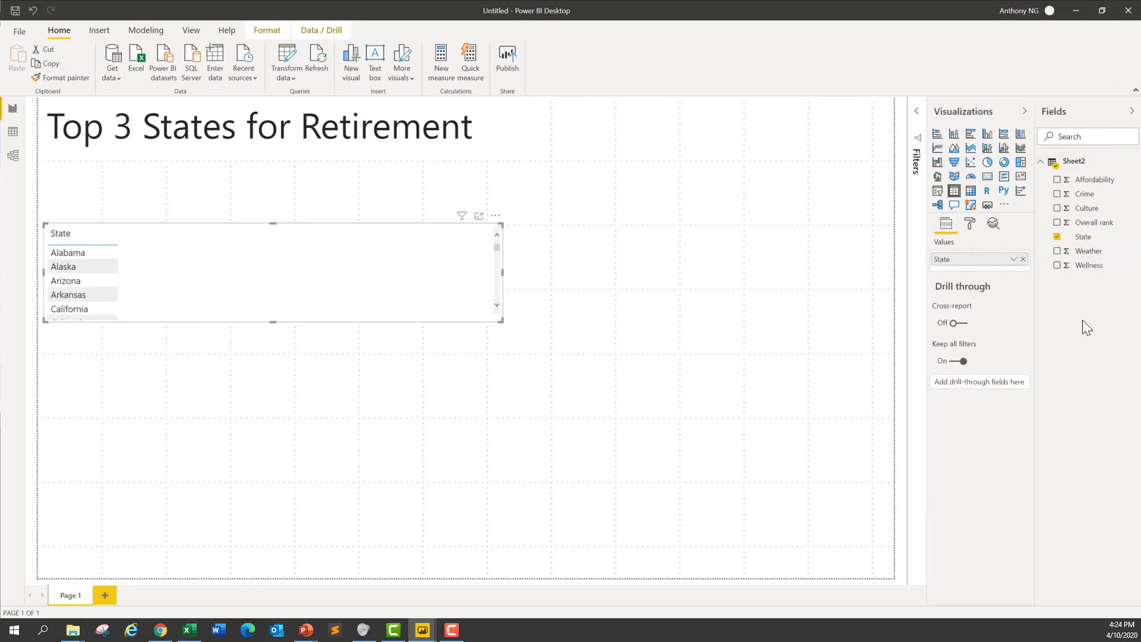
pyautogui.click(1057, 223)
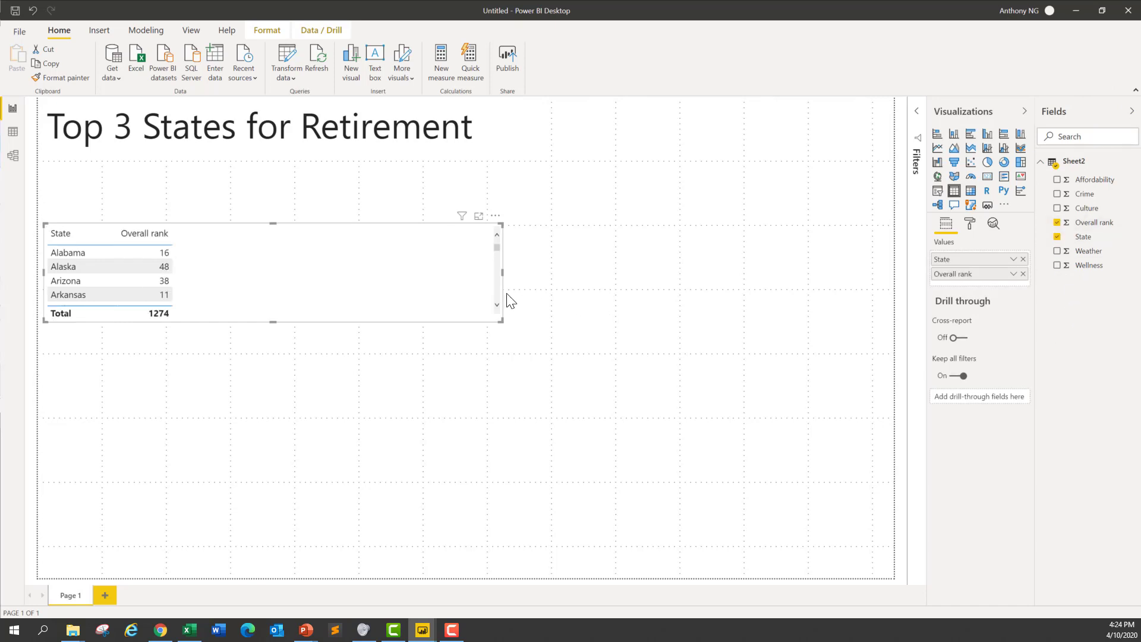
pyautogui.moveTo(502, 273); pyautogui.dragTo(192, 288)
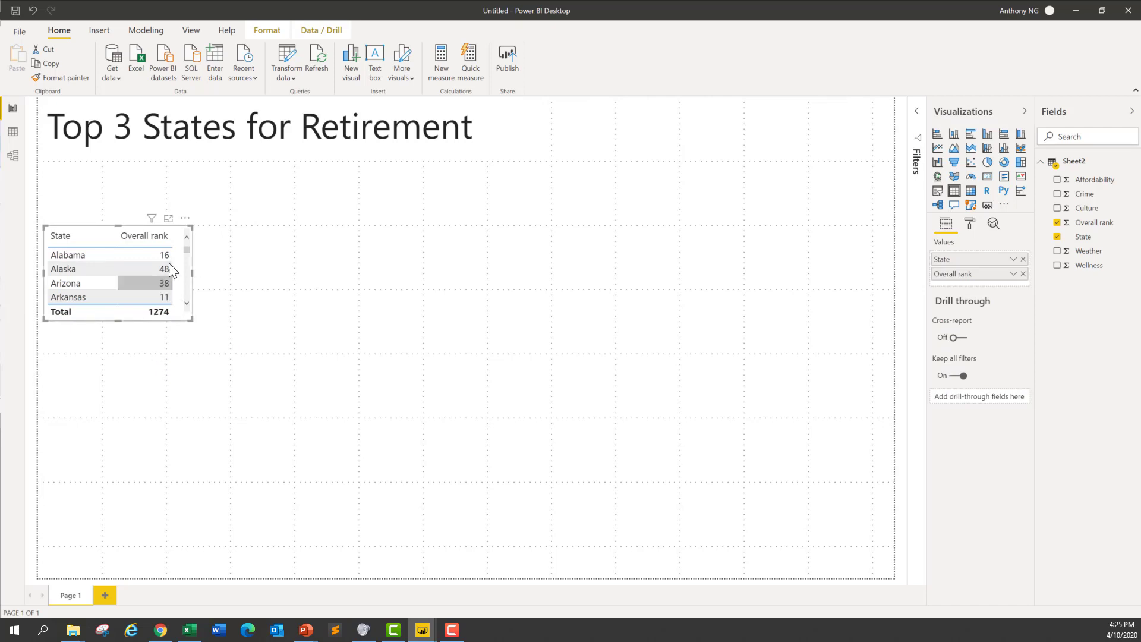
# Step: Sort the table by Overall rank in ascending order
pyautogui.click(186, 218)
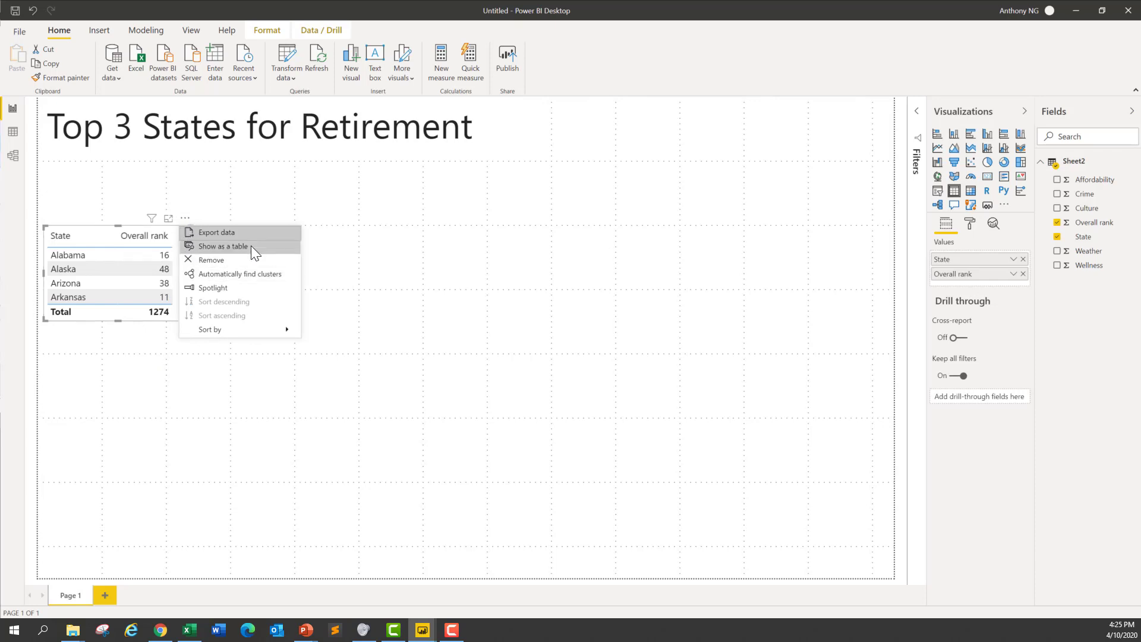
pyautogui.moveTo(247, 334)
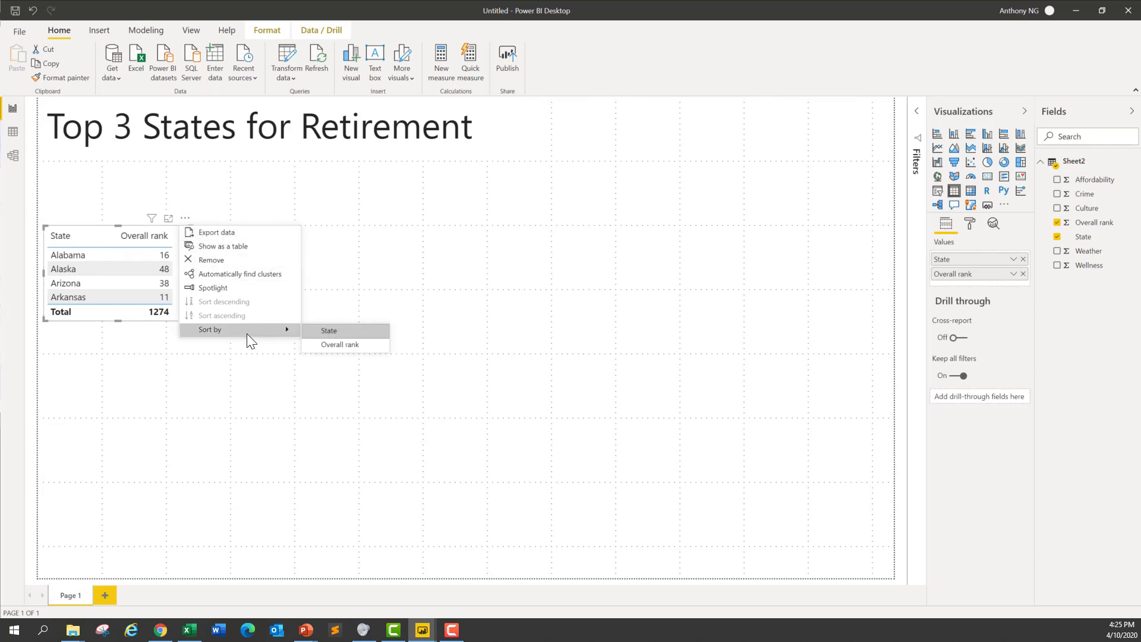
pyautogui.click(355, 346)
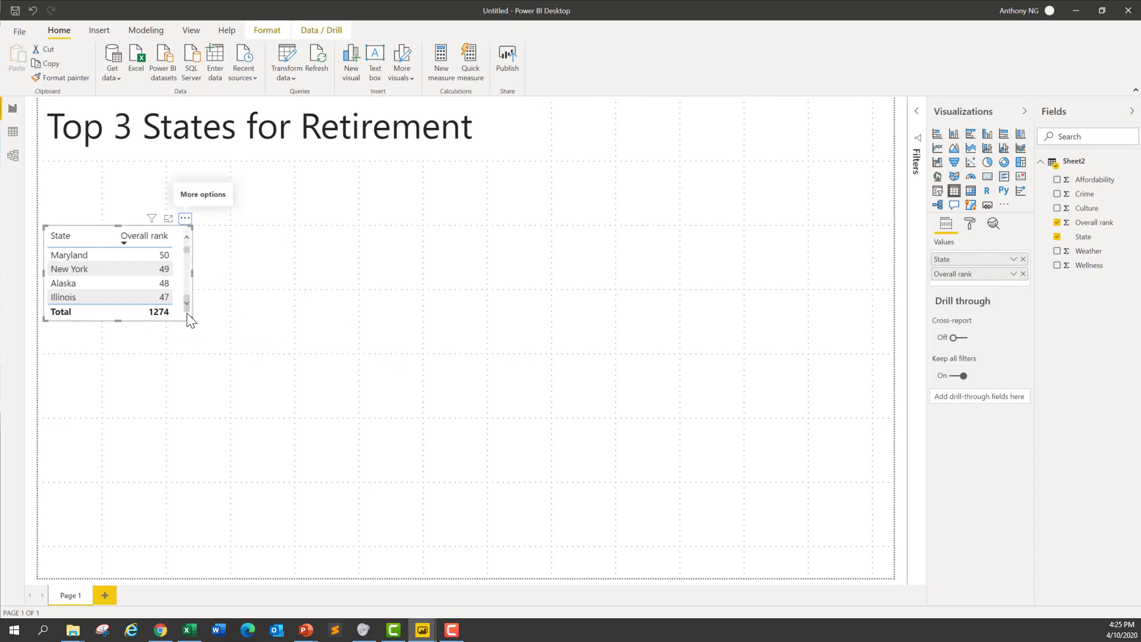
pyautogui.click(186, 219)
pyautogui.click(231, 315)
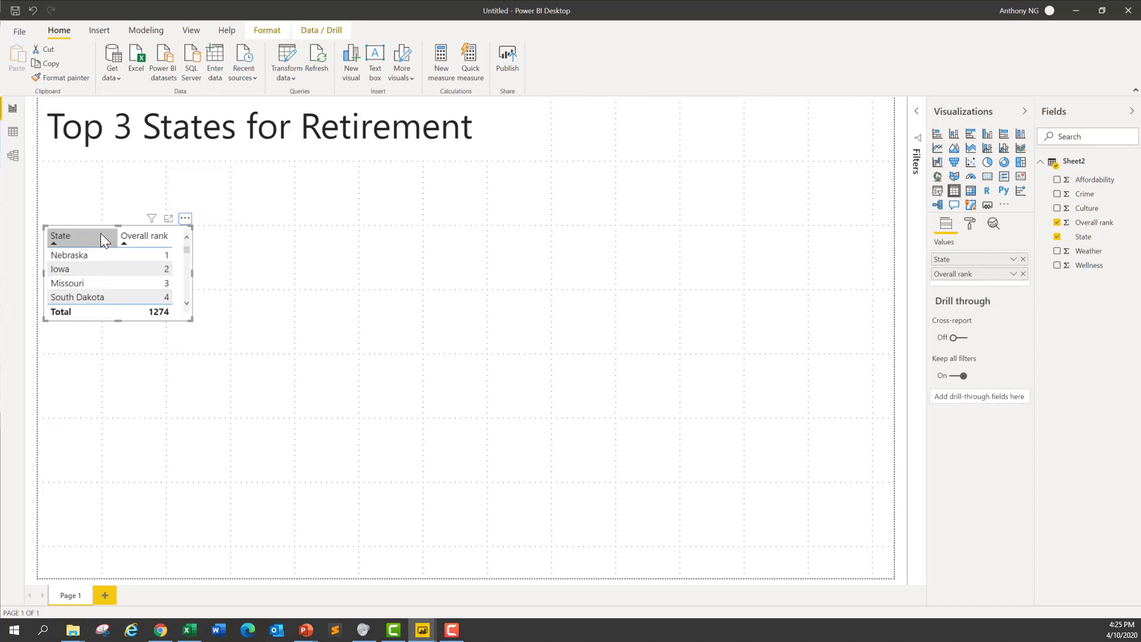
# Step: Move the state ranking table directly below the report title and make it wider and taller
pyautogui.moveTo(184, 217); pyautogui.dragTo(184, 153)
pyautogui.moveTo(192, 249); pyautogui.dragTo(233, 294)
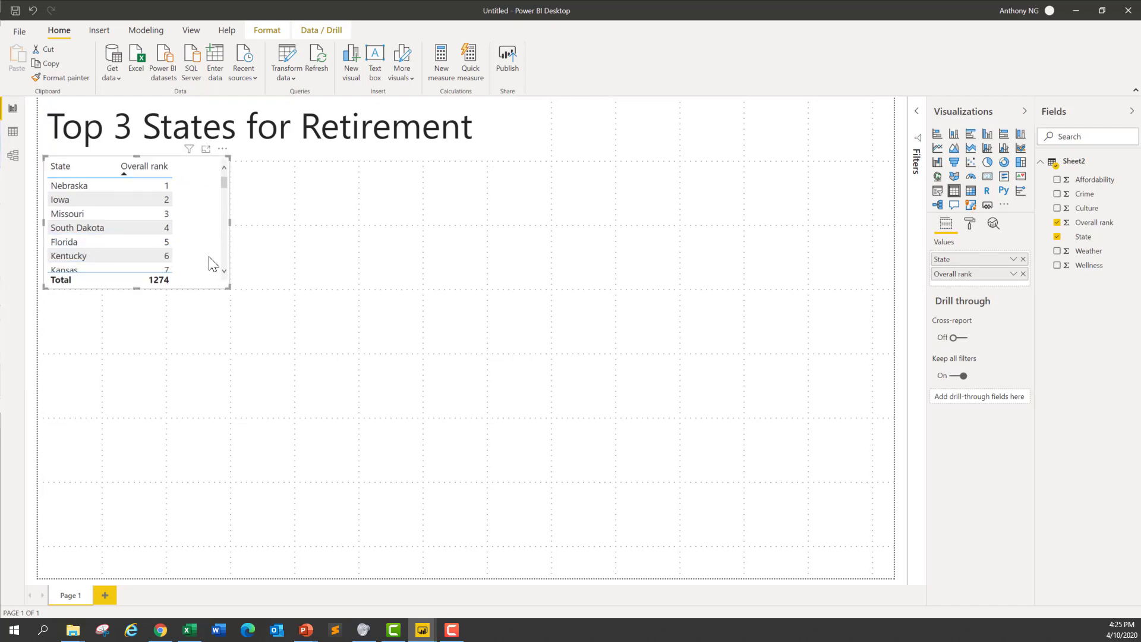
# Step: Increase the text size of the ranking table's values to about 14 pt
pyautogui.click(967, 225)
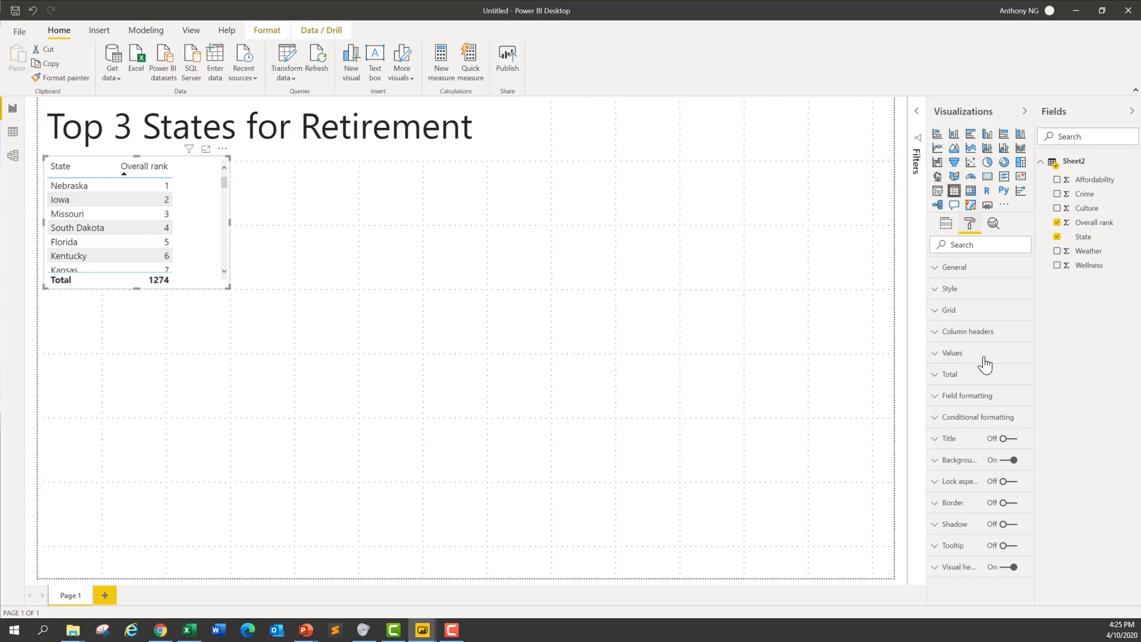
pyautogui.click(940, 291)
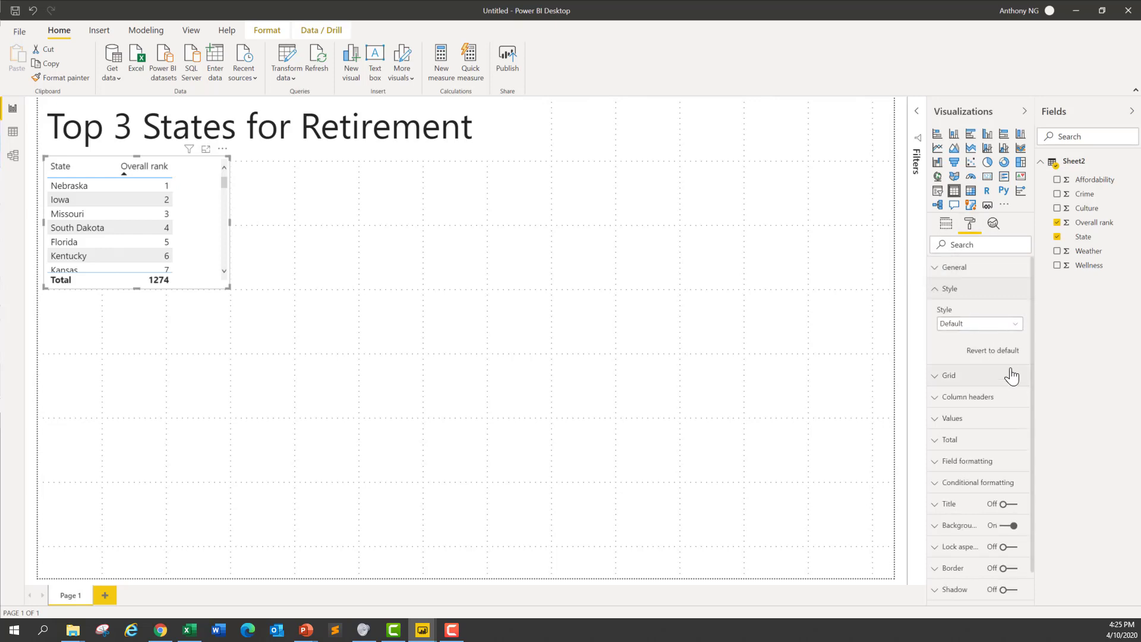
pyautogui.click(944, 291)
pyautogui.click(984, 355)
pyautogui.scroll(-3, 1015, 400)
pyautogui.scroll(-1, 1015, 399)
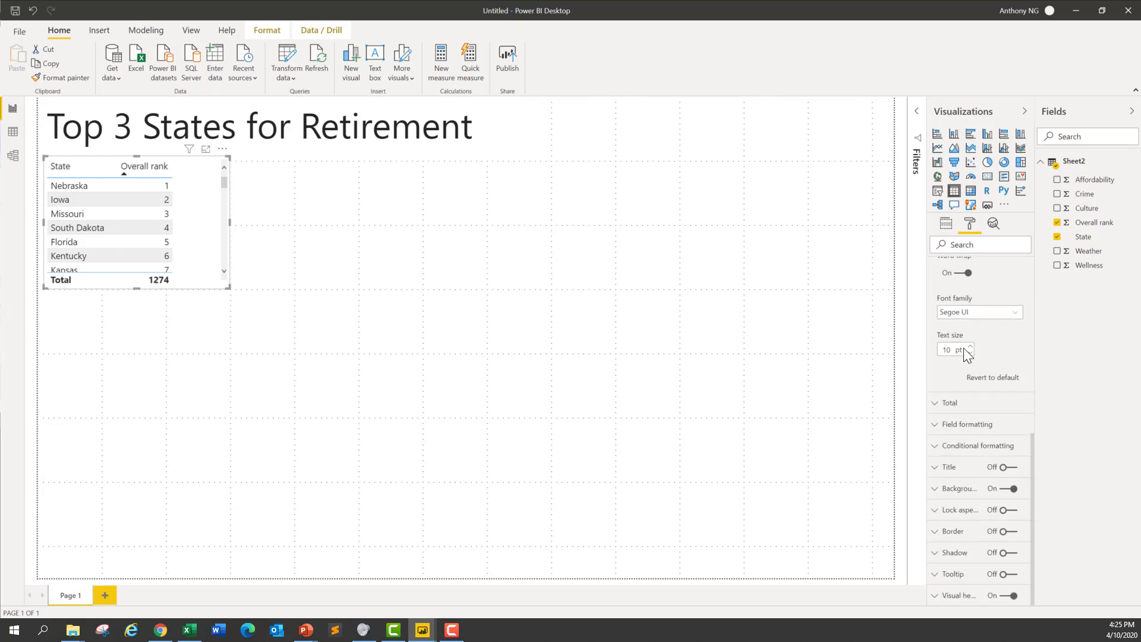
pyautogui.click(969, 346)
pyautogui.click(970, 346)
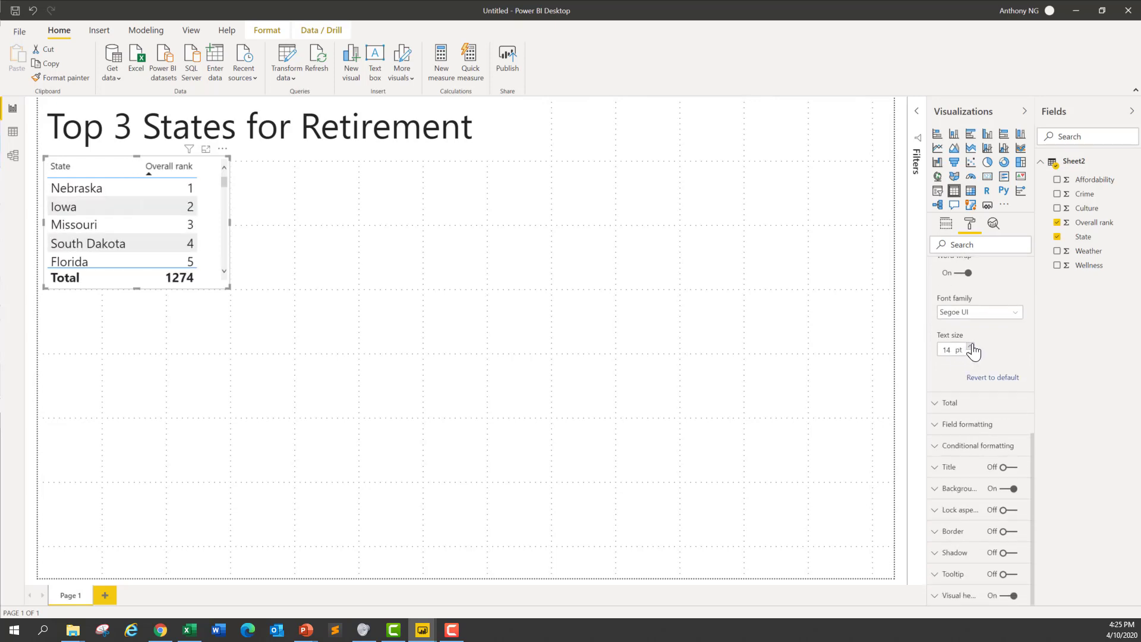
# Step: Reduce the ranking table's height so its rows end just below Missouri
pyautogui.click(135, 305)
pyautogui.click(137, 290)
pyautogui.moveTo(137, 290); pyautogui.dragTo(138, 265)
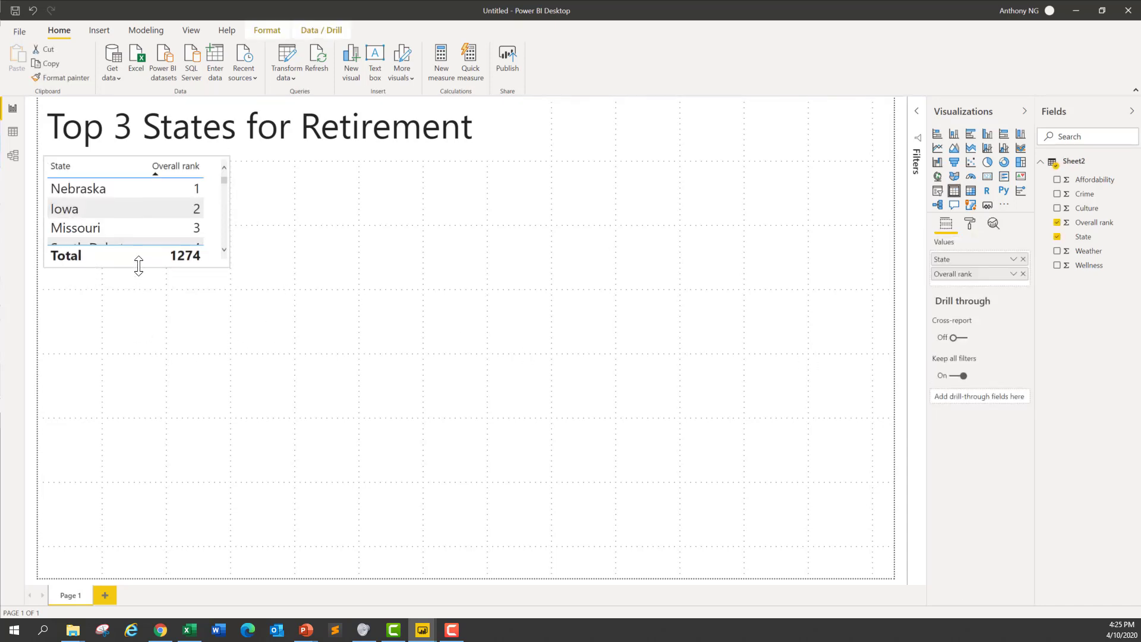
# Step: Turn off the totals row of the ranking table
pyautogui.click(970, 225)
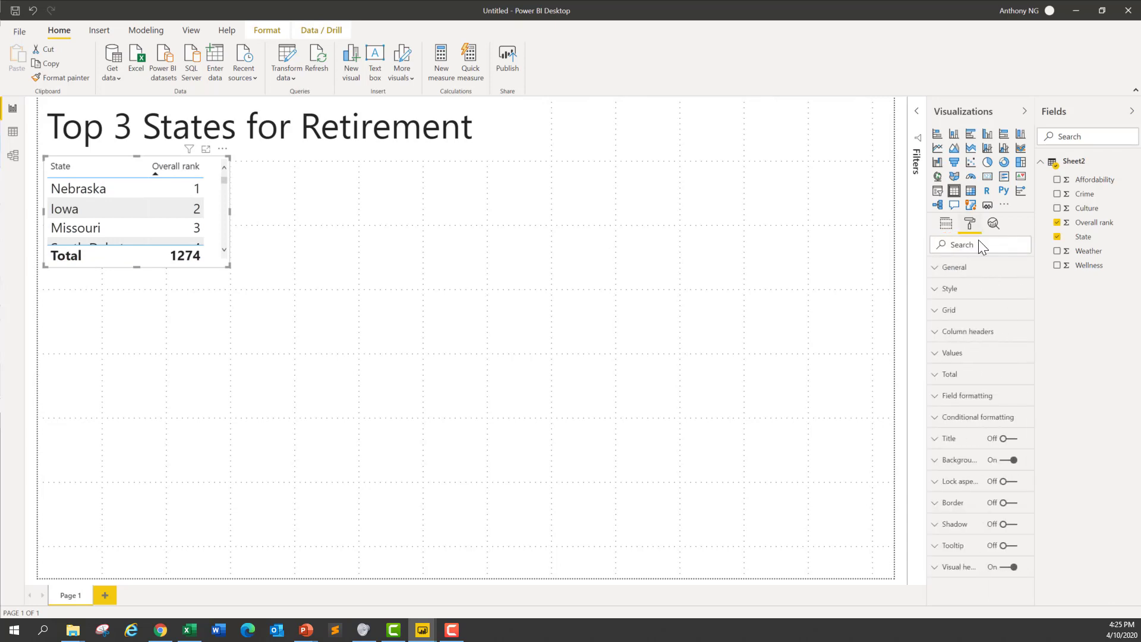
pyautogui.click(940, 378)
pyautogui.click(958, 416)
pyautogui.click(942, 374)
# Step: Shorten the ranking table to its first three states, narrow it slightly, and deselect it
pyautogui.moveTo(137, 266); pyautogui.dragTo(140, 244)
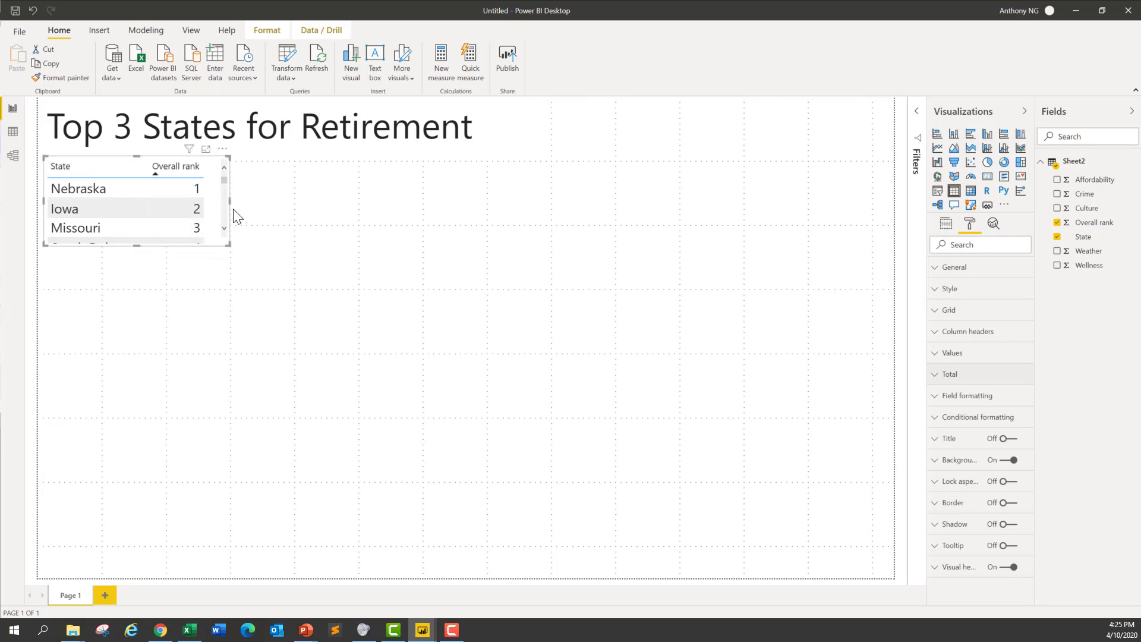
pyautogui.moveTo(225, 201); pyautogui.dragTo(220, 201)
pyautogui.click(274, 266)
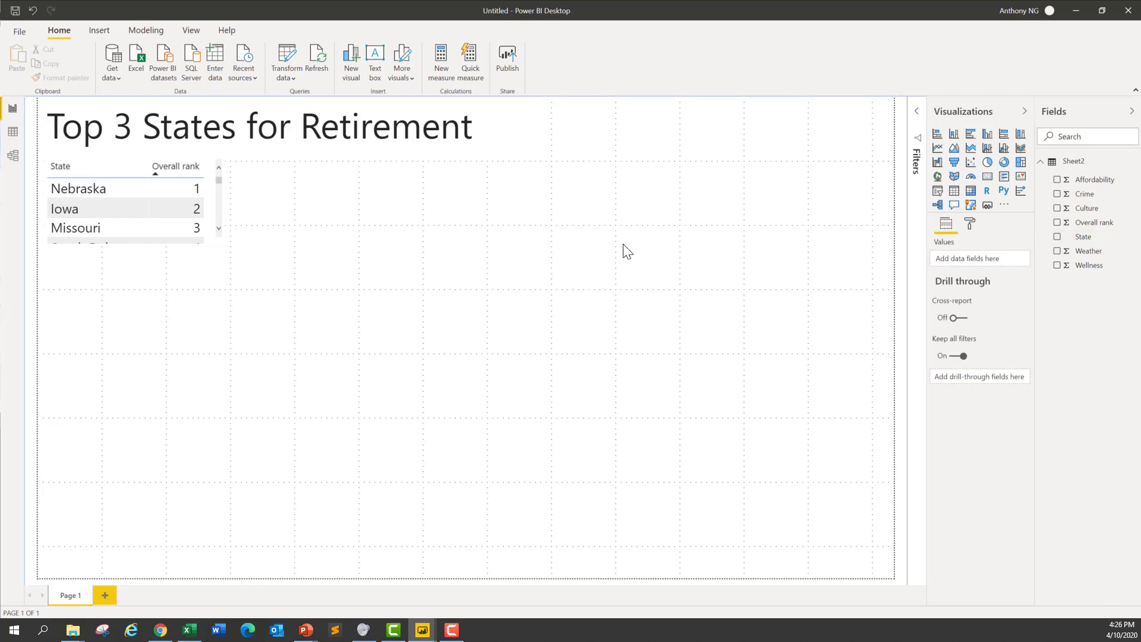
# Step: Add a matrix visual, place it beside the ranking table, and widen it across the page
pyautogui.click(971, 190)
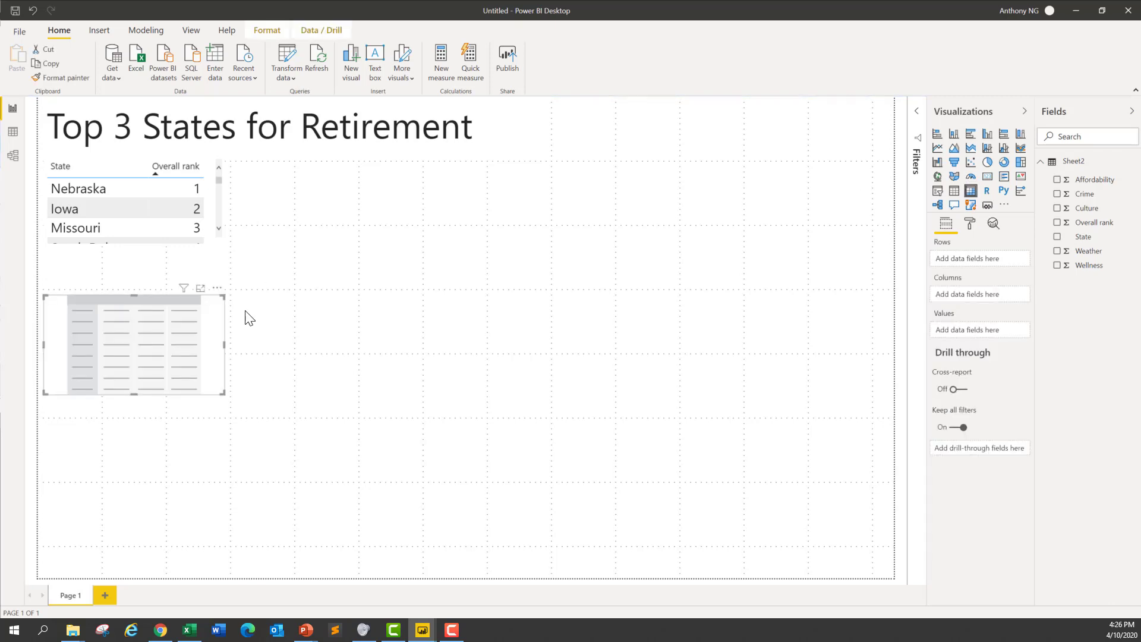
pyautogui.moveTo(221, 295); pyautogui.dragTo(405, 161)
pyautogui.moveTo(408, 212); pyautogui.dragTo(683, 210)
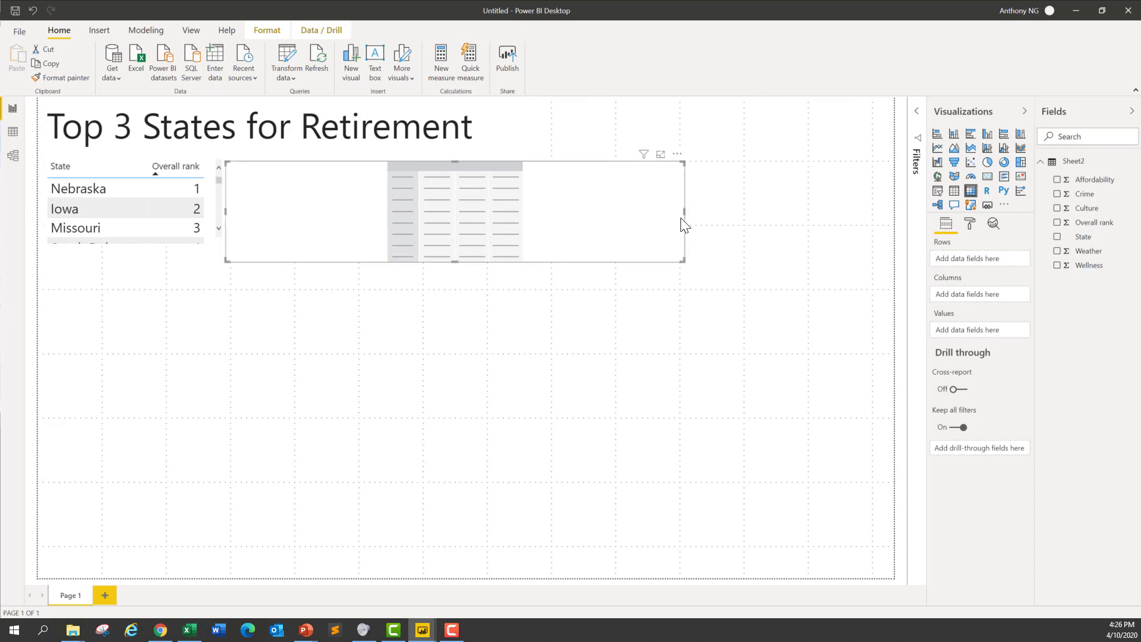
# Step: Fill the matrix with State as rows and Affordability, Crime, Culture, Weather and Overall rank as values, and narrow it to fit the columns
pyautogui.click(1057, 237)
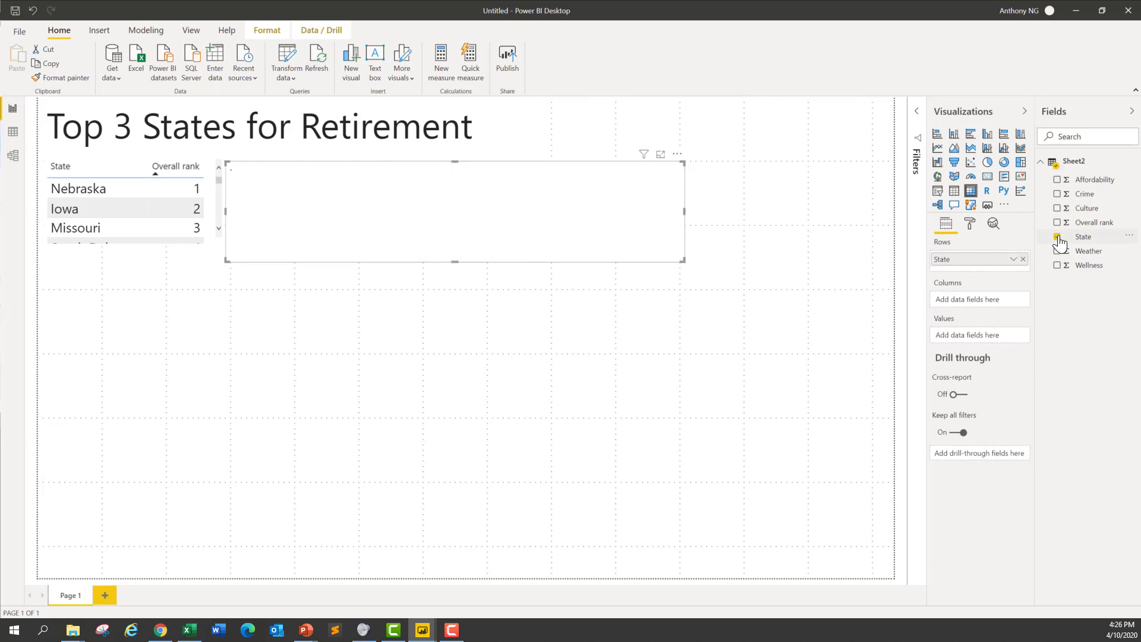
pyautogui.click(1057, 180)
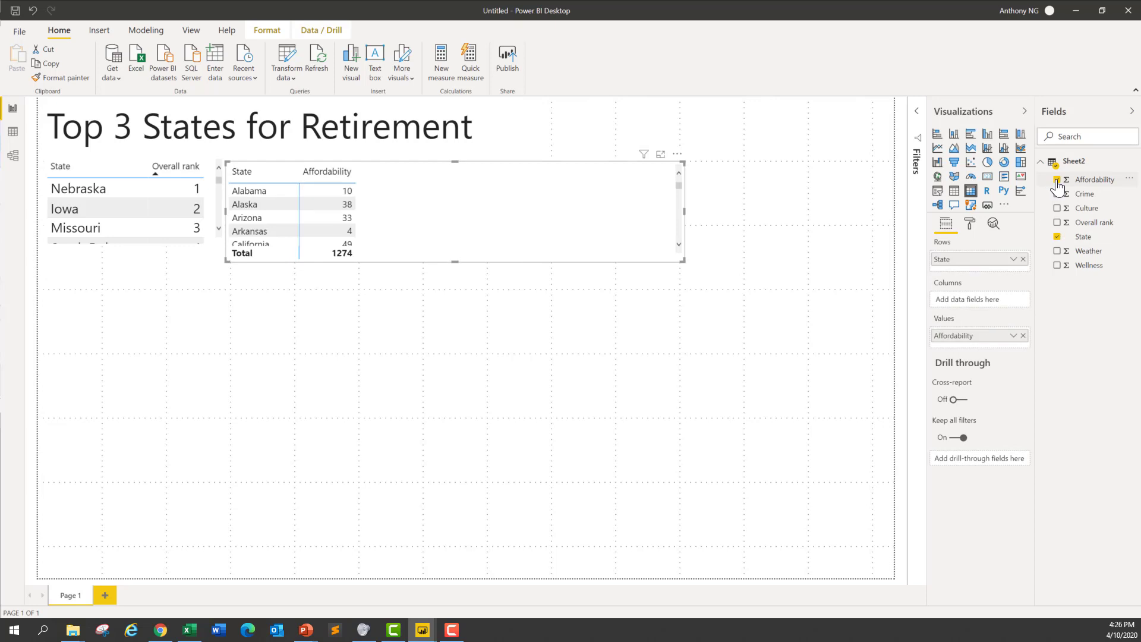
pyautogui.click(1057, 194)
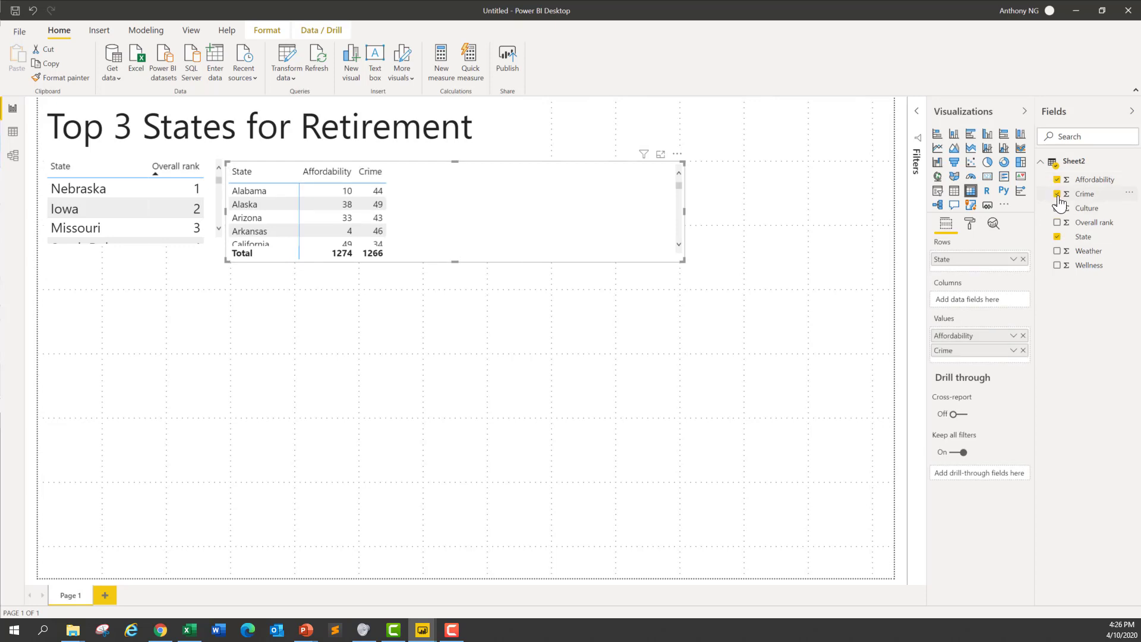
pyautogui.click(1057, 208)
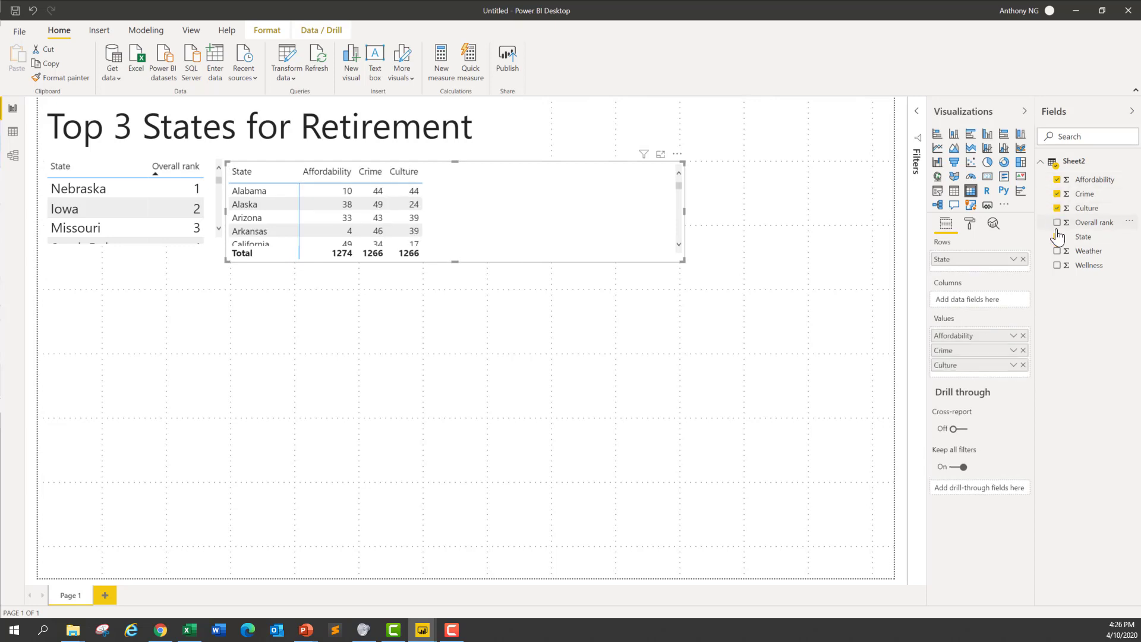
pyautogui.click(1057, 251)
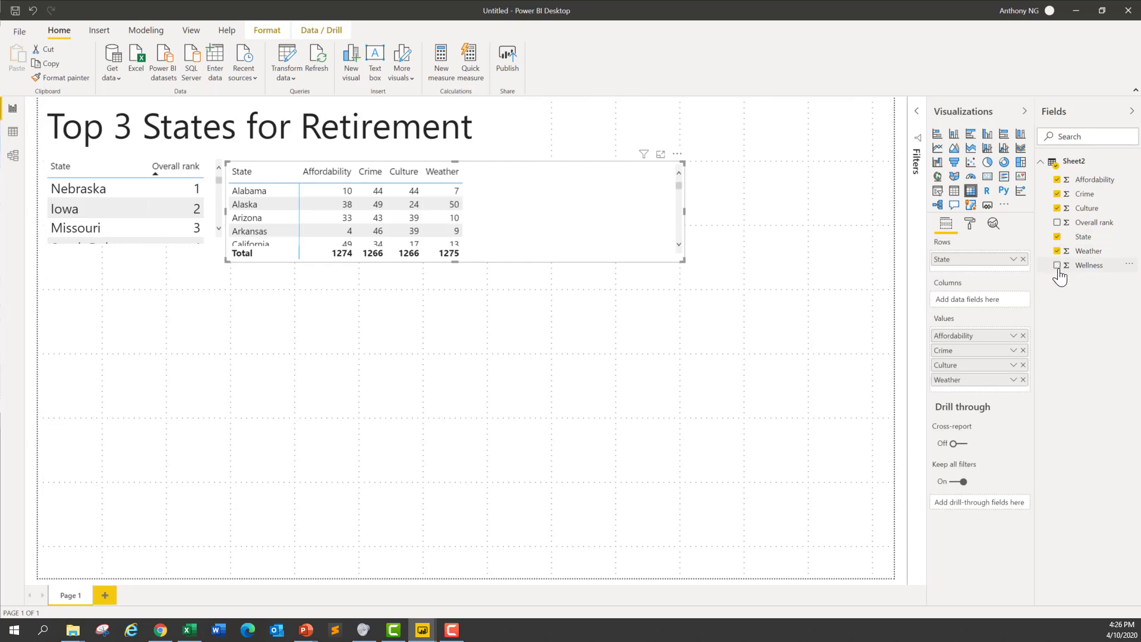
pyautogui.click(1058, 269)
pyautogui.click(1058, 222)
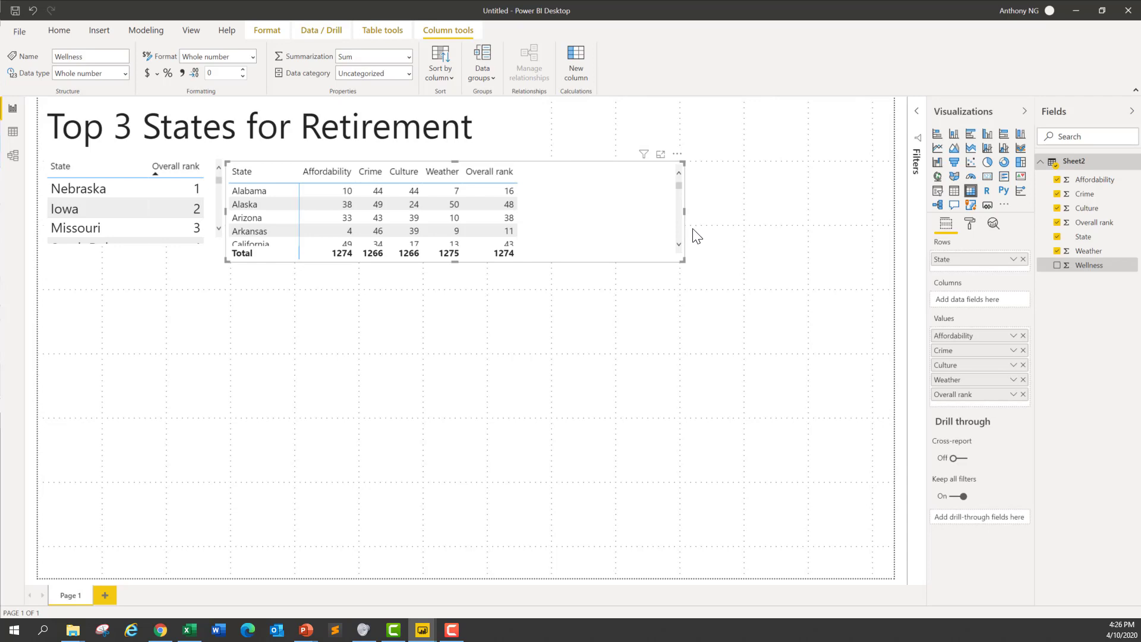
pyautogui.moveTo(683, 211); pyautogui.dragTo(541, 216)
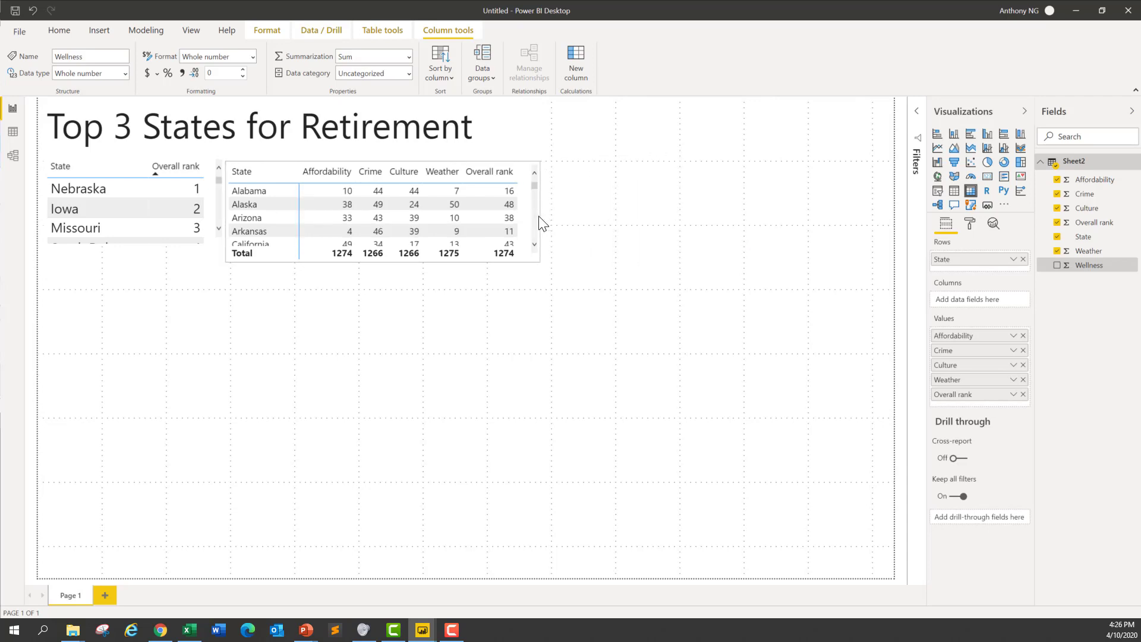
# Step: Turn off the row subtotals of the matrix
pyautogui.click(969, 230)
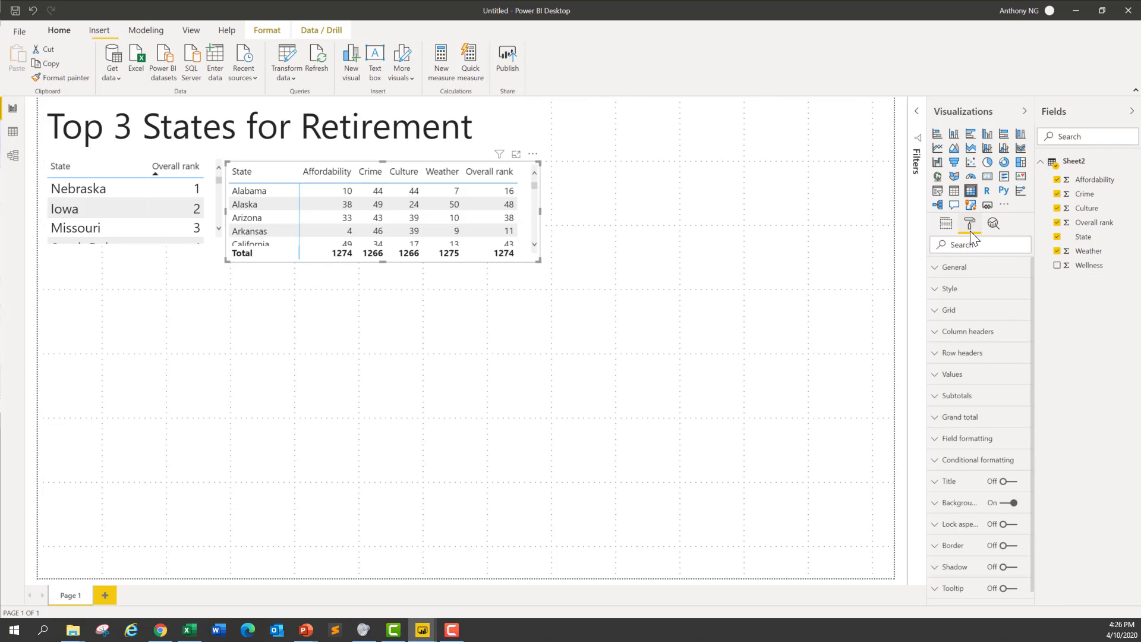
pyautogui.click(935, 398)
pyautogui.click(962, 436)
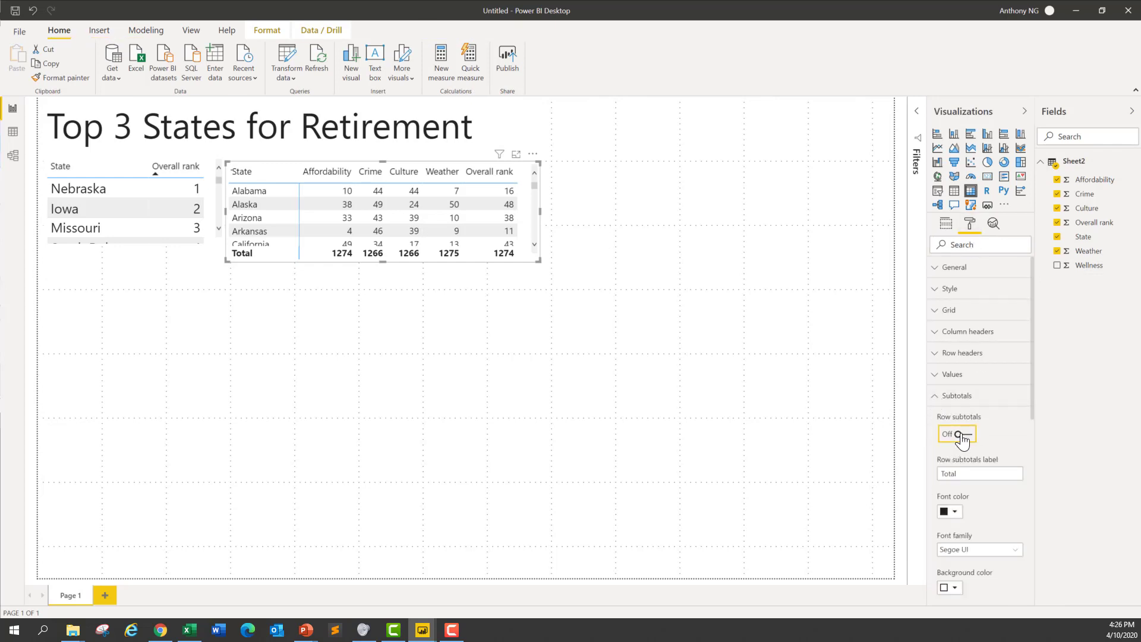
pyautogui.click(656, 296)
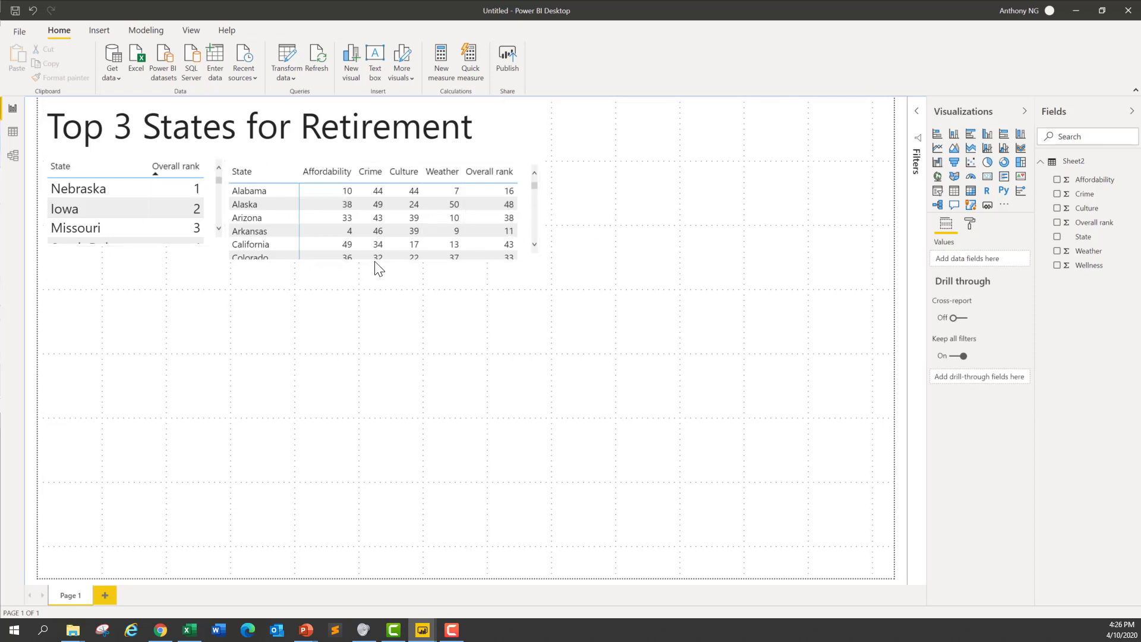
# Step: Apply the Bold header style to the matrix
pyautogui.click(532, 154)
pyautogui.click(969, 225)
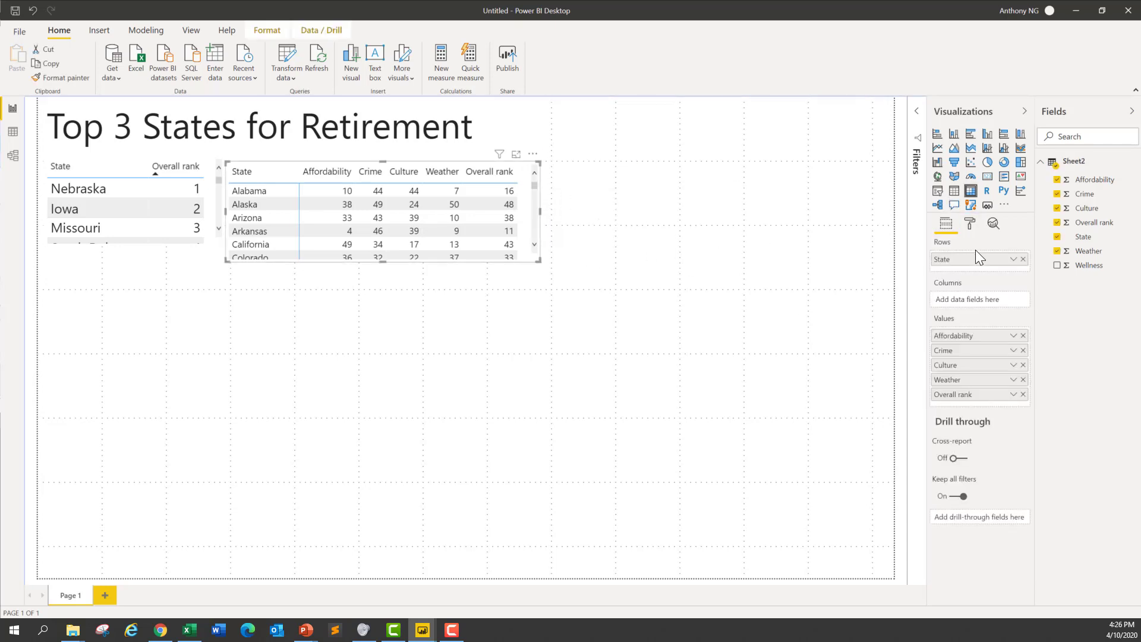
pyautogui.click(970, 224)
pyautogui.click(932, 290)
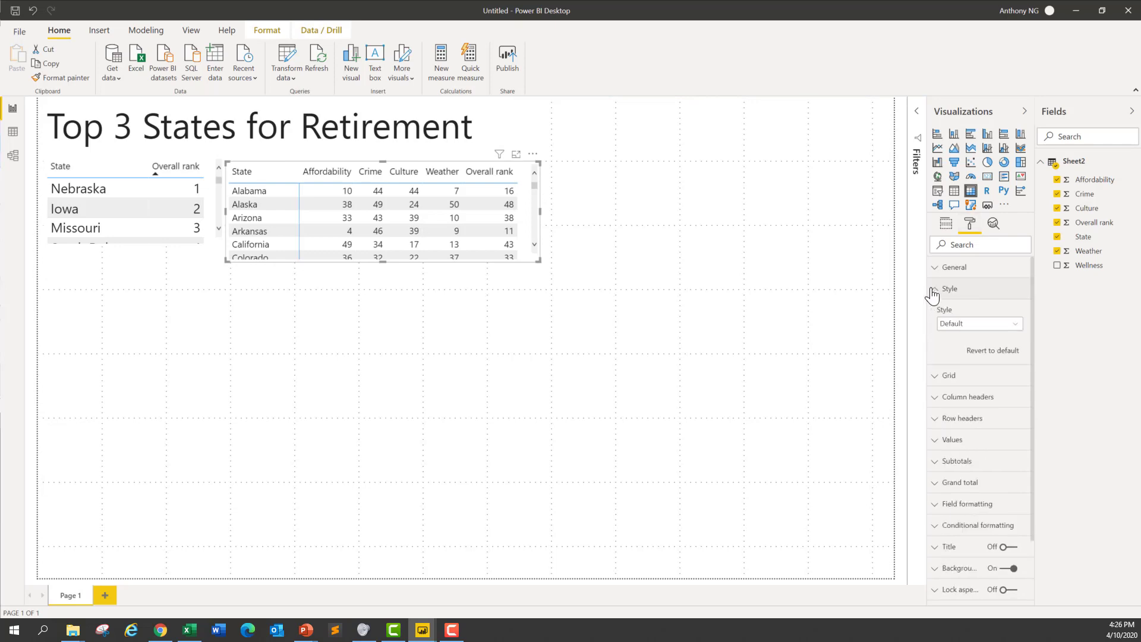
pyautogui.click(963, 324)
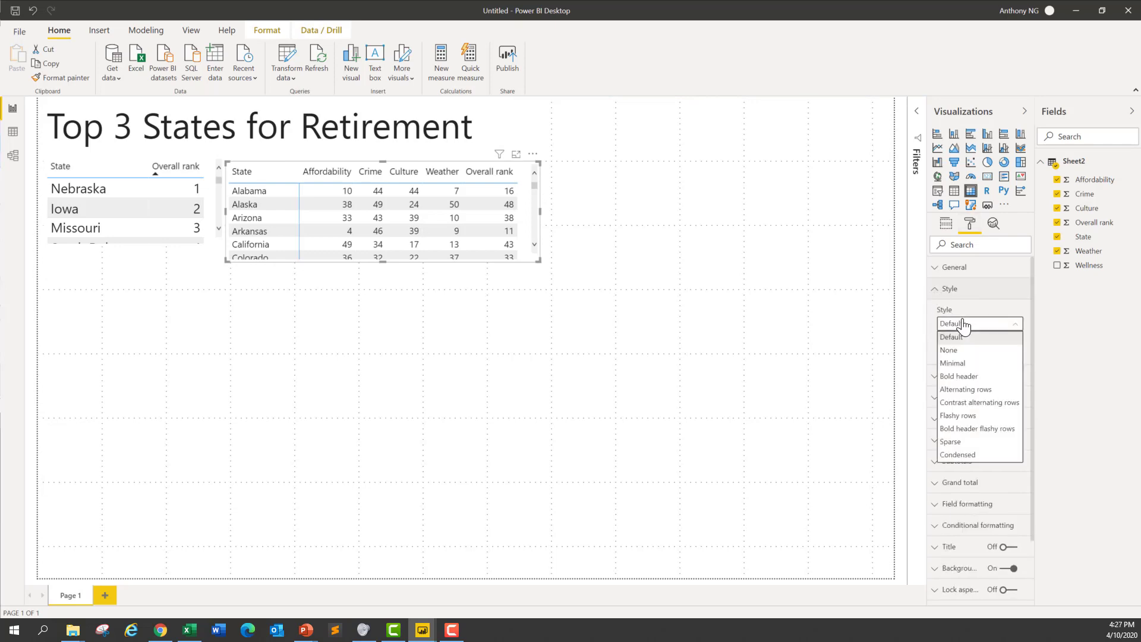
pyautogui.click(980, 376)
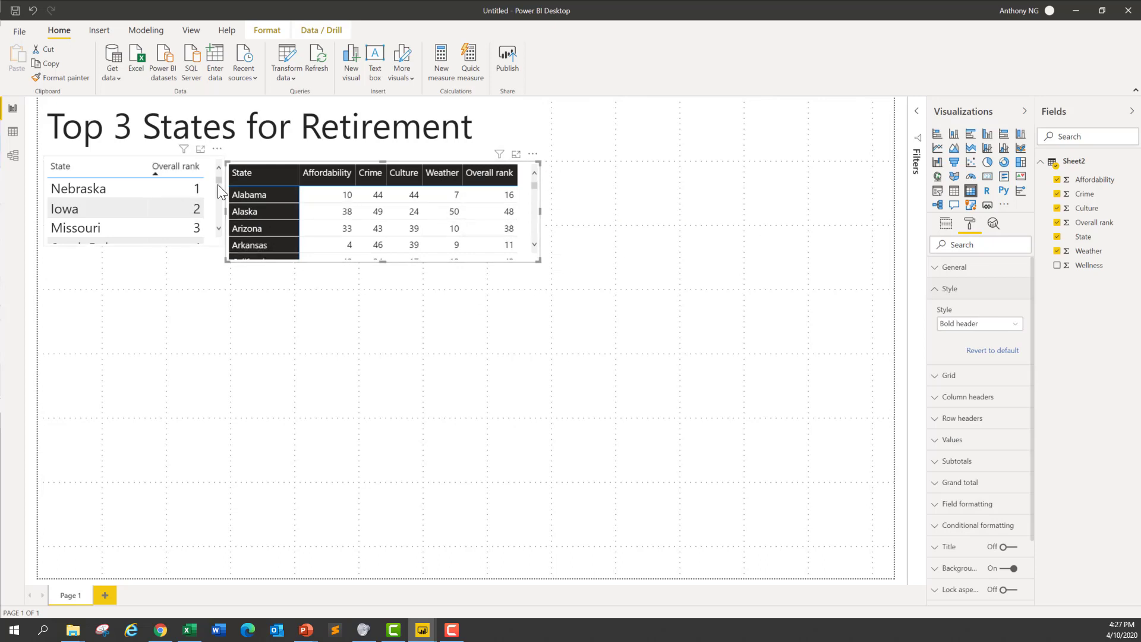
pyautogui.click(494, 336)
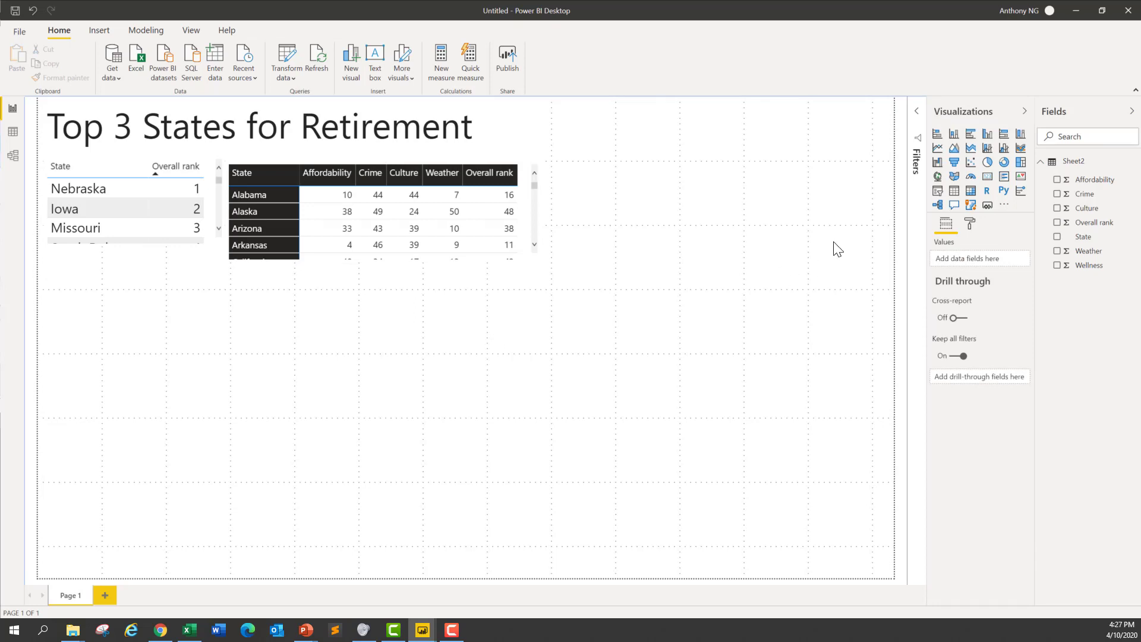
# Step: Add a treemap visual with State as the group and Overall rank as the values
pyautogui.click(1020, 163)
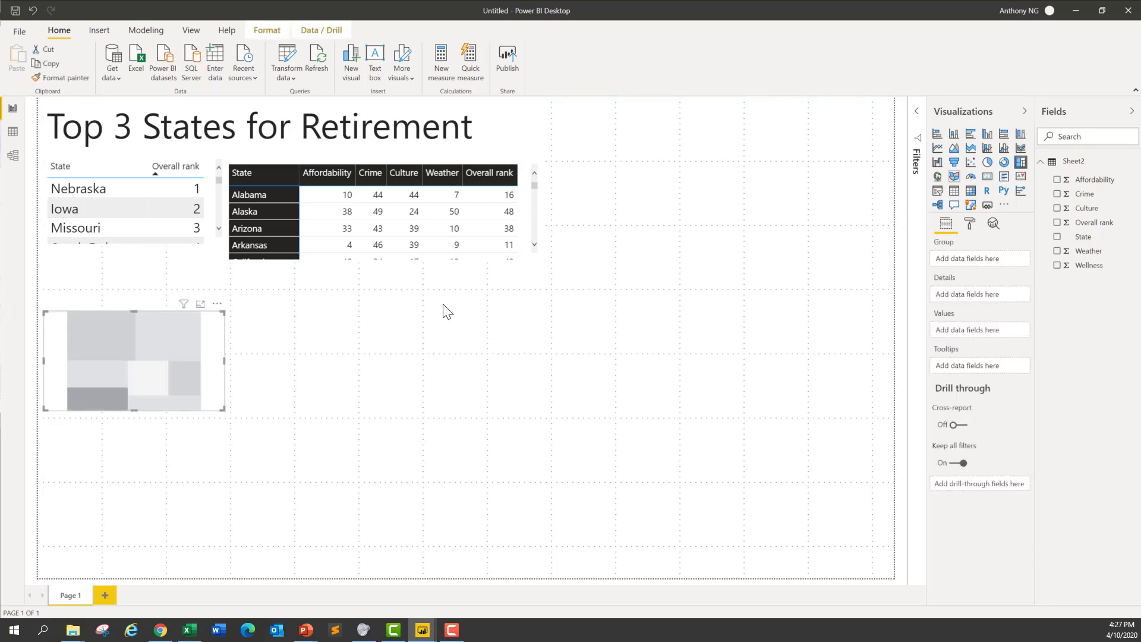
pyautogui.click(1057, 238)
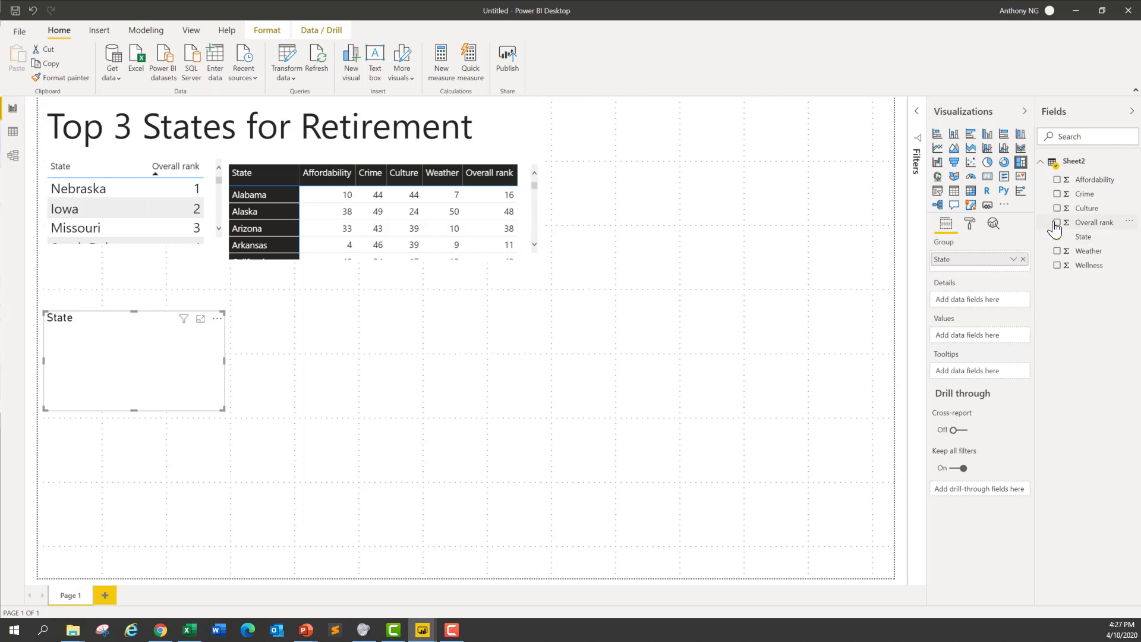
pyautogui.click(1057, 222)
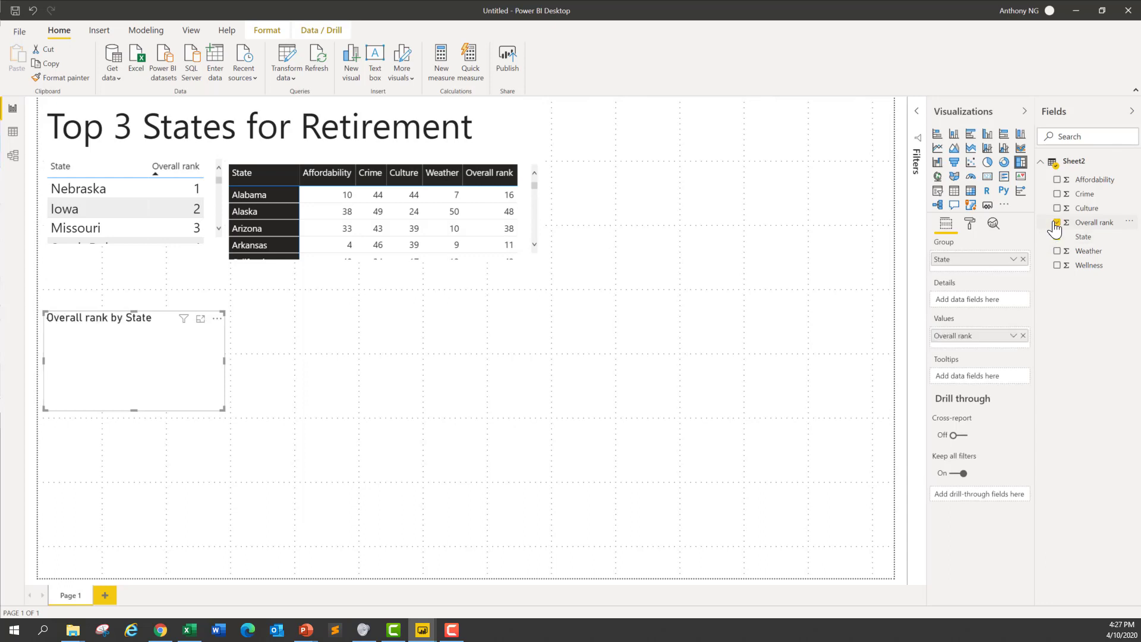
# Step: Check the aggregation and display options for the treemap's Overall rank value, and remove that field from the treemap
pyautogui.click(1014, 336)
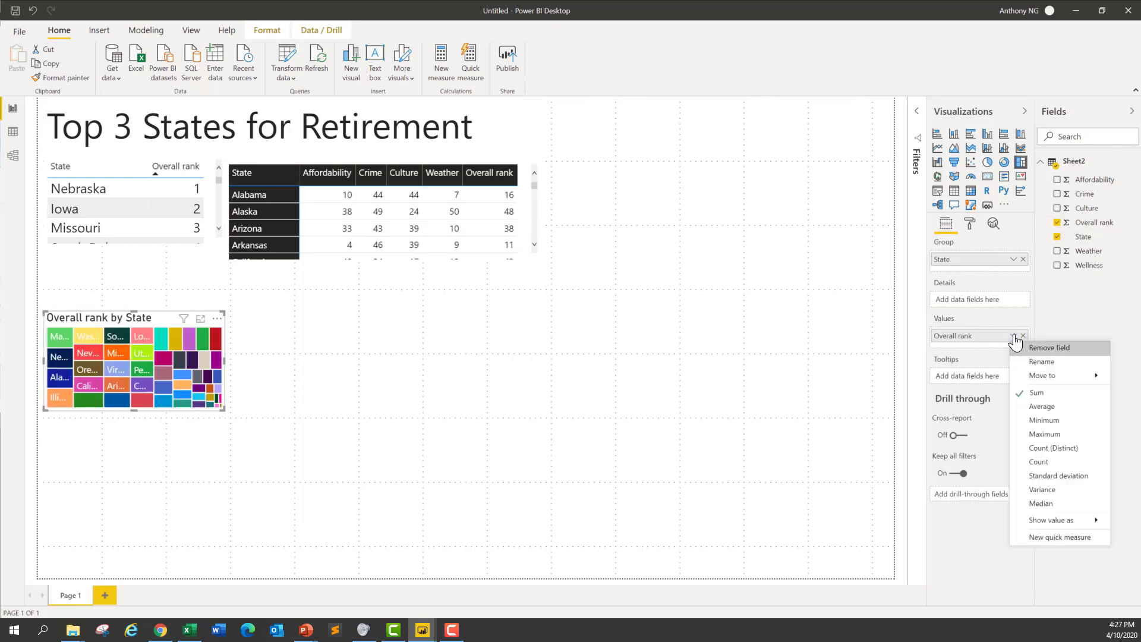
pyautogui.moveTo(1067, 523)
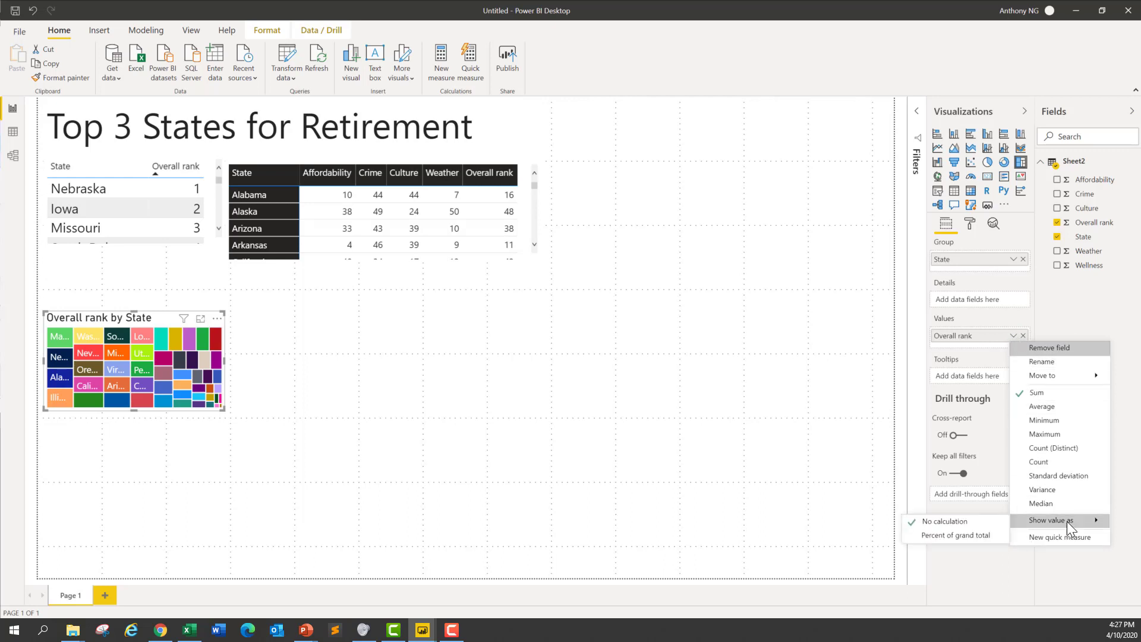
pyautogui.moveTo(1094, 376)
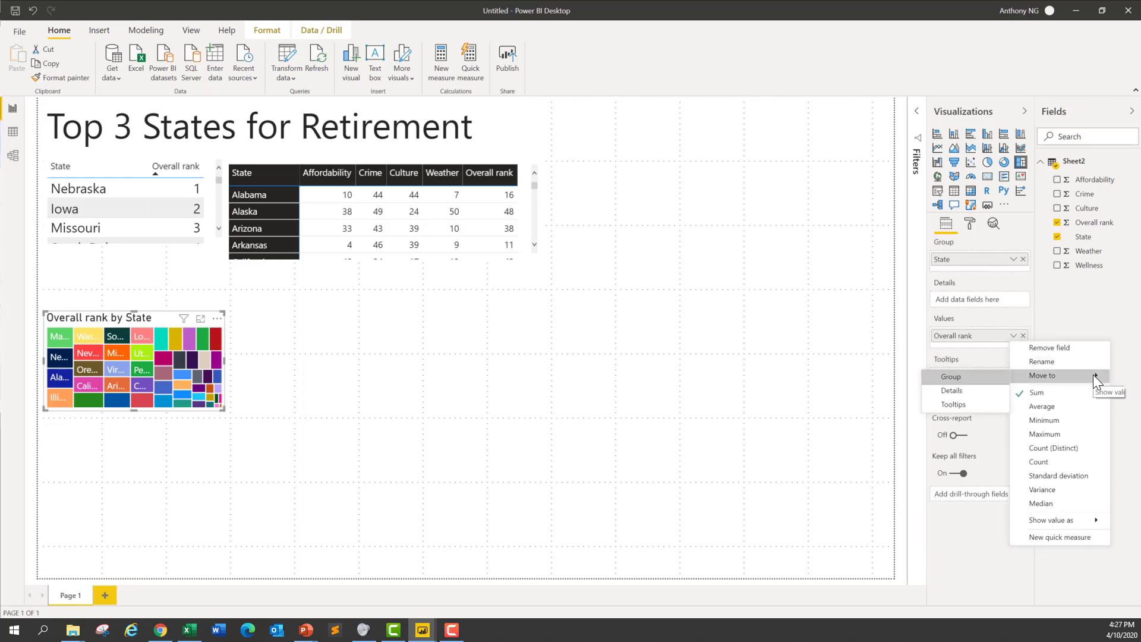
pyautogui.click(1093, 312)
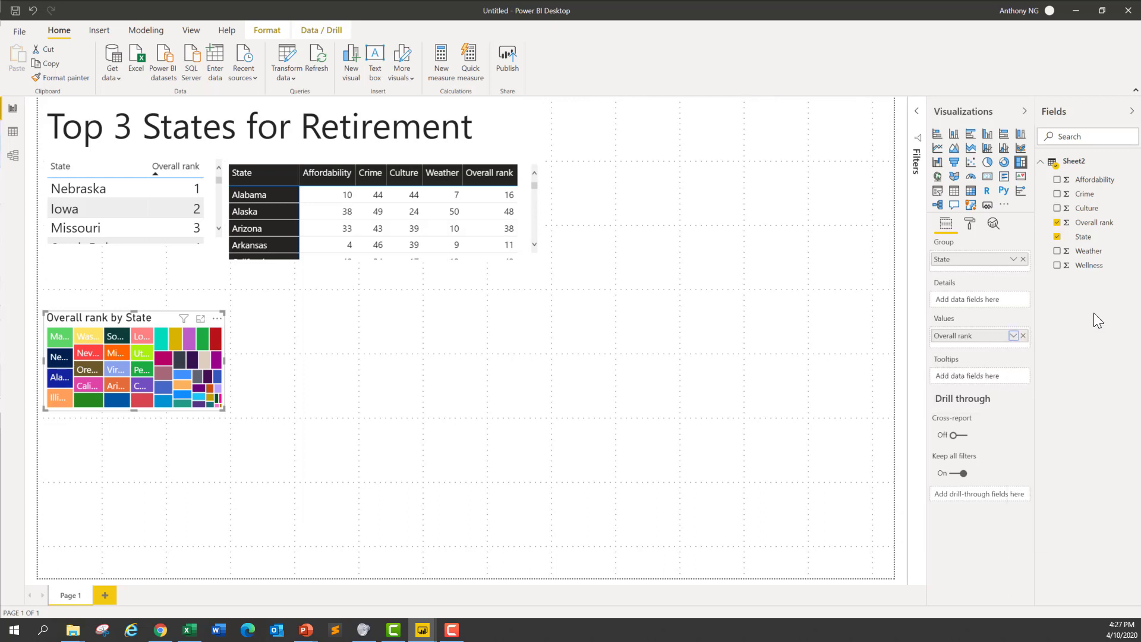
pyautogui.click(1022, 335)
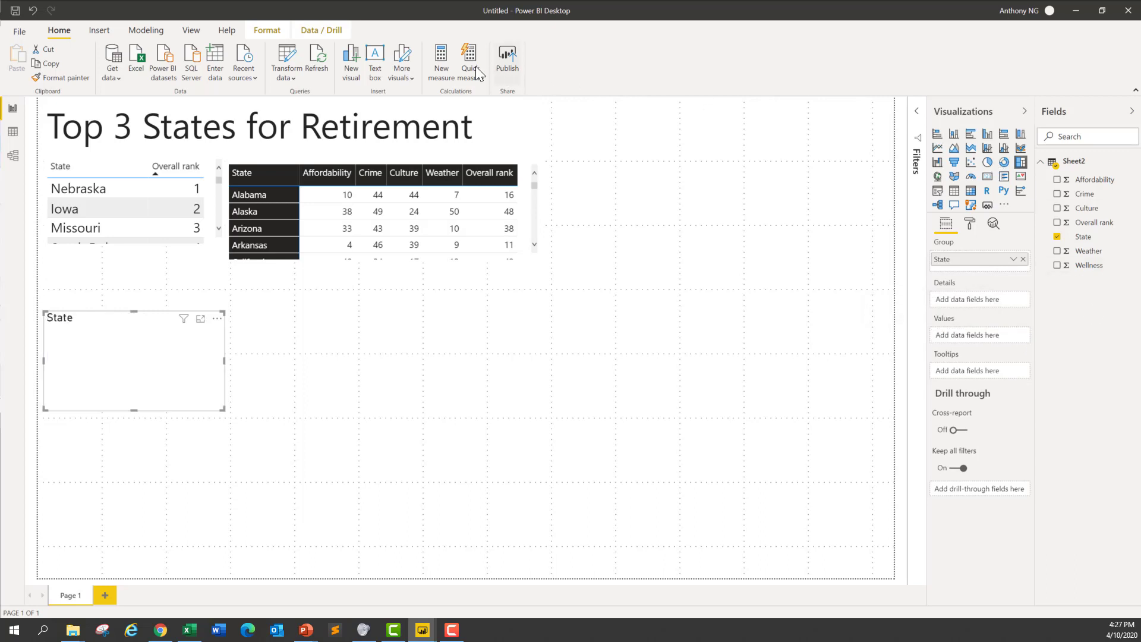
# Step: Add a calculated column to Sheet2 with the formula Inverse Overall Rank = 1 / Sheet2[Overall rank]
pyautogui.rightClick(1079, 277)
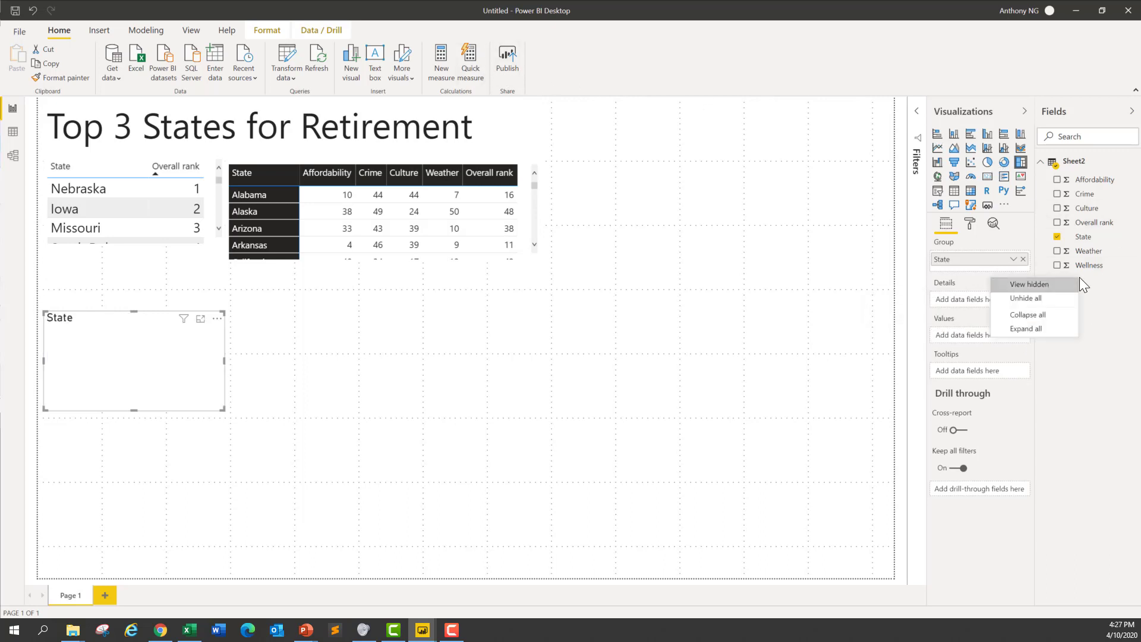
pyautogui.rightClick(1075, 163)
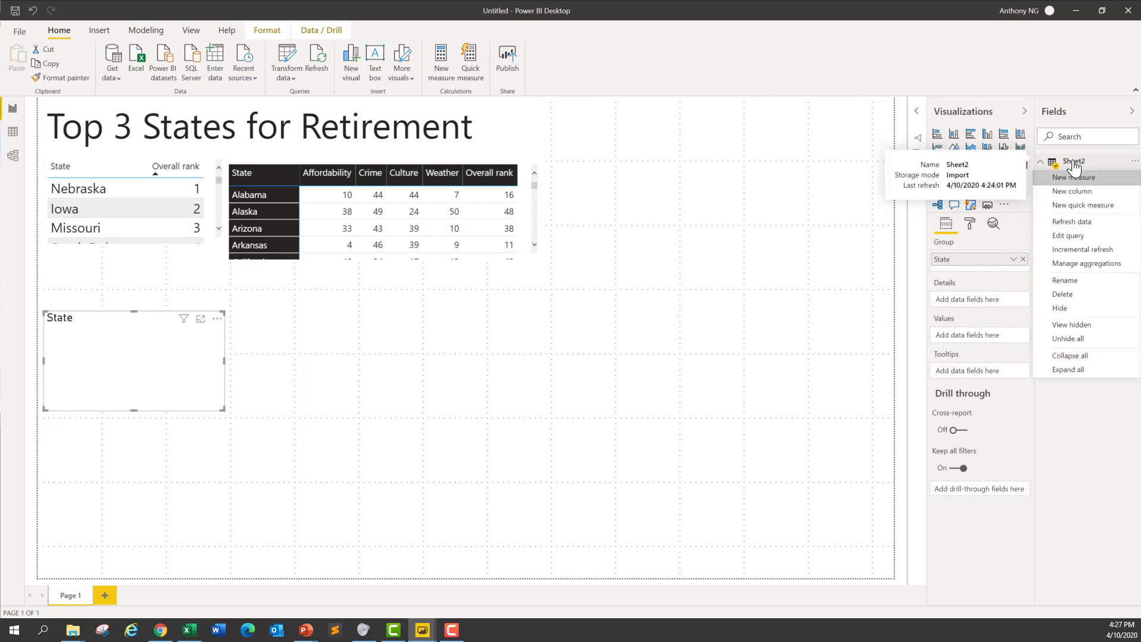
pyautogui.press('Escape')
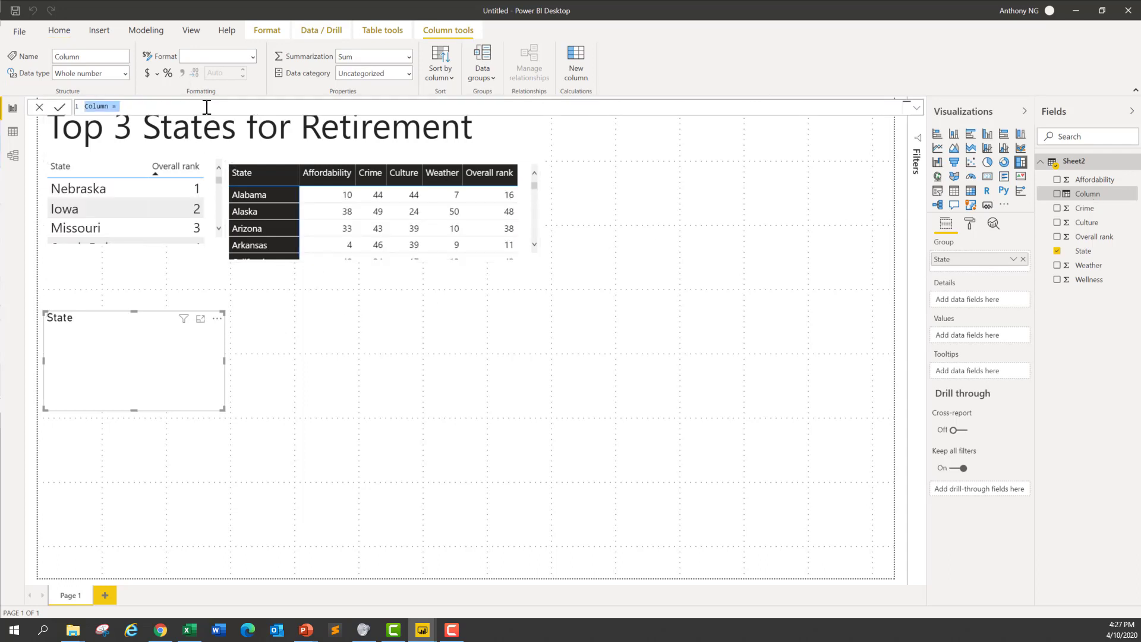
pyautogui.hotkey('ctrl', 'a')
pyautogui.write('Inverse Overall Rank')
pyautogui.write('= 1 / Over')
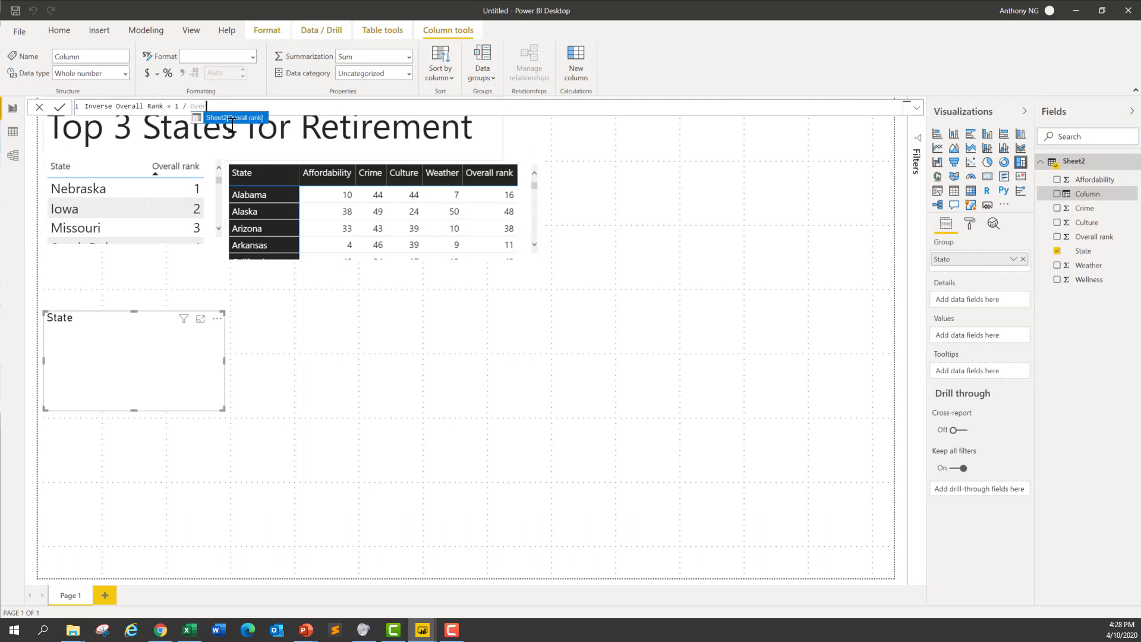
pyautogui.click(231, 118)
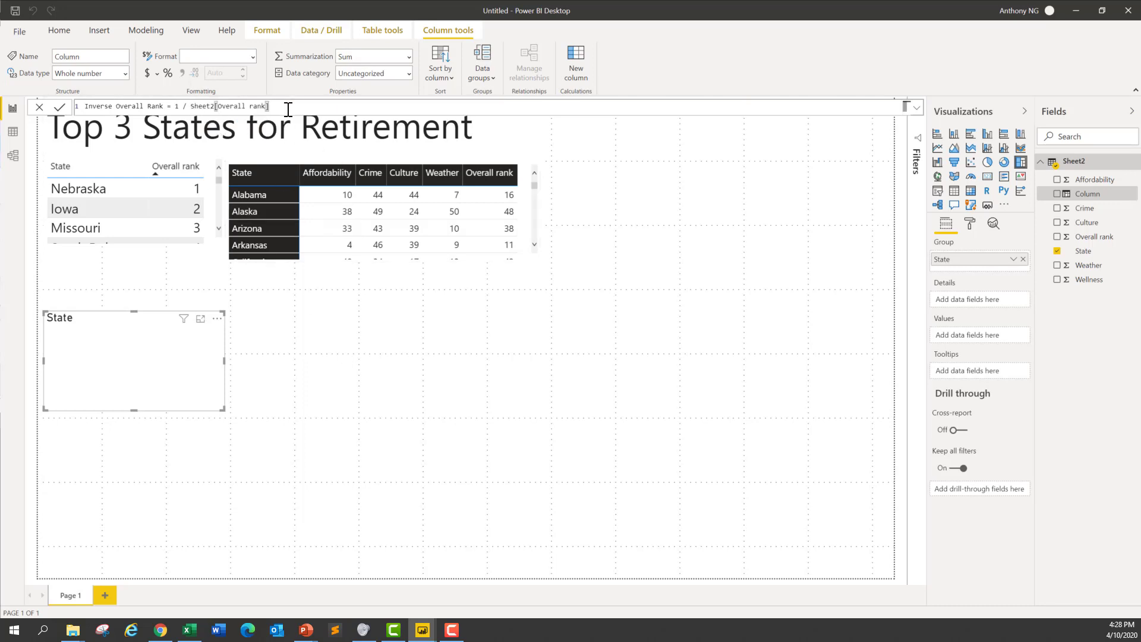
pyautogui.press('Return')
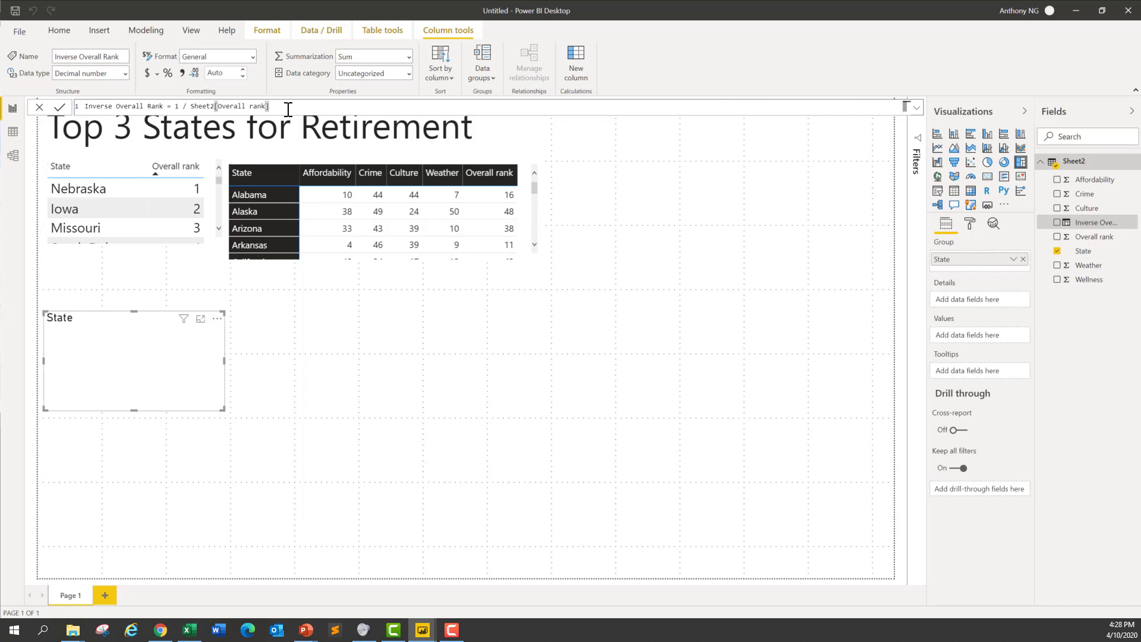
# Step: Set Inverse Overall Rank as the treemap's values, and place the treemap just below the table, enlarged to span the table and matrix
pyautogui.click(1057, 223)
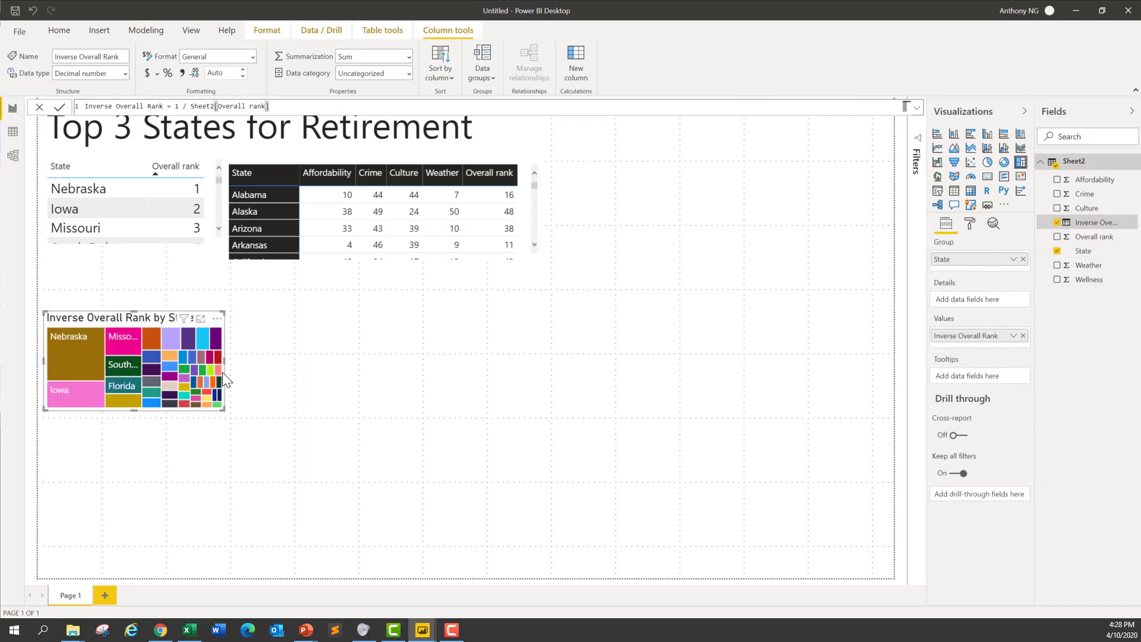
pyautogui.moveTo(133, 321); pyautogui.dragTo(133, 273)
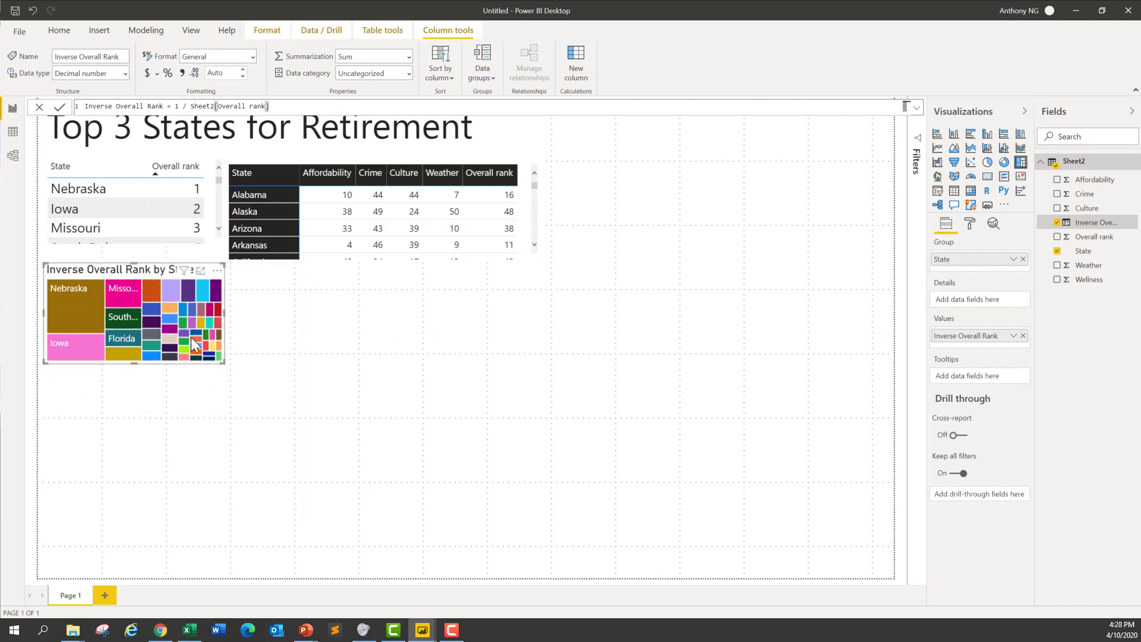
pyautogui.moveTo(225, 362); pyautogui.dragTo(507, 491)
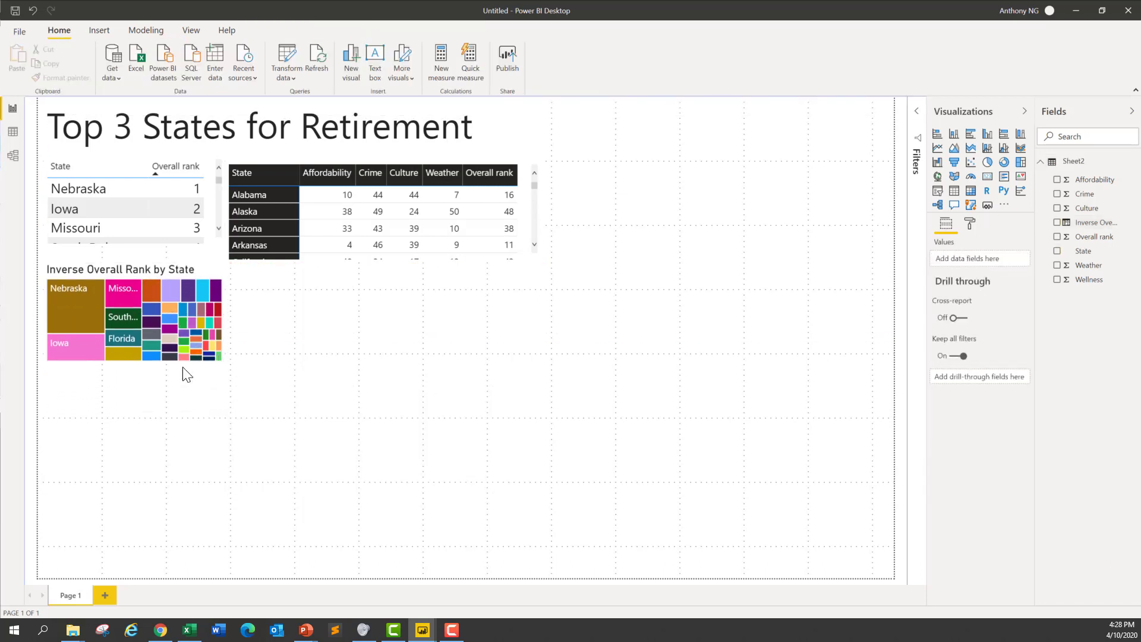
pyautogui.click(222, 302)
pyautogui.moveTo(224, 361); pyautogui.dragTo(551, 496)
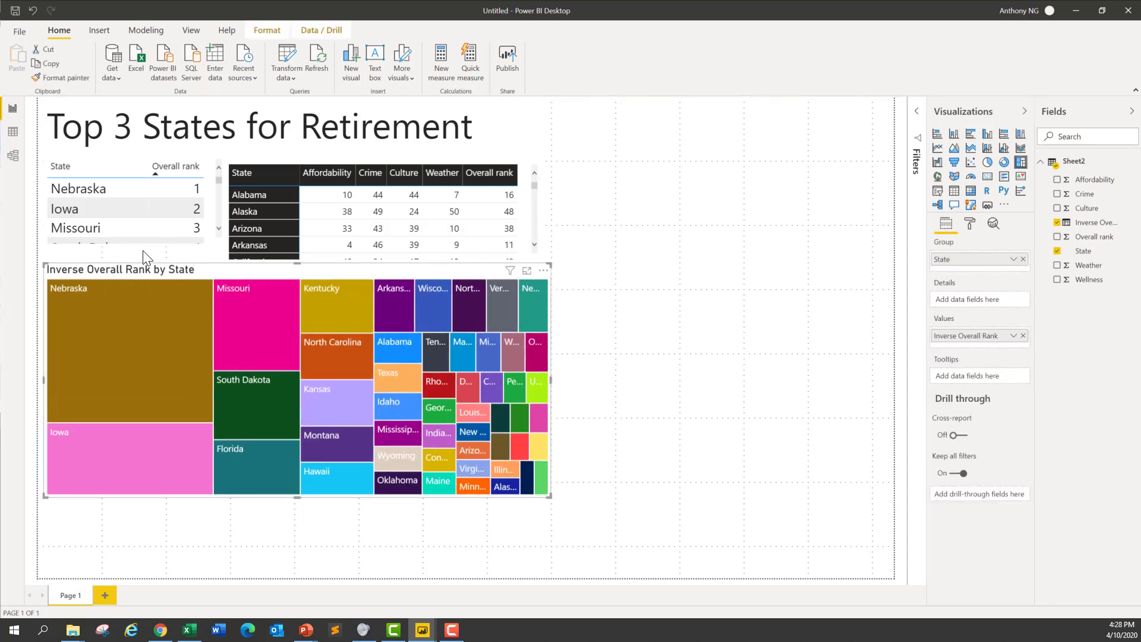
# Step: Sort the matrix by Overall rank in descending order
pyautogui.moveTo(197, 401)
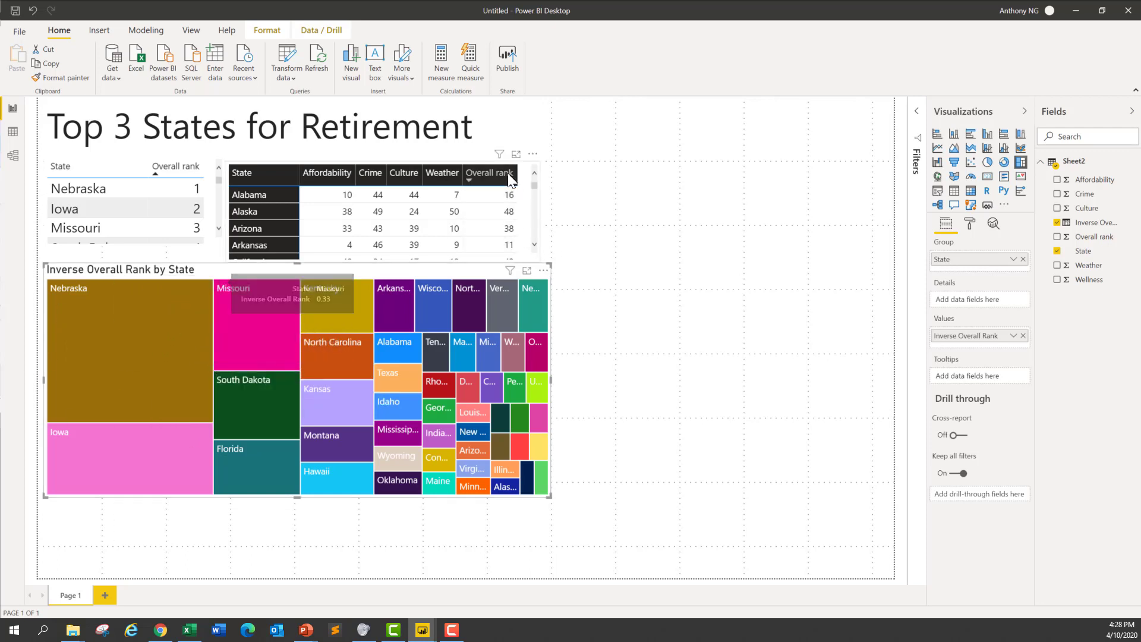
pyautogui.click(472, 181)
pyautogui.click(472, 181)
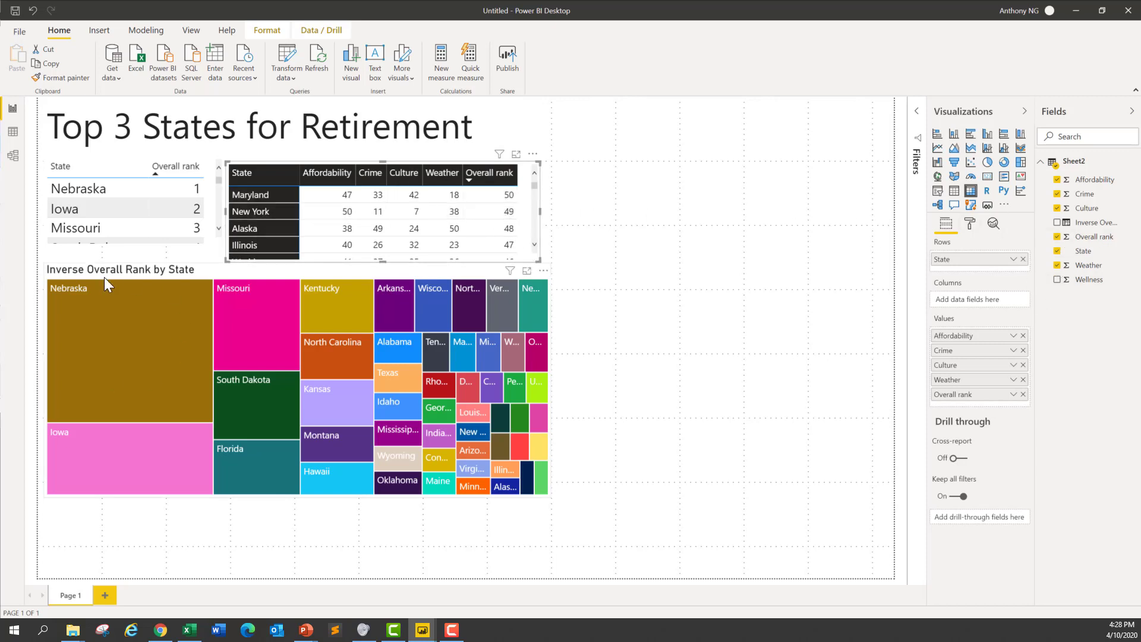
pyautogui.moveTo(144, 374)
# Step: Add a map visual with State as the location, Crime as the size and Overall rank as a tooltip
pyautogui.click(606, 482)
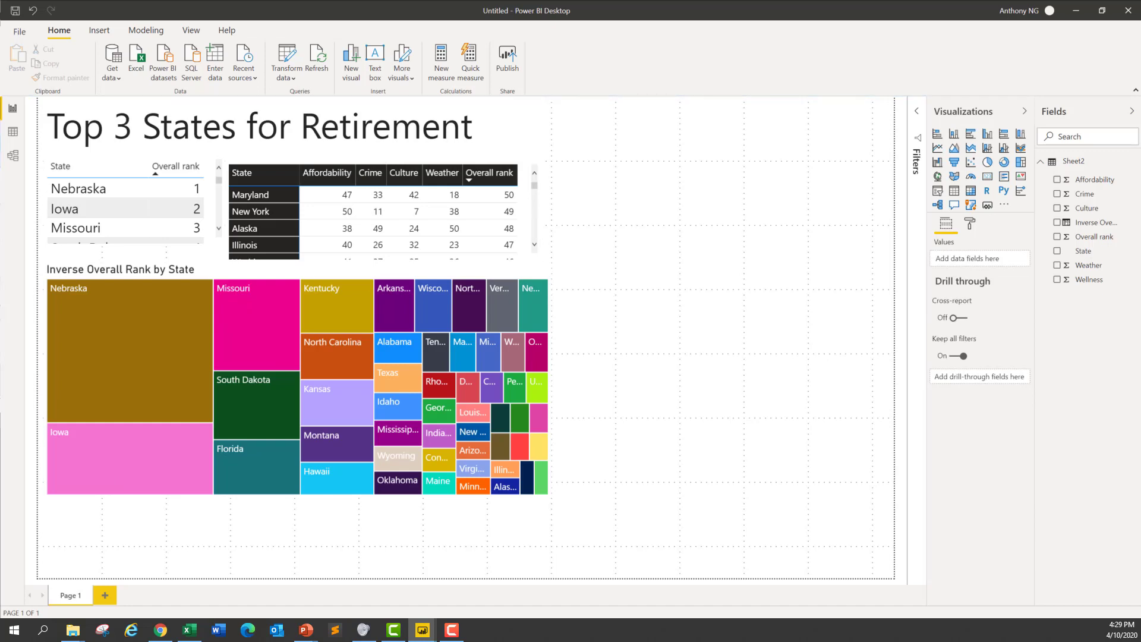
pyautogui.click(937, 177)
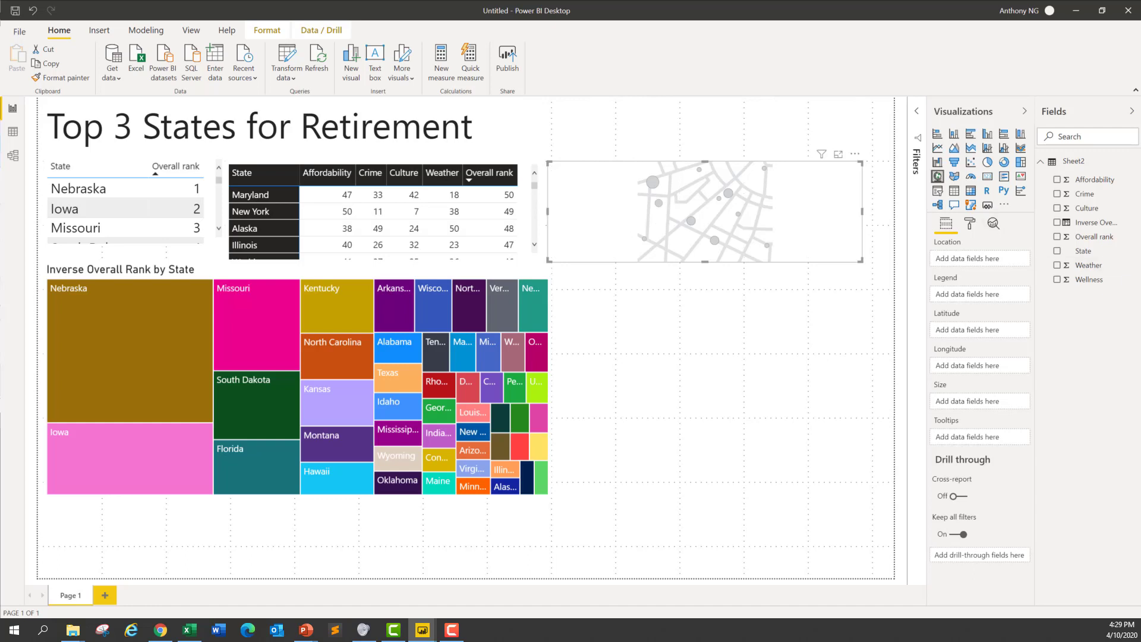
pyautogui.click(1056, 252)
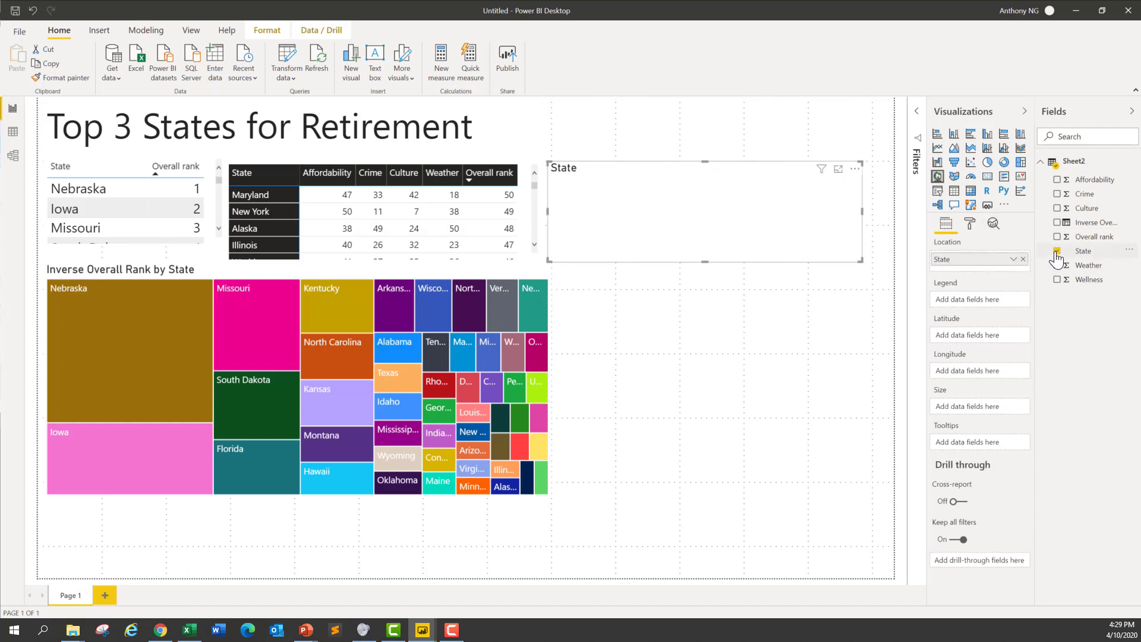
pyautogui.click(1057, 194)
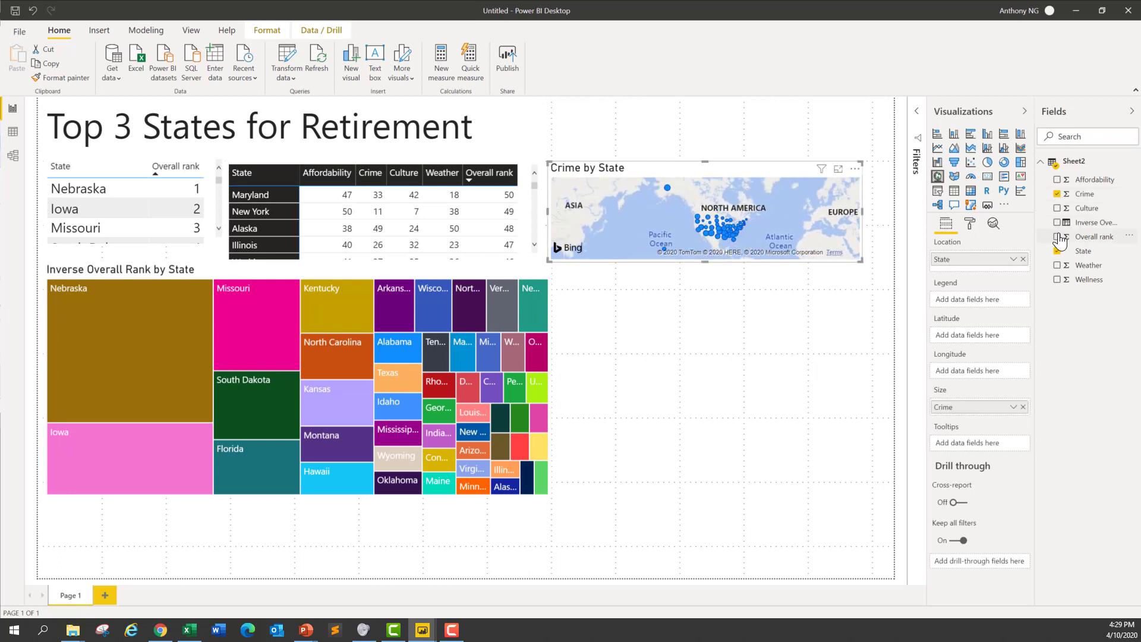
pyautogui.click(1057, 237)
# Step: Move the map beside the treemap and enlarge it to the lower corner of the page
pyautogui.moveTo(751, 166); pyautogui.dragTo(755, 286)
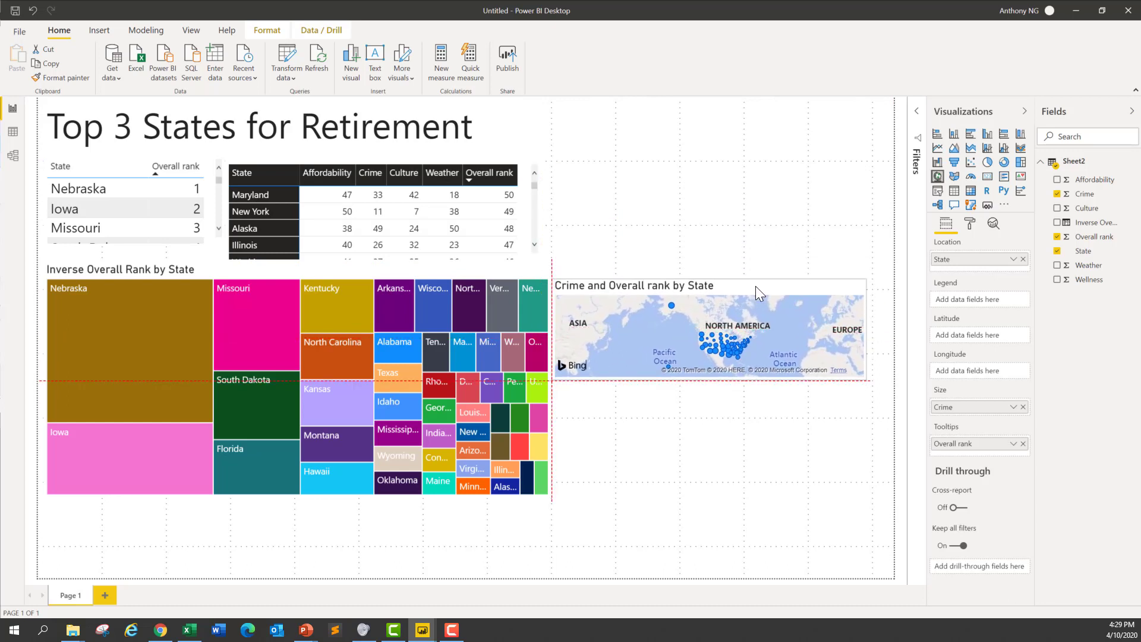
pyautogui.moveTo(866, 379); pyautogui.dragTo(876, 453)
pyautogui.moveTo(886, 493); pyautogui.dragTo(886, 576)
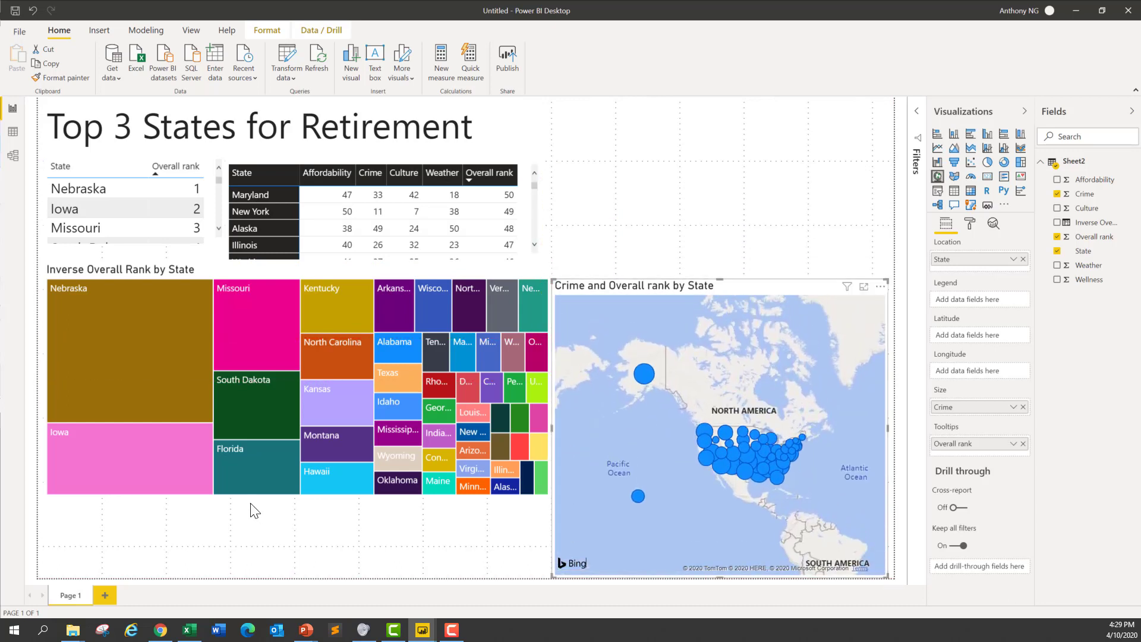
# Step: Extend the treemap down to the page's lower edge, and raise the map's upper edge level with the treemap's
pyautogui.click(265, 490)
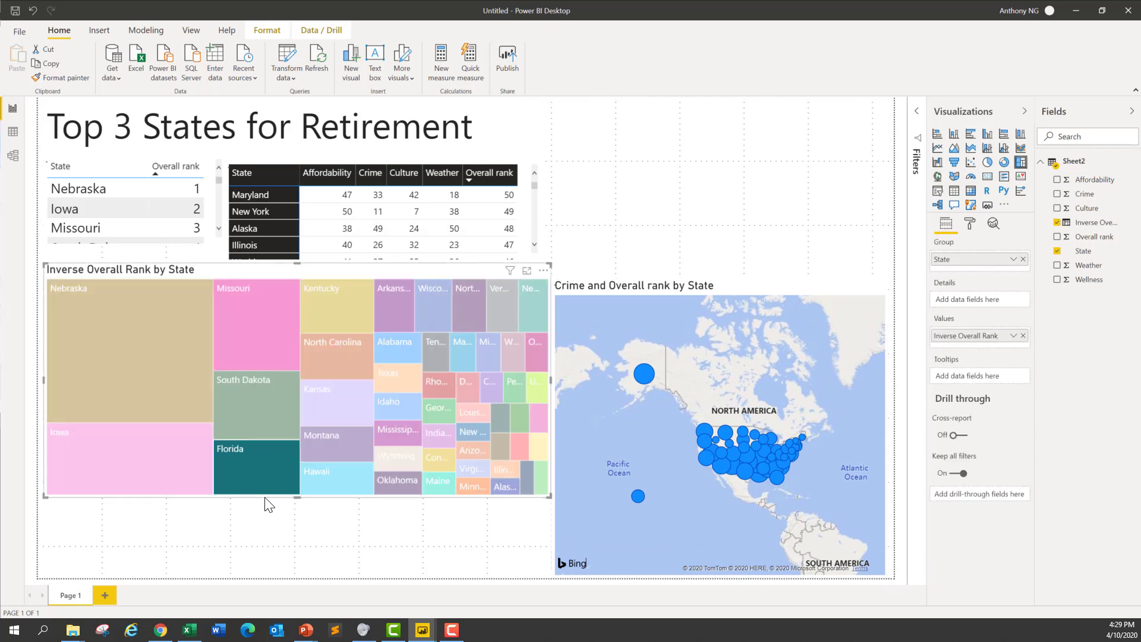
pyautogui.moveTo(298, 498); pyautogui.dragTo(297, 571)
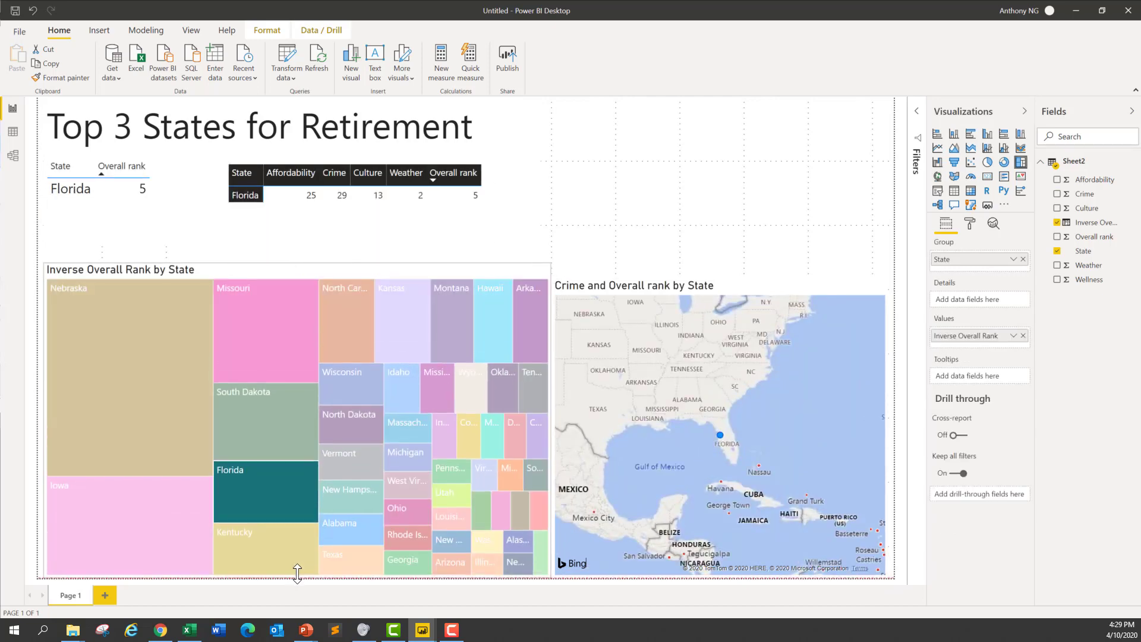
pyautogui.click(633, 222)
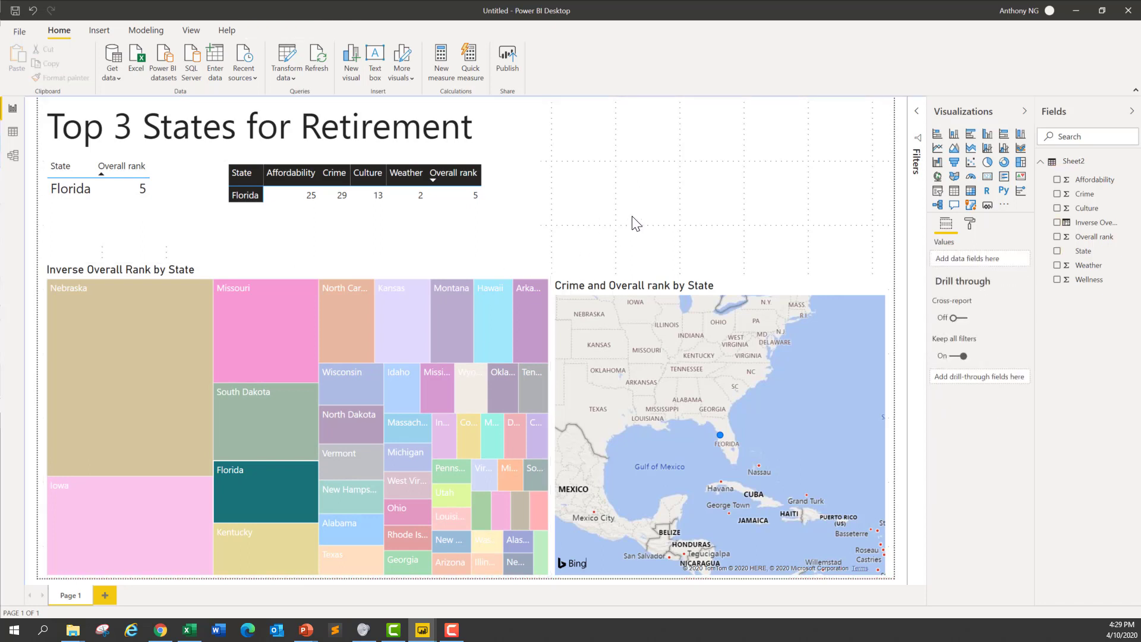
pyautogui.click(754, 287)
pyautogui.moveTo(719, 279); pyautogui.dragTo(718, 268)
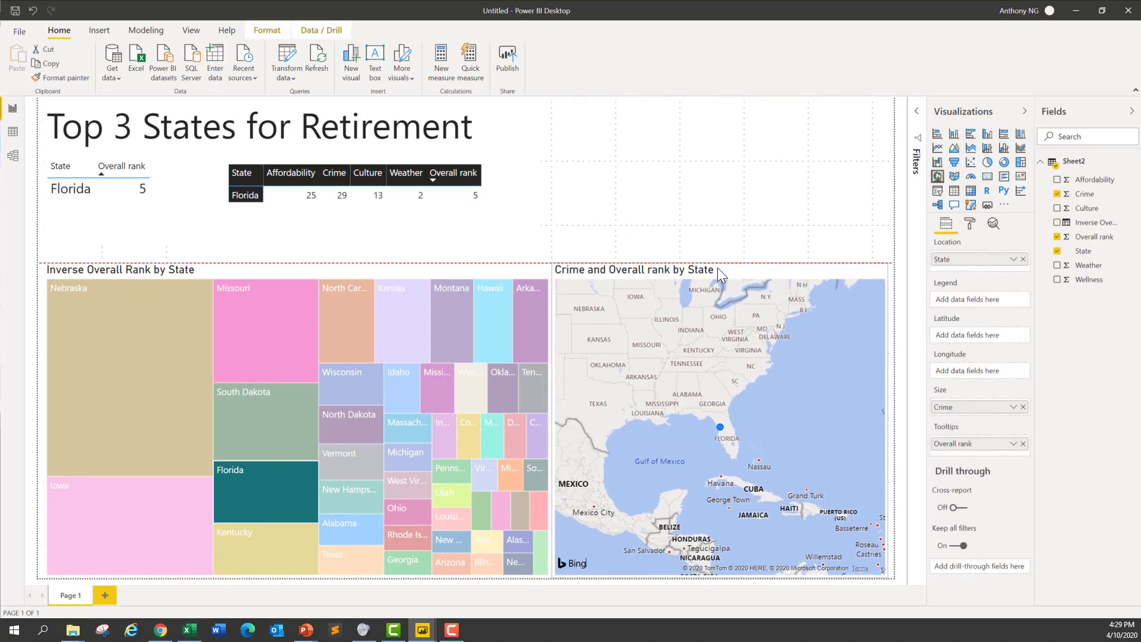
# Step: Extend the state ranking table downward until it meets the treemap
pyautogui.click(134, 233)
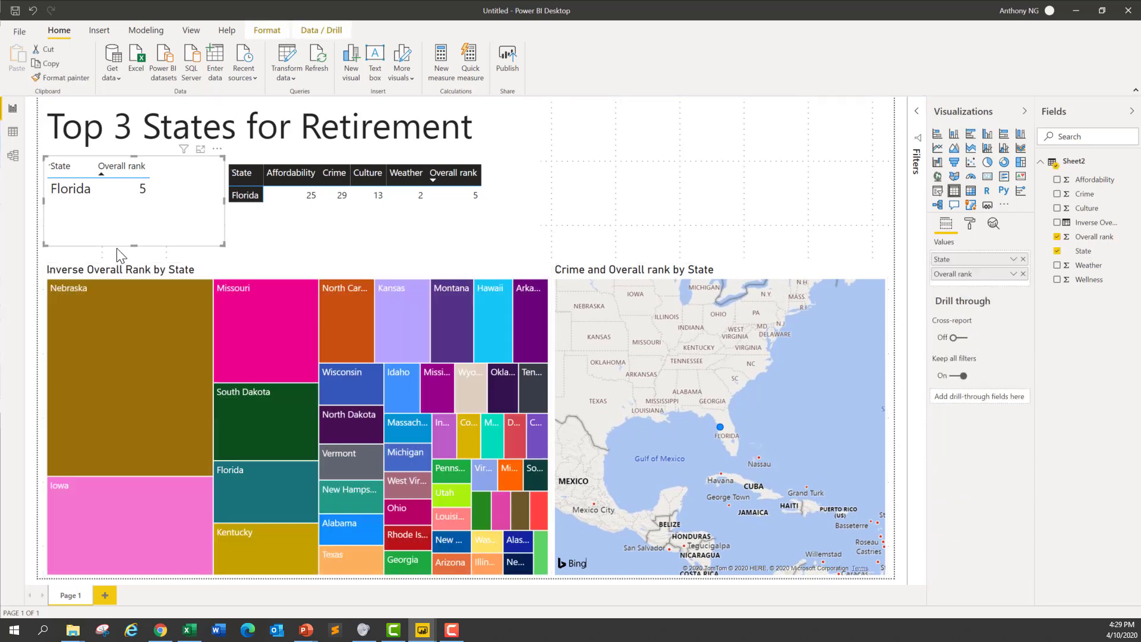
pyautogui.moveTo(135, 243); pyautogui.dragTo(134, 261)
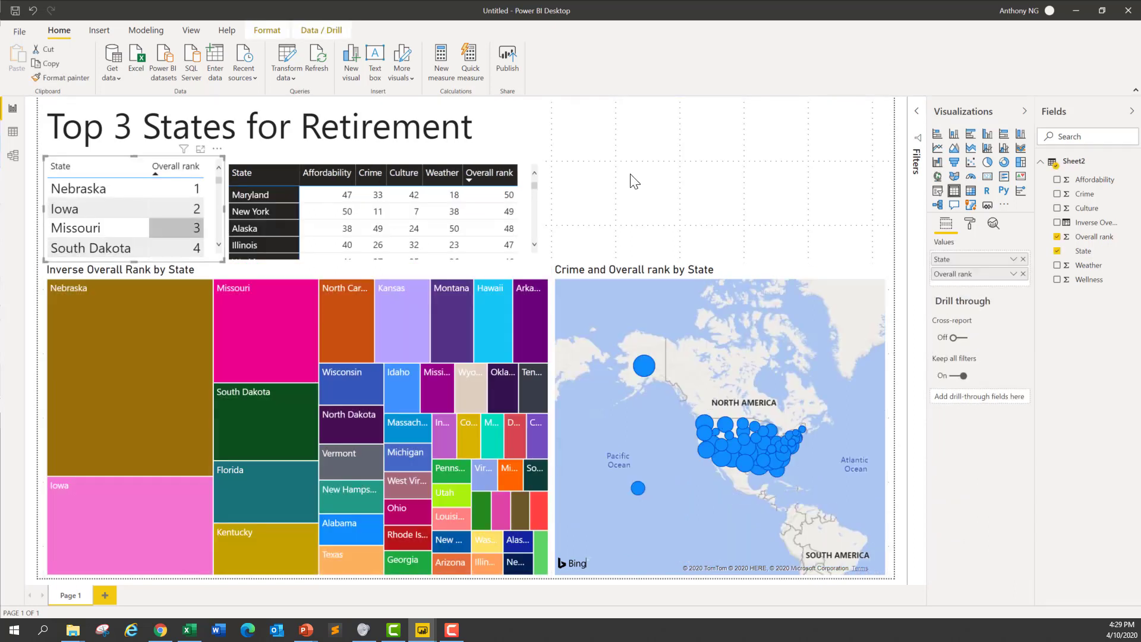
pyautogui.click(671, 171)
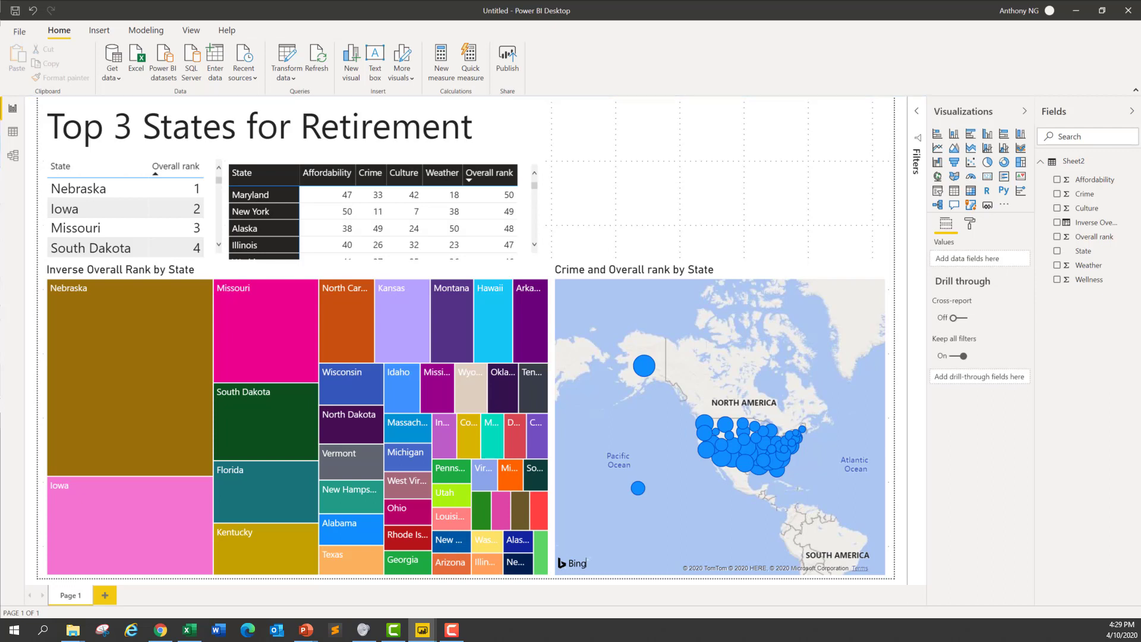
# Step: Add a slicer with the State and Crime fields above the map, and extend it up to the page's upper edge
pyautogui.click(939, 191)
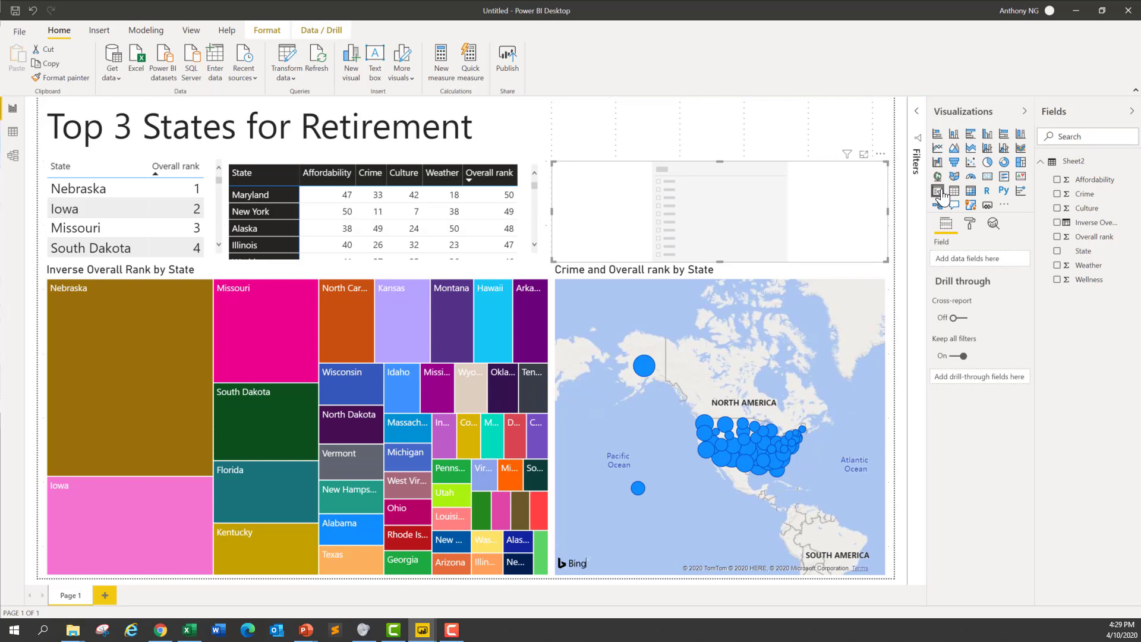
pyautogui.click(1064, 251)
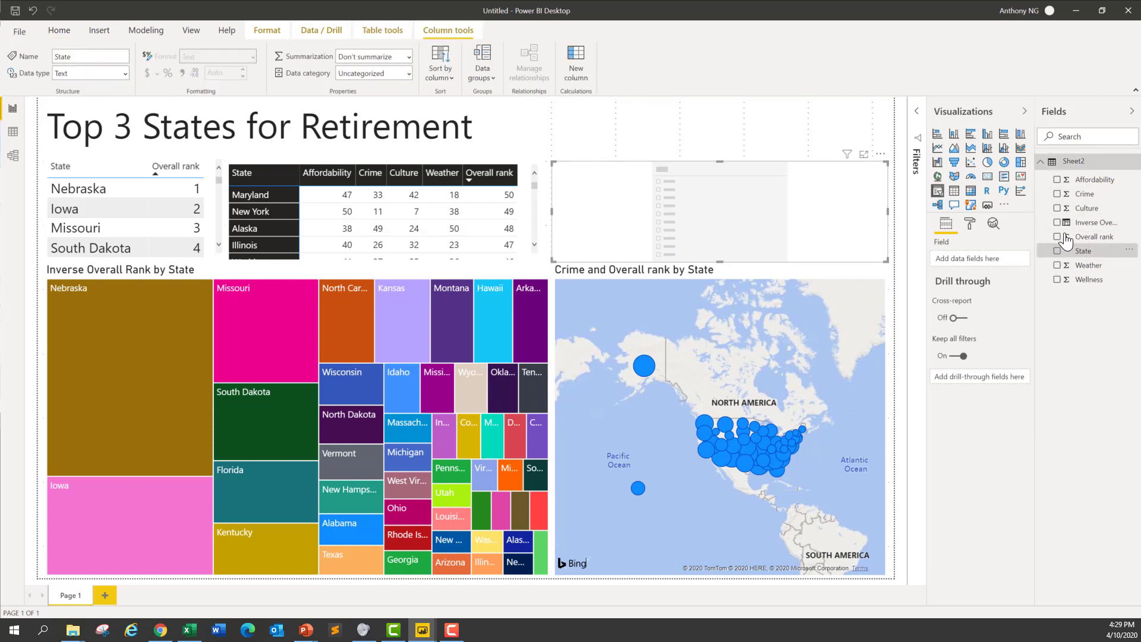
pyautogui.click(1057, 194)
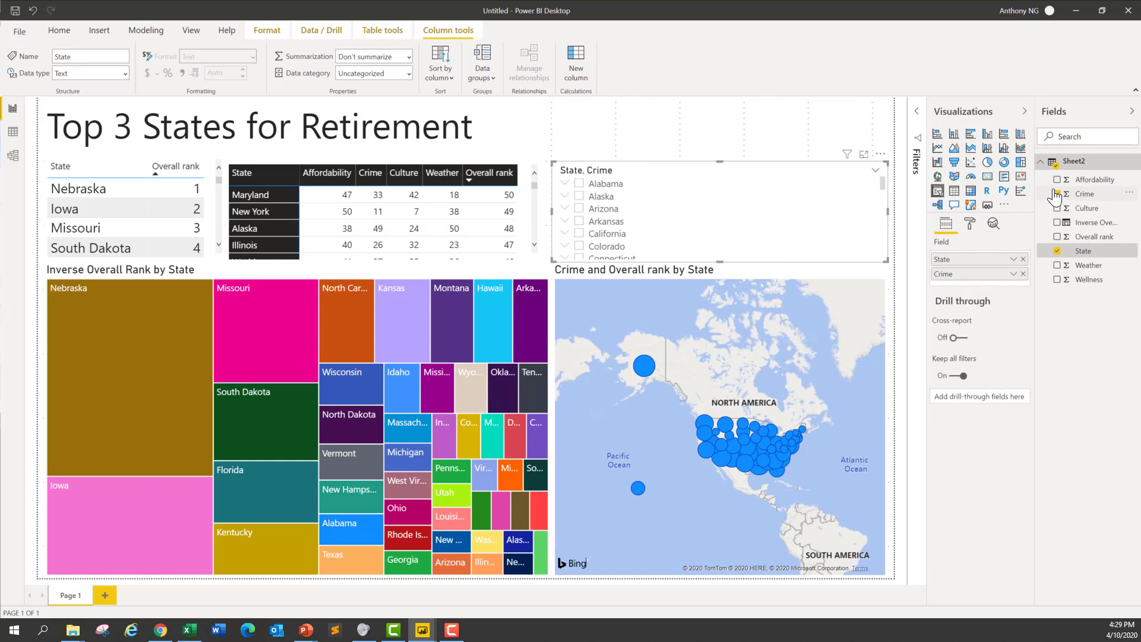
pyautogui.moveTo(720, 161); pyautogui.dragTo(721, 93)
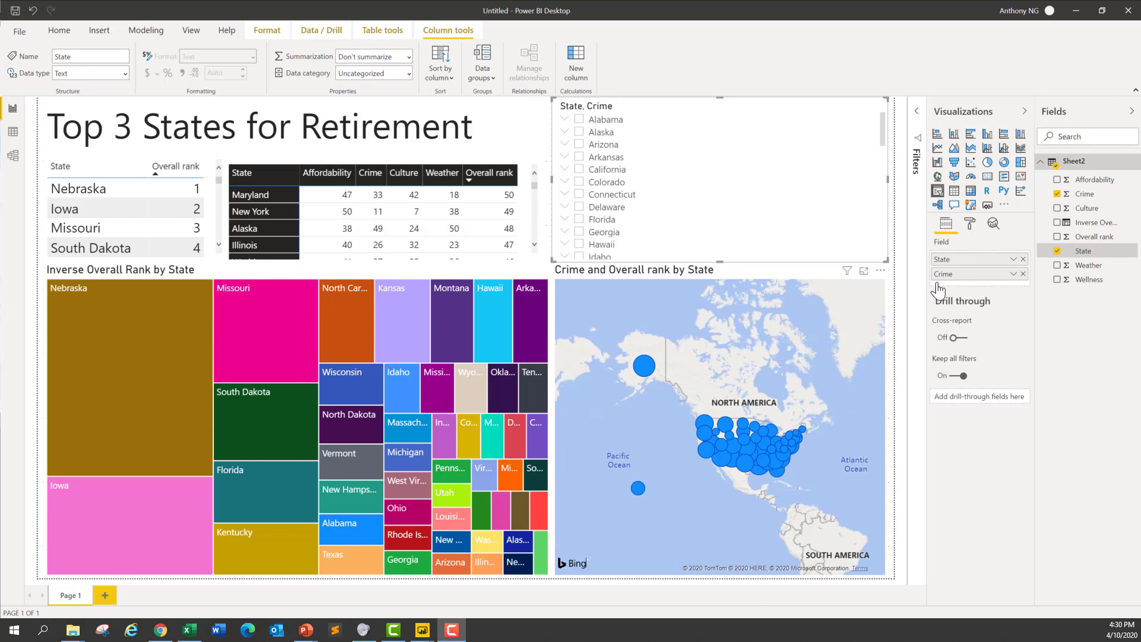
# Step: Check the cross-filtering of the visuals by selecting Missouri in the ranking table and the treemap, and clear the selection
pyautogui.click(123, 227)
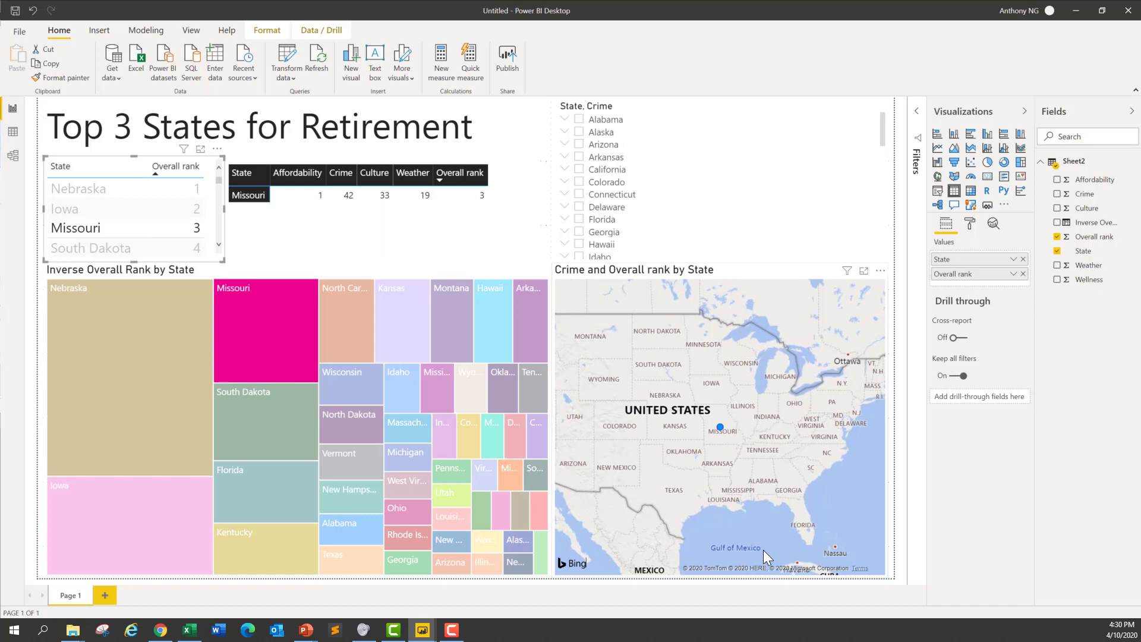
pyautogui.click(238, 290)
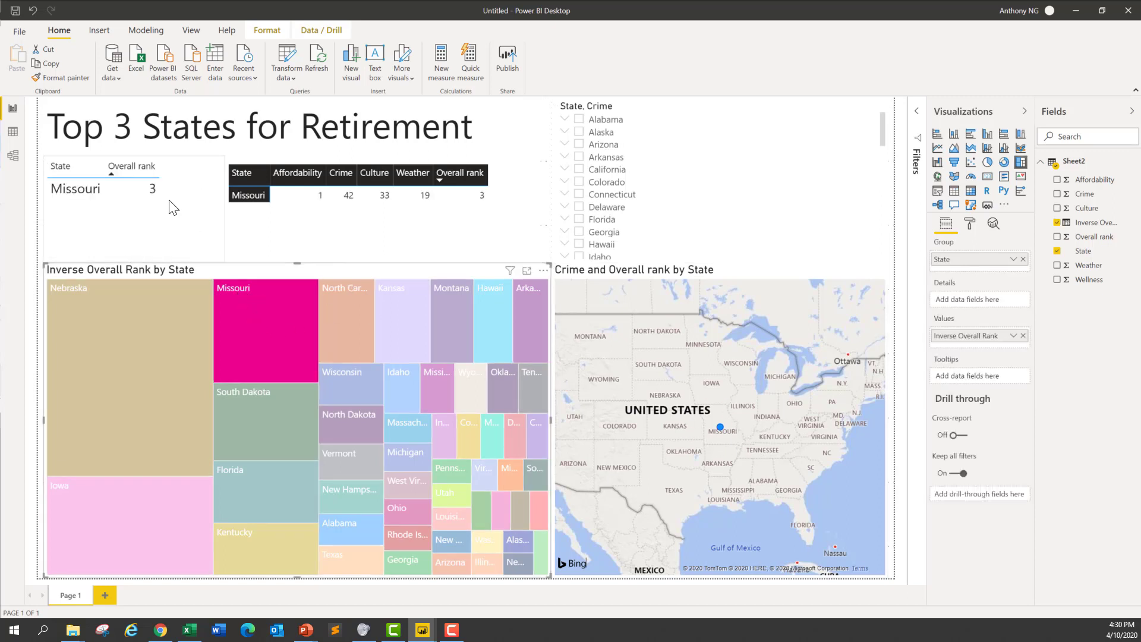
pyautogui.click(266, 301)
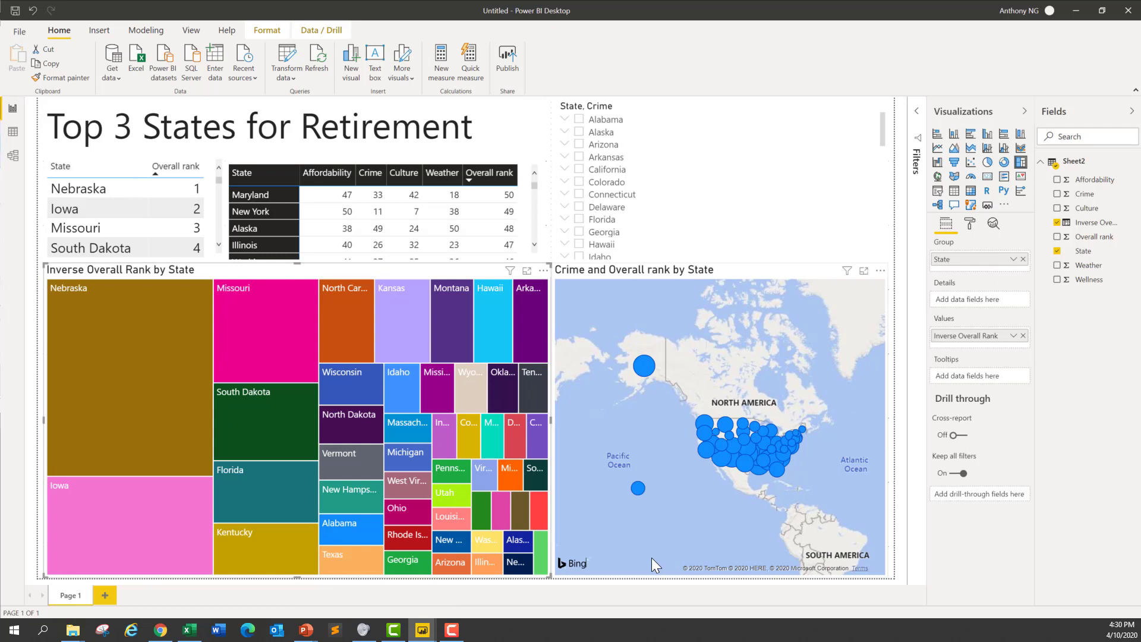
# Step: Expand Alaska in the slicer and select Connecticut there, undoing the removal of Inverse Overall Rank from the treemap
pyautogui.click(564, 133)
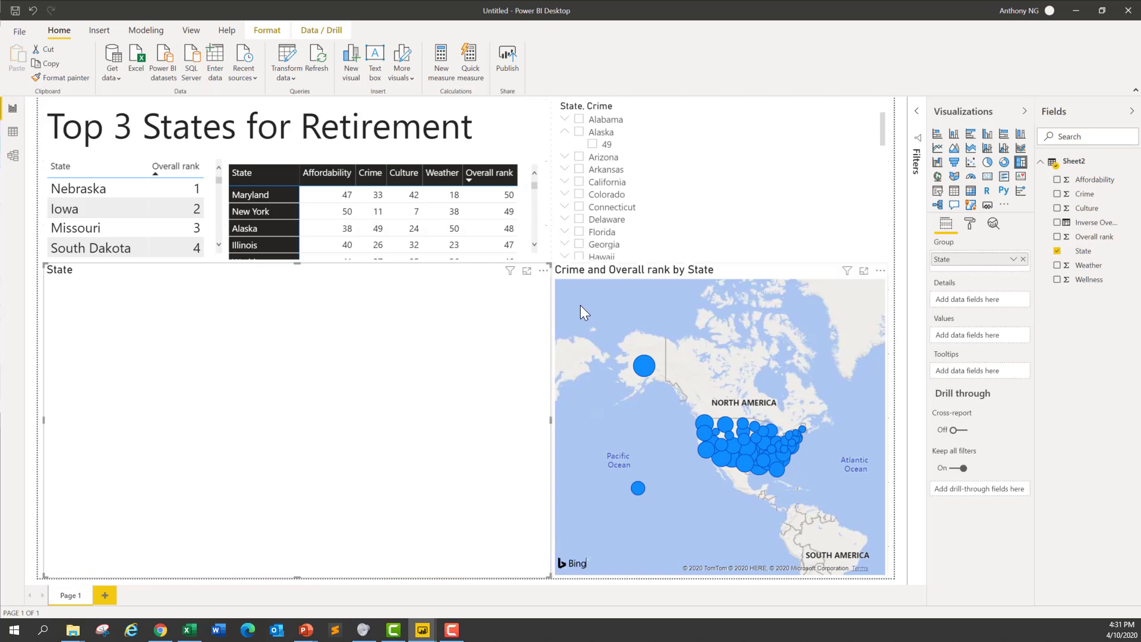
pyautogui.hotkey('ctrl', 'z')
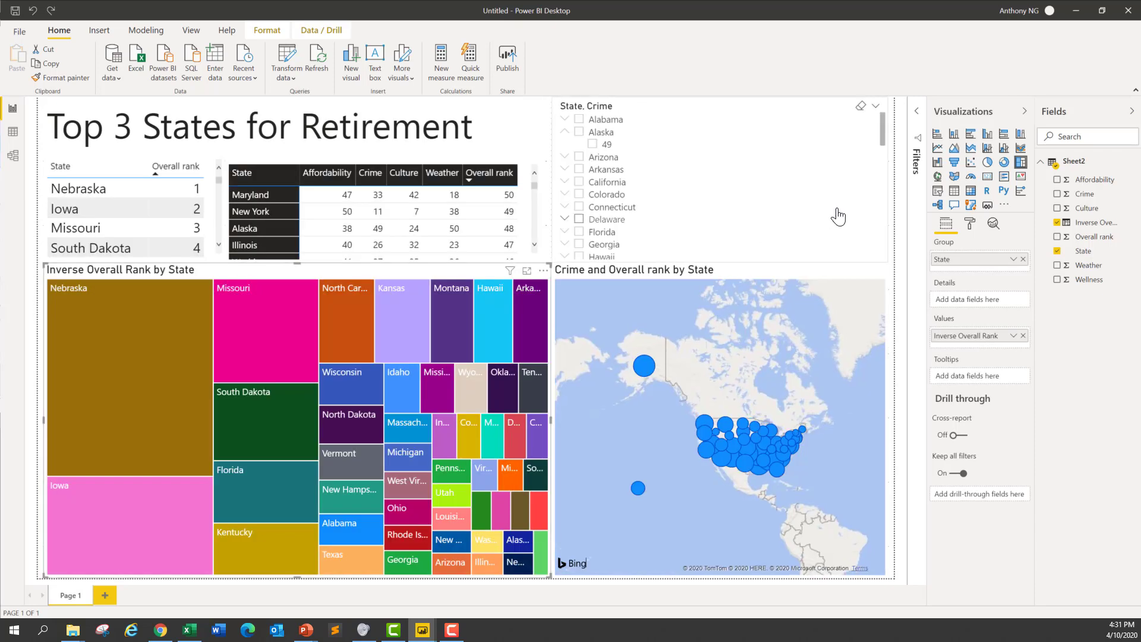
pyautogui.click(837, 217)
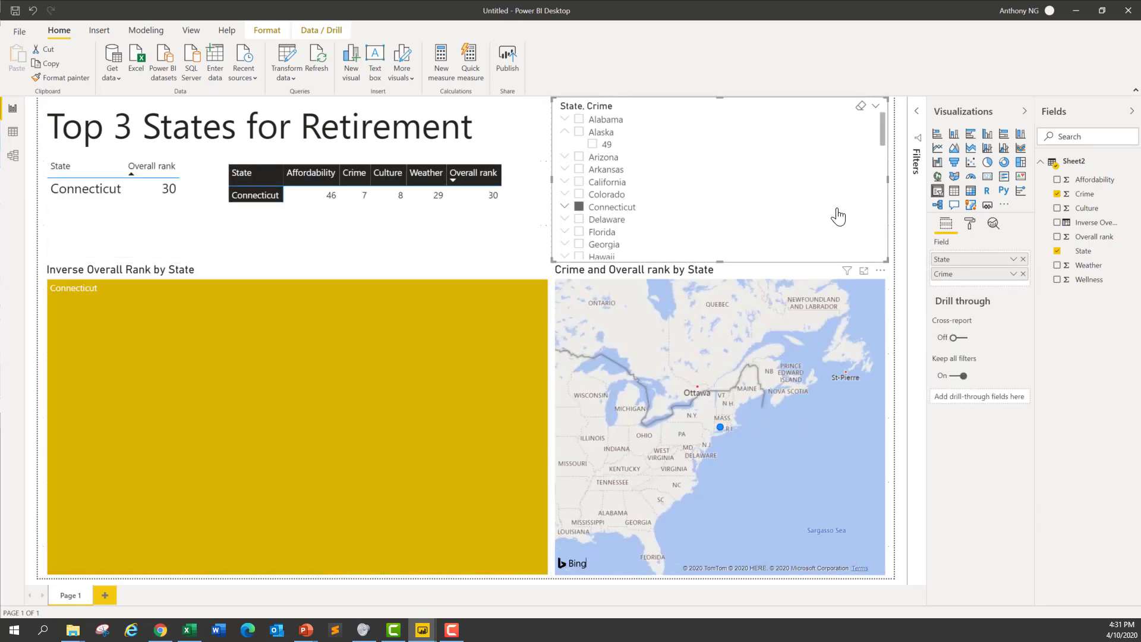
# Step: Remove the Crime field from the State slicer and filter the report to Arkansas
pyautogui.click(1024, 274)
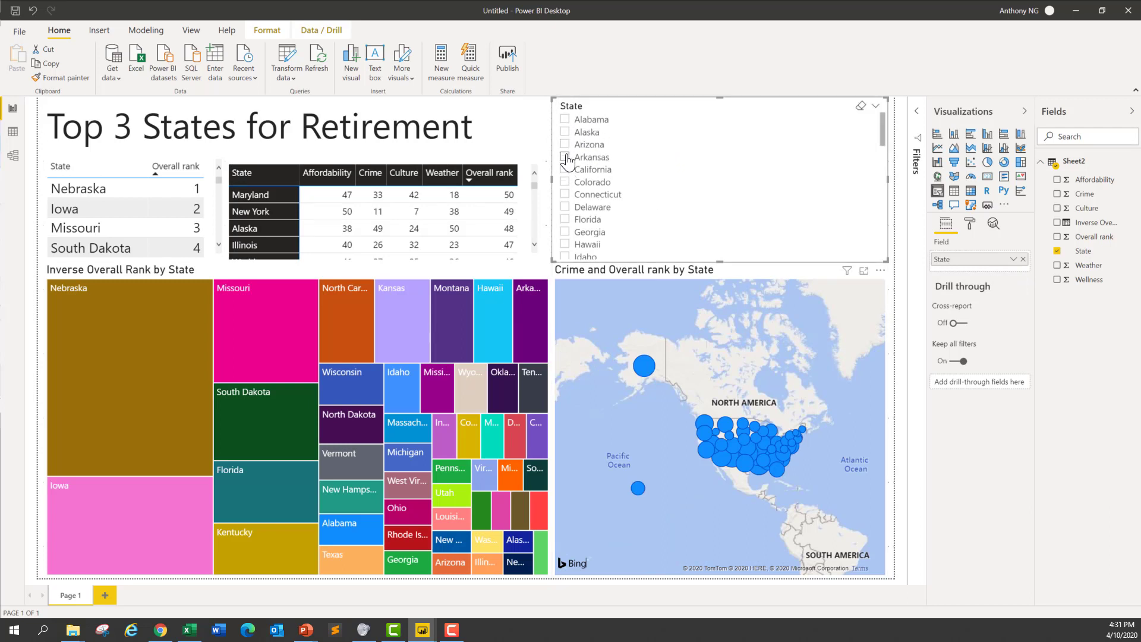
pyautogui.click(753, 161)
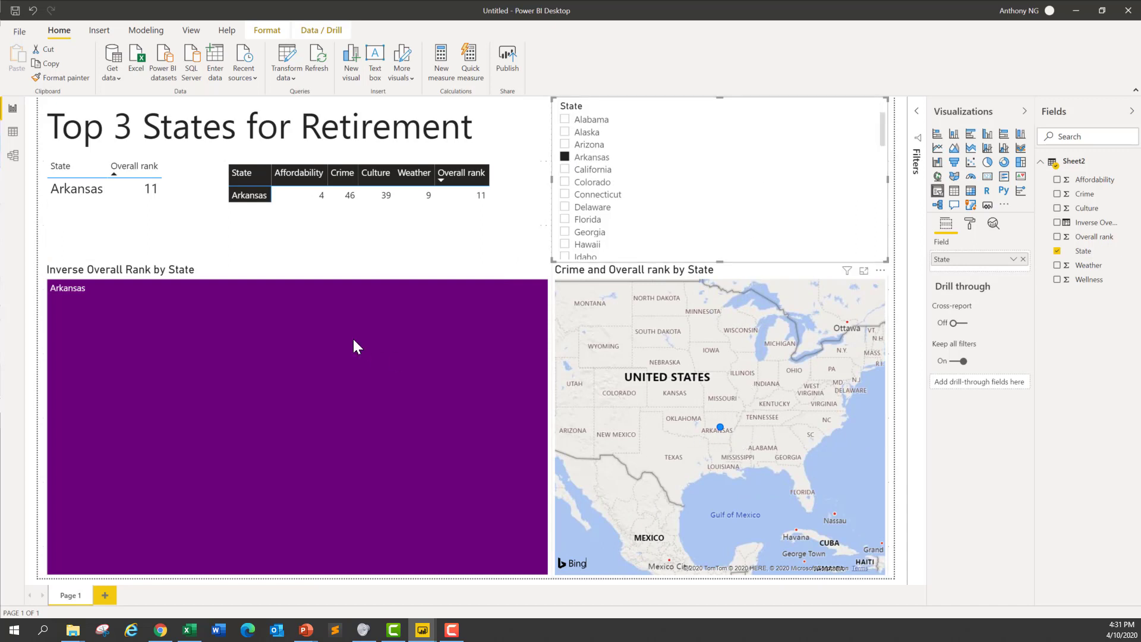
pyautogui.moveTo(224, 463)
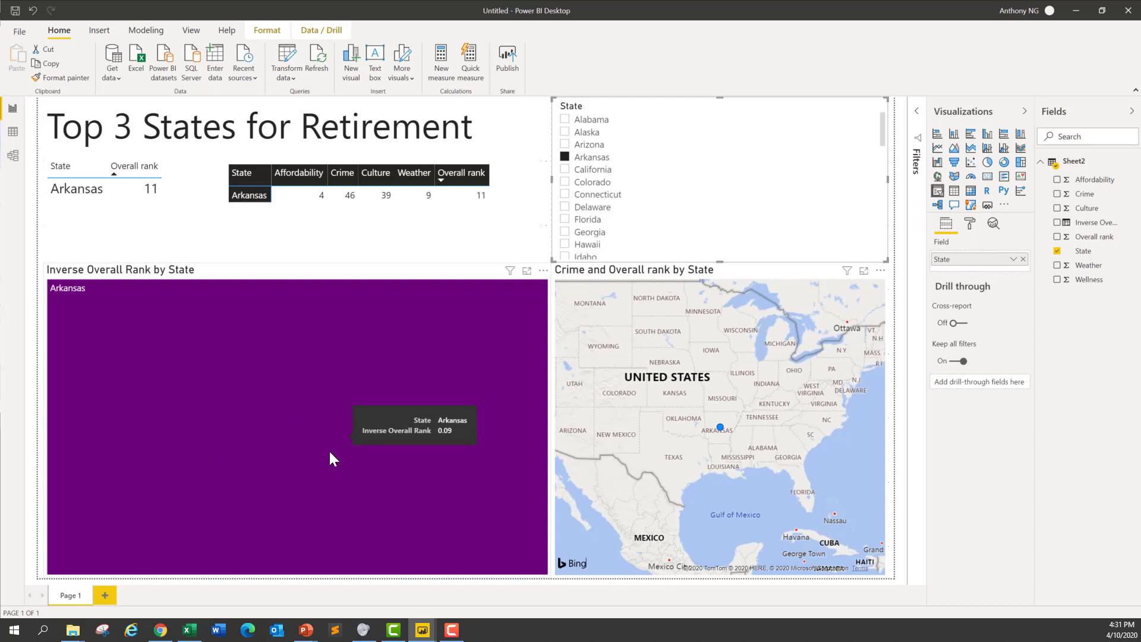
pyautogui.click(271, 443)
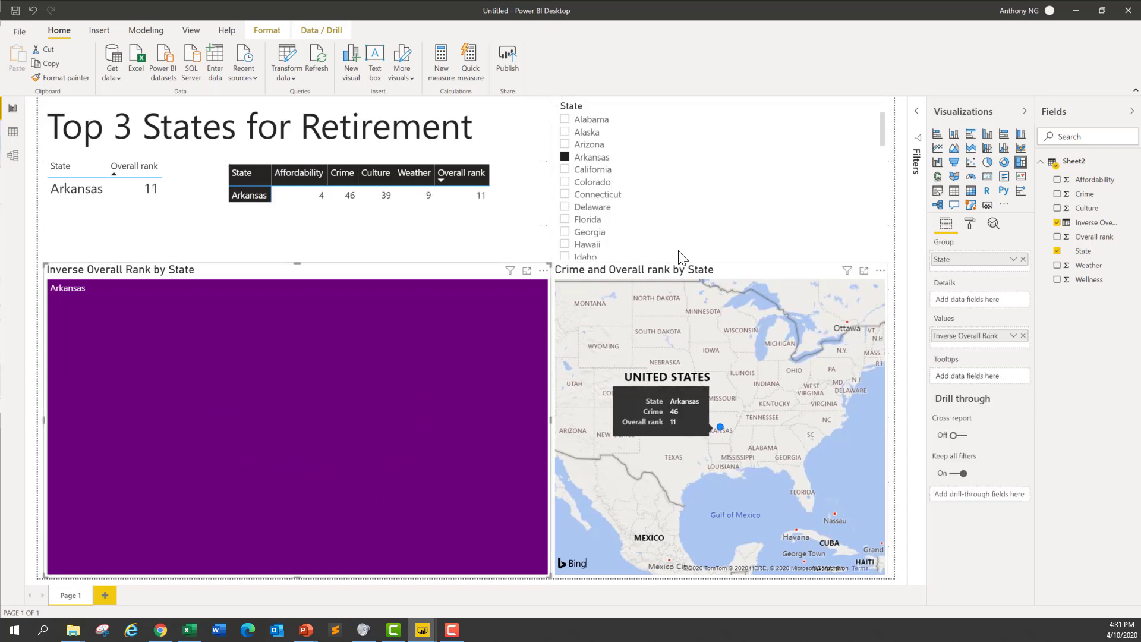
# Step: Filter the report to Delaware with the slicer and examine the map at different zoom levels
pyautogui.click(566, 207)
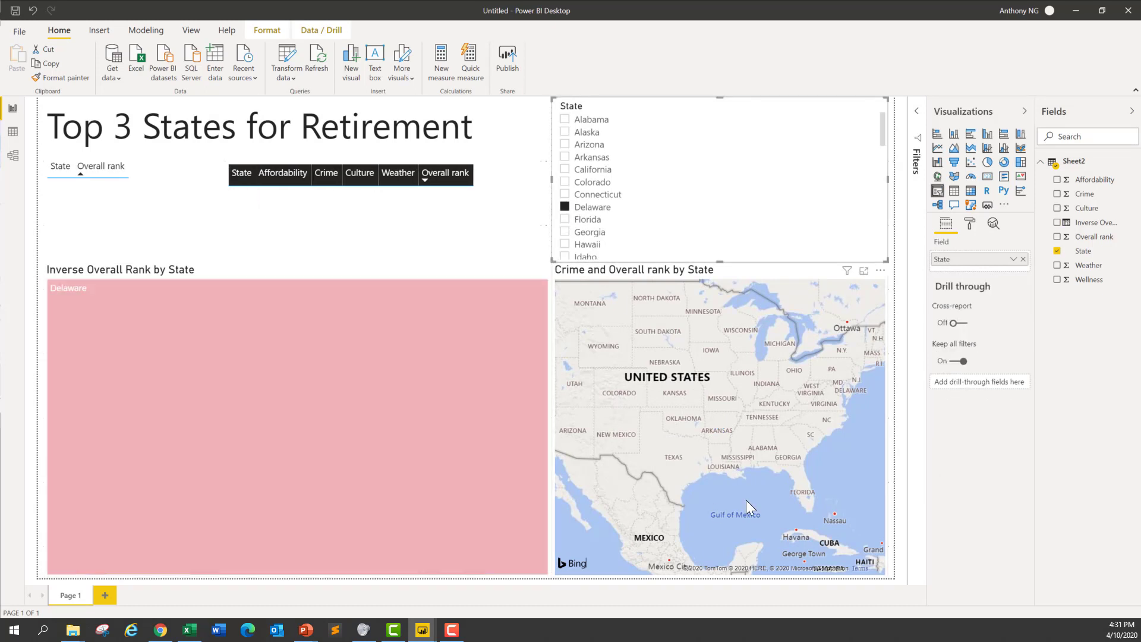
pyautogui.scroll(-3, 719, 462)
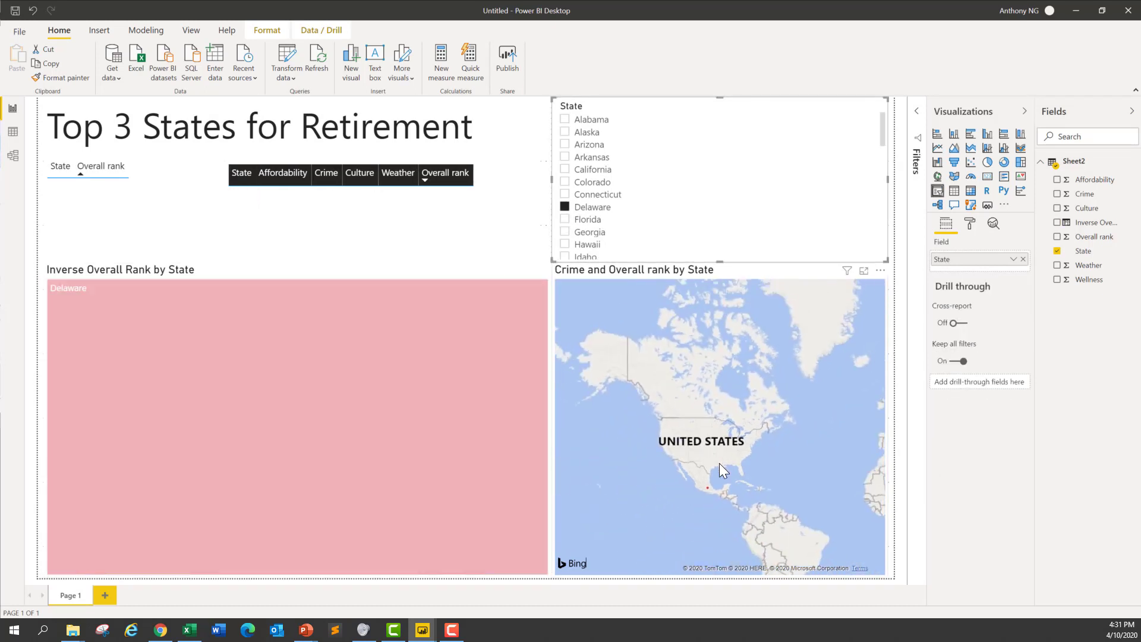
pyautogui.scroll(5, 719, 462)
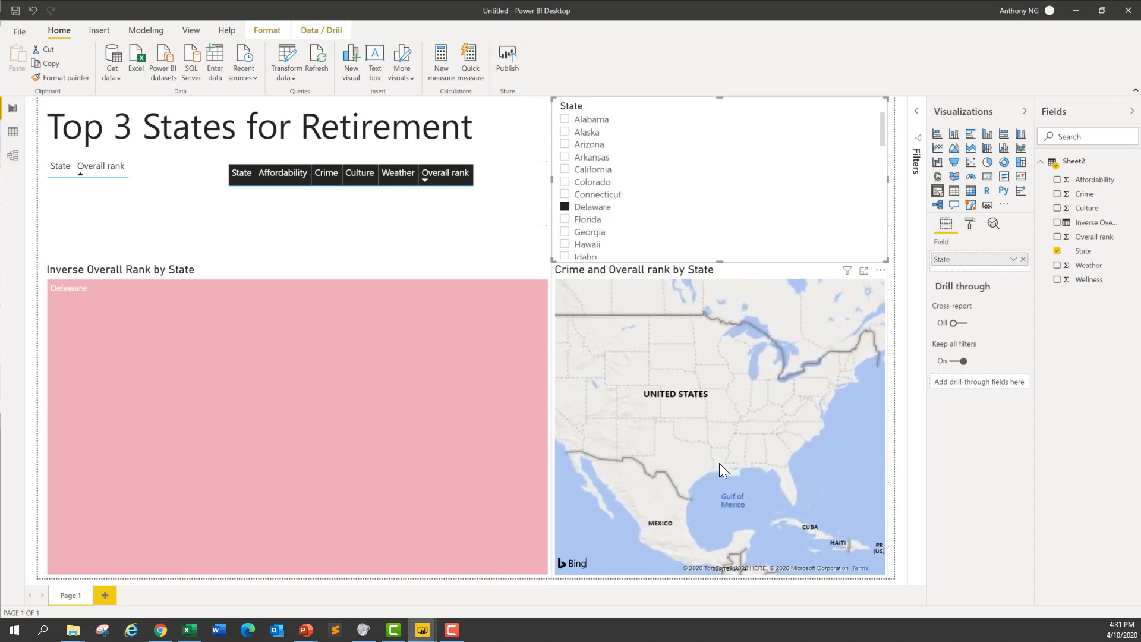
pyautogui.scroll(-3, 719, 462)
pyautogui.scroll(3, 719, 463)
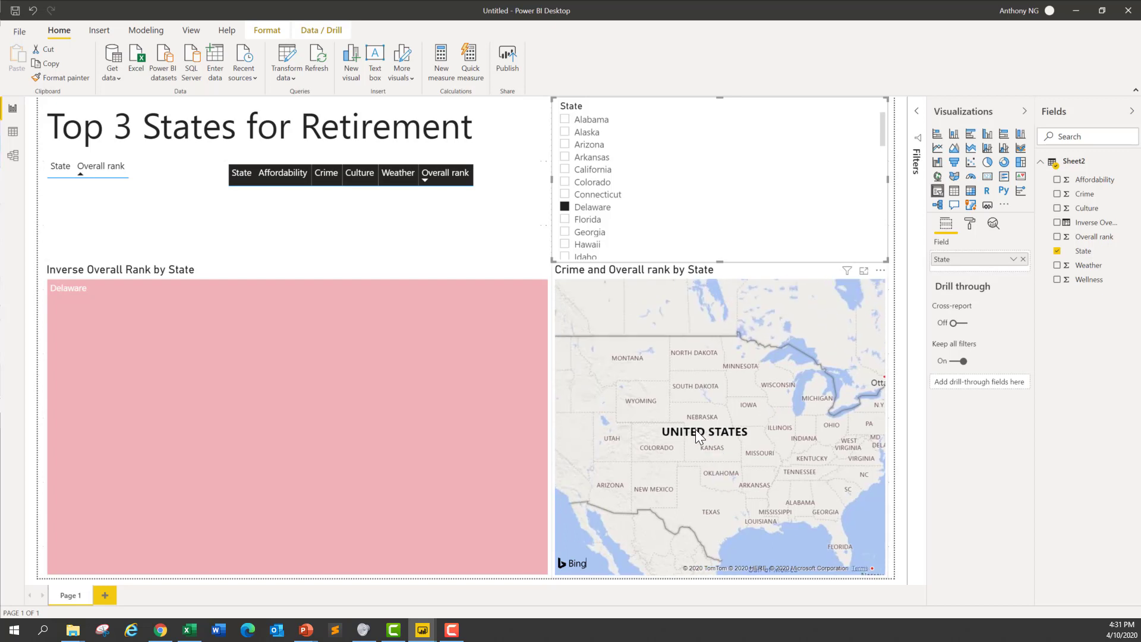
pyautogui.click(697, 429)
pyautogui.scroll(-2, 696, 429)
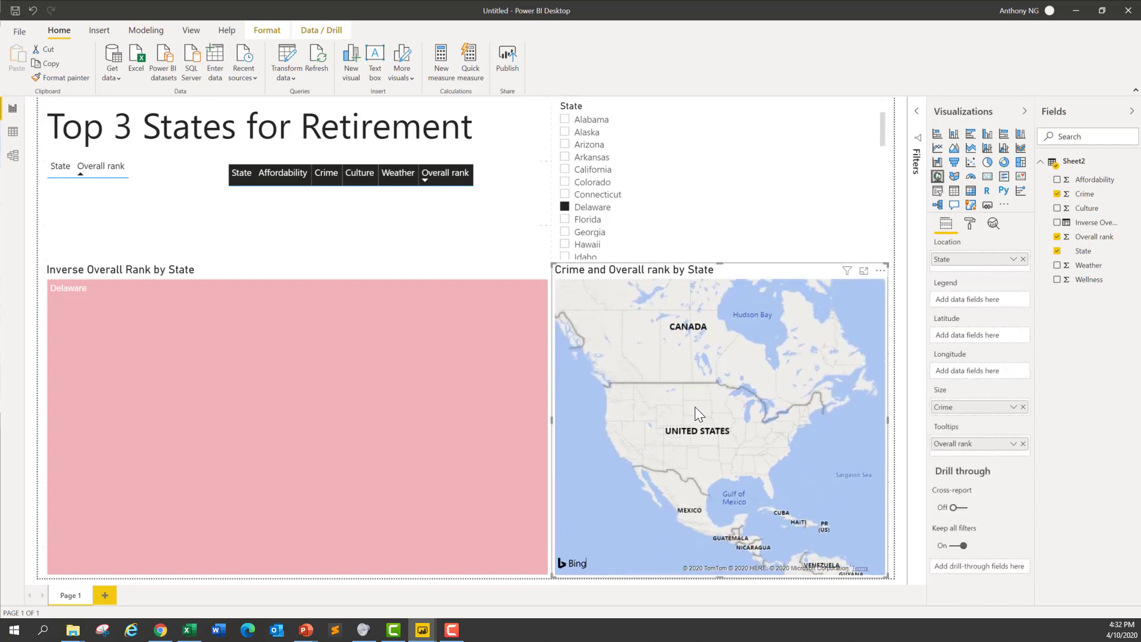
# Step: Check the visuals with Florida and Delaware selected one after the other in the slicer, and clear the slicer selection
pyautogui.click(565, 219)
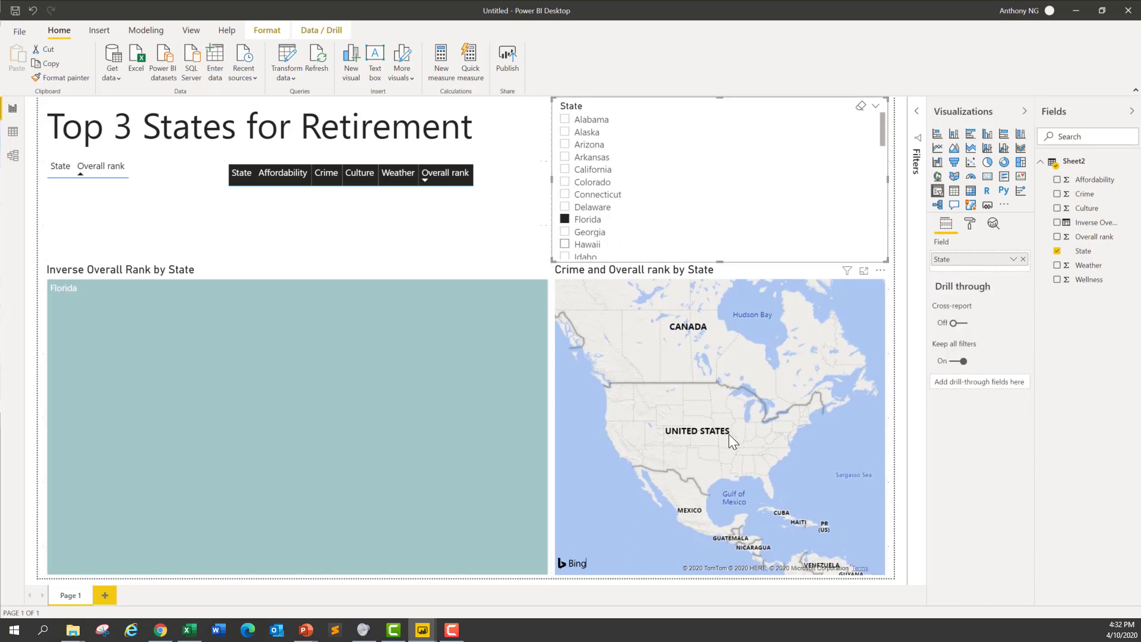
pyautogui.click(390, 214)
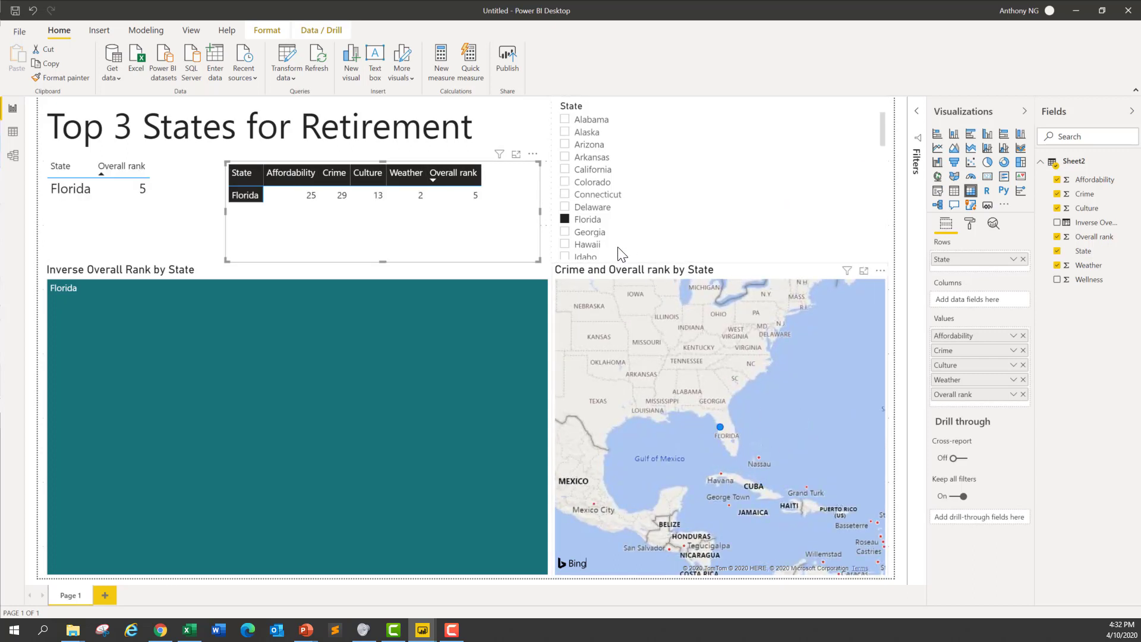
pyautogui.click(565, 208)
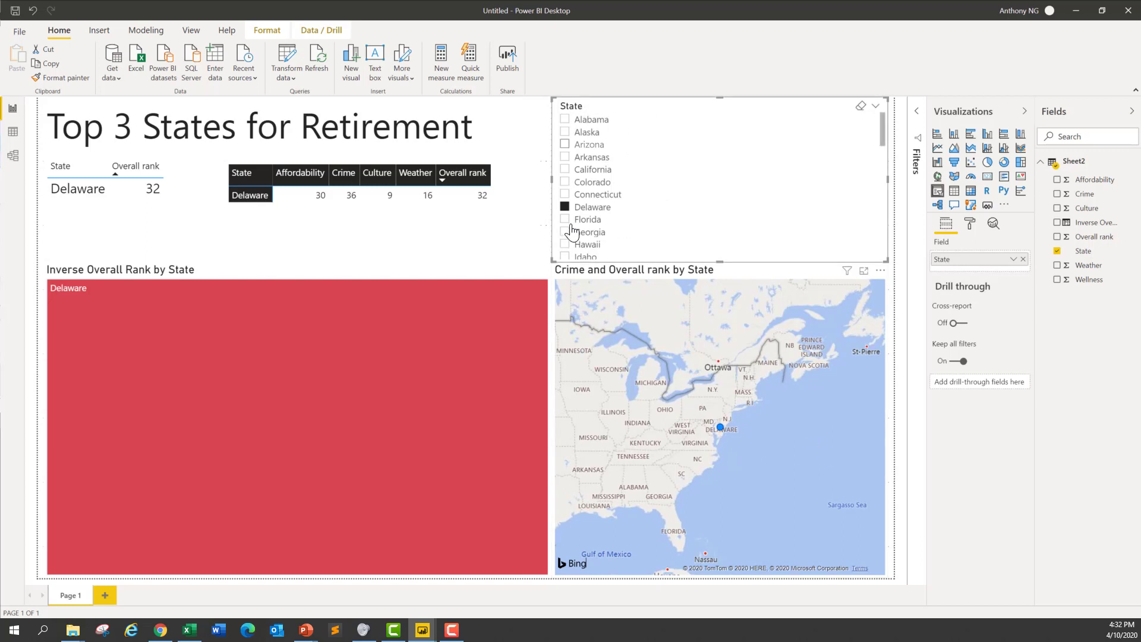
pyautogui.click(861, 107)
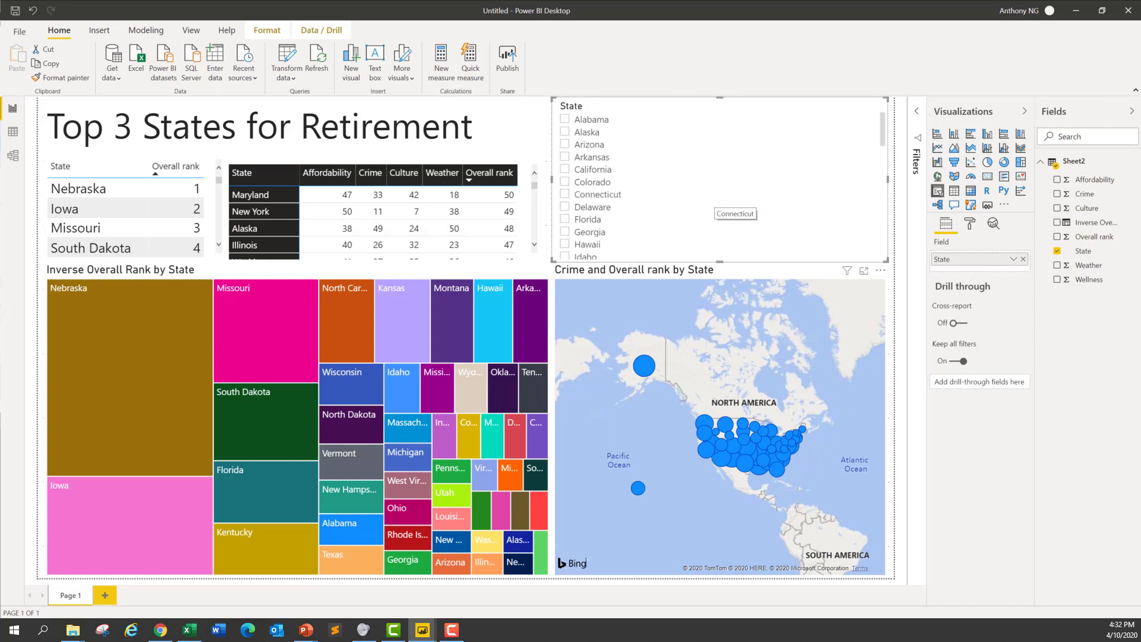
# Step: Save the report as States example and publish it to My workspace
pyautogui.click(507, 56)
pyautogui.click(640, 328)
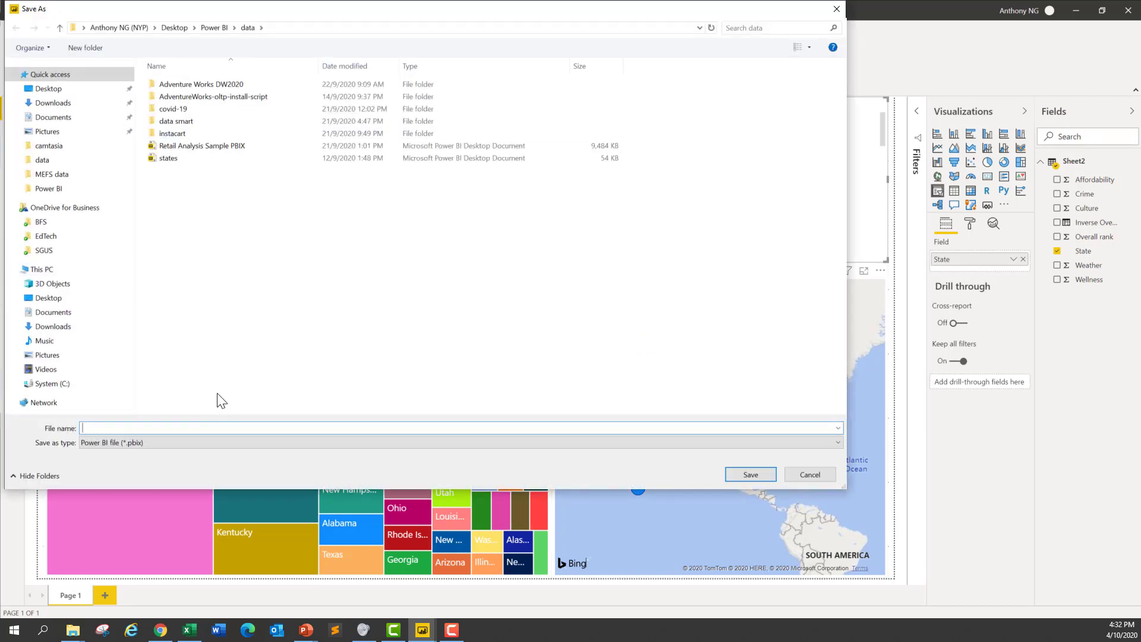
pyautogui.write('States ')
pyautogui.write('overall')
pyautogui.press('Return')
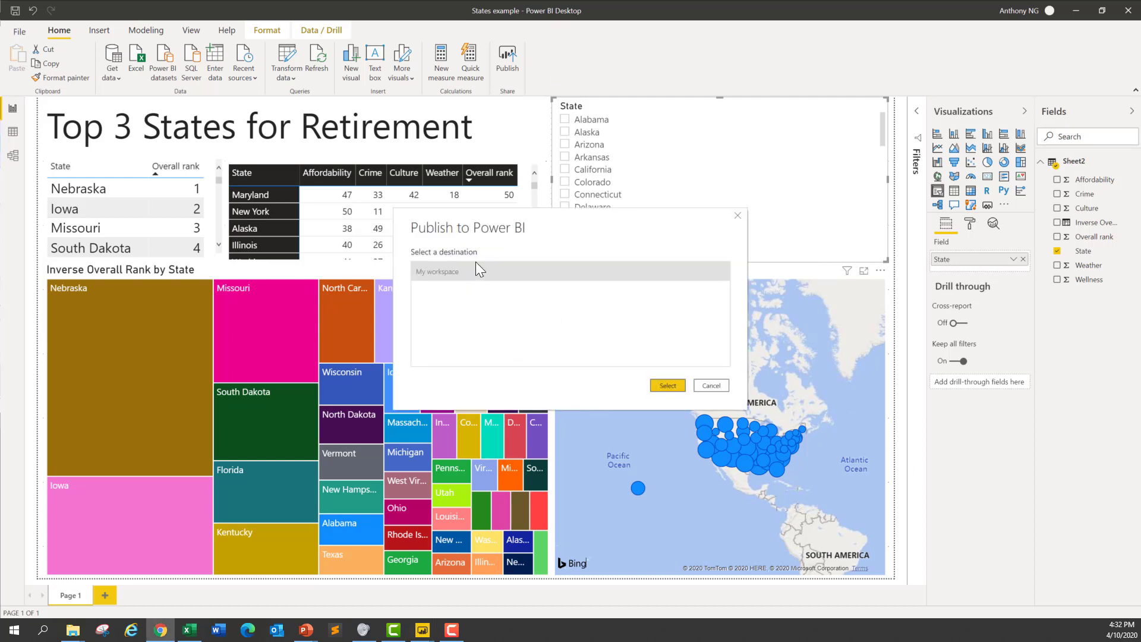
pyautogui.click(672, 383)
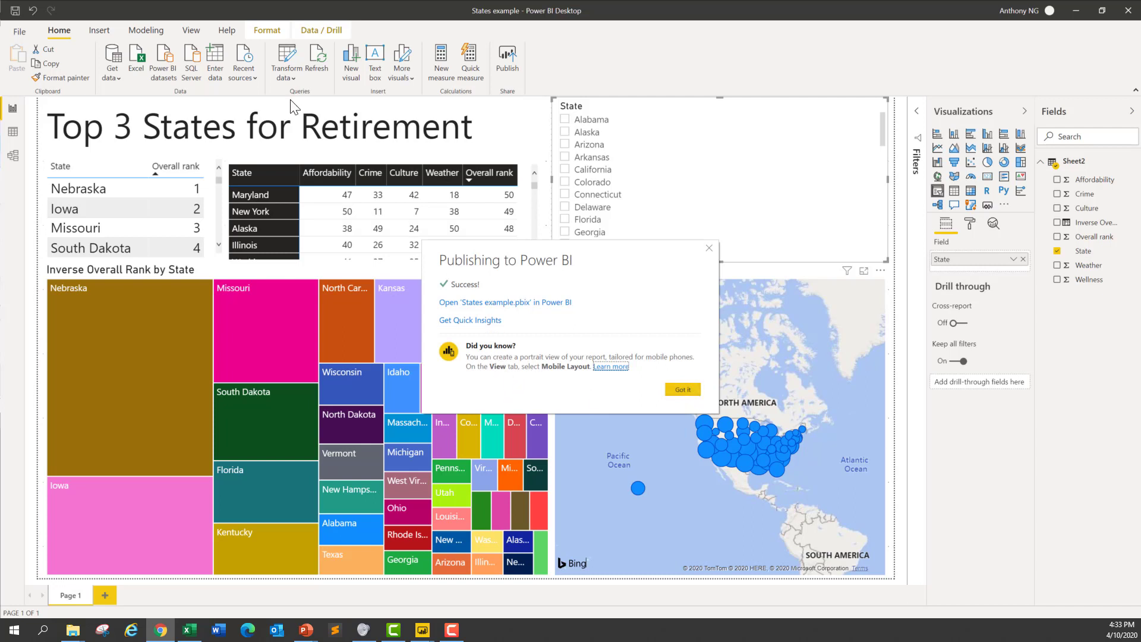
pyautogui.click(679, 390)
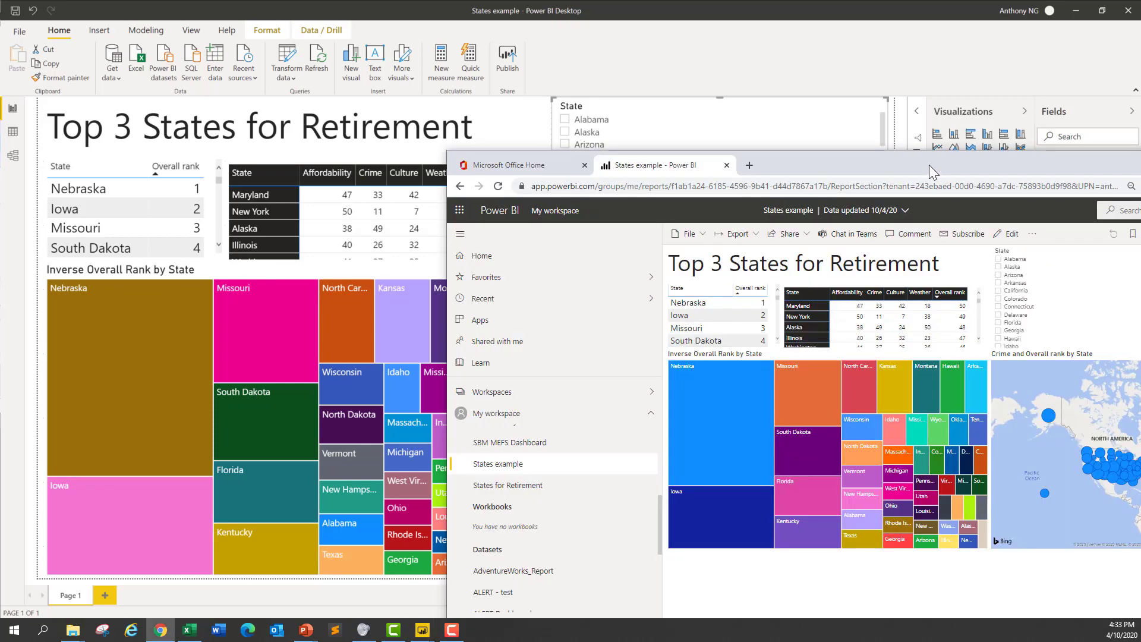
# Step: Switch to the published States example report in the Power BI service and look at its view options
pyautogui.moveTo(929, 166)
pyautogui.mouseDown()
pyautogui.moveTo(683, 108)
pyautogui.moveTo(623, 75)
pyautogui.mouseUp()
pyautogui.doubleClick(624, 75)
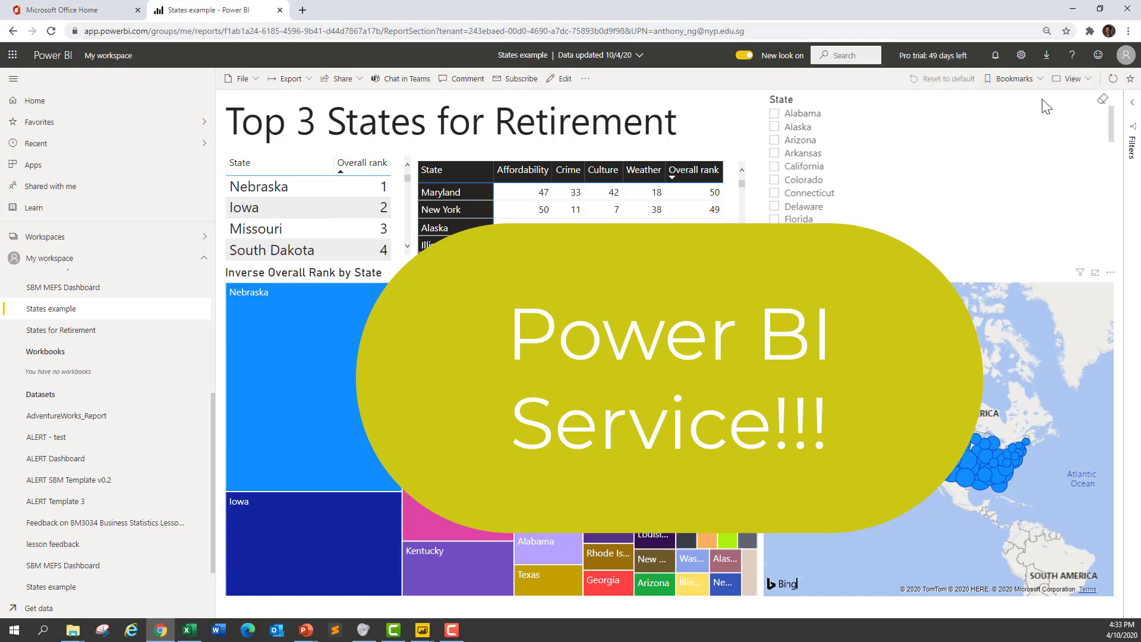
pyautogui.click(1073, 79)
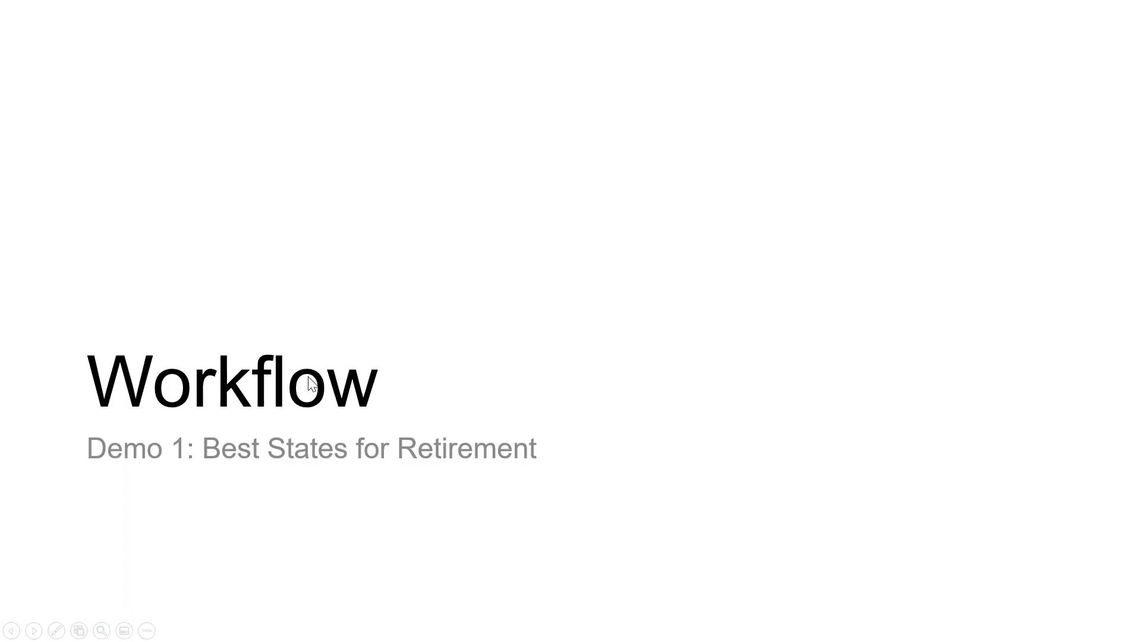
pyautogui.click(308, 376)
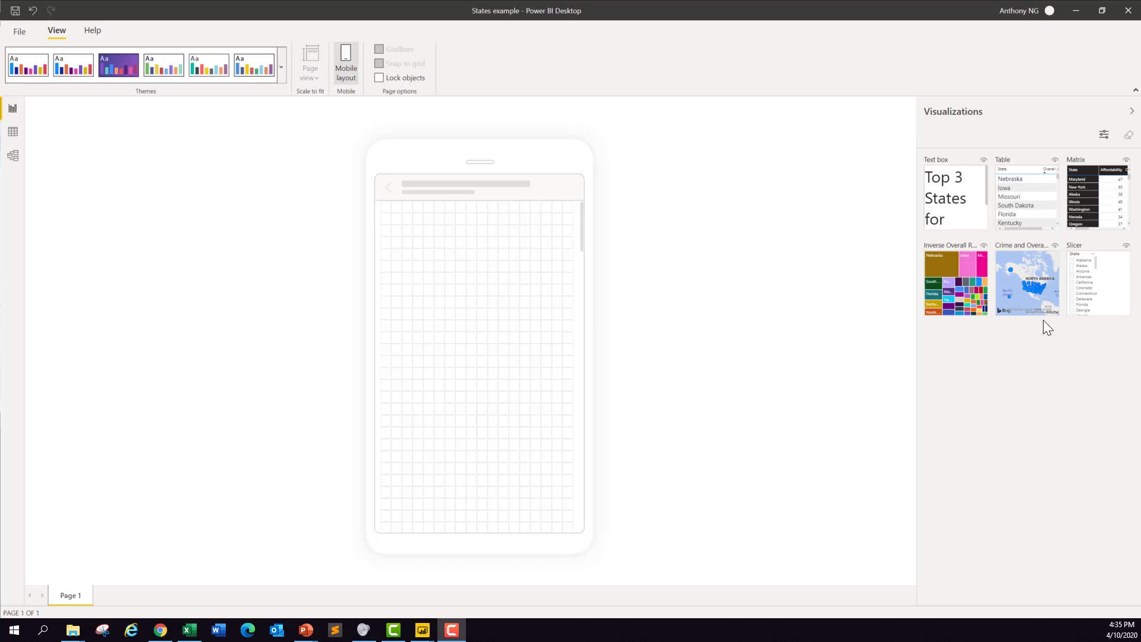
# Step: Place the title text box at the top of the mobile layout and the map beneath it, enlarging both to fill the phone screen
pyautogui.moveTo(967, 205); pyautogui.dragTo(574, 226)
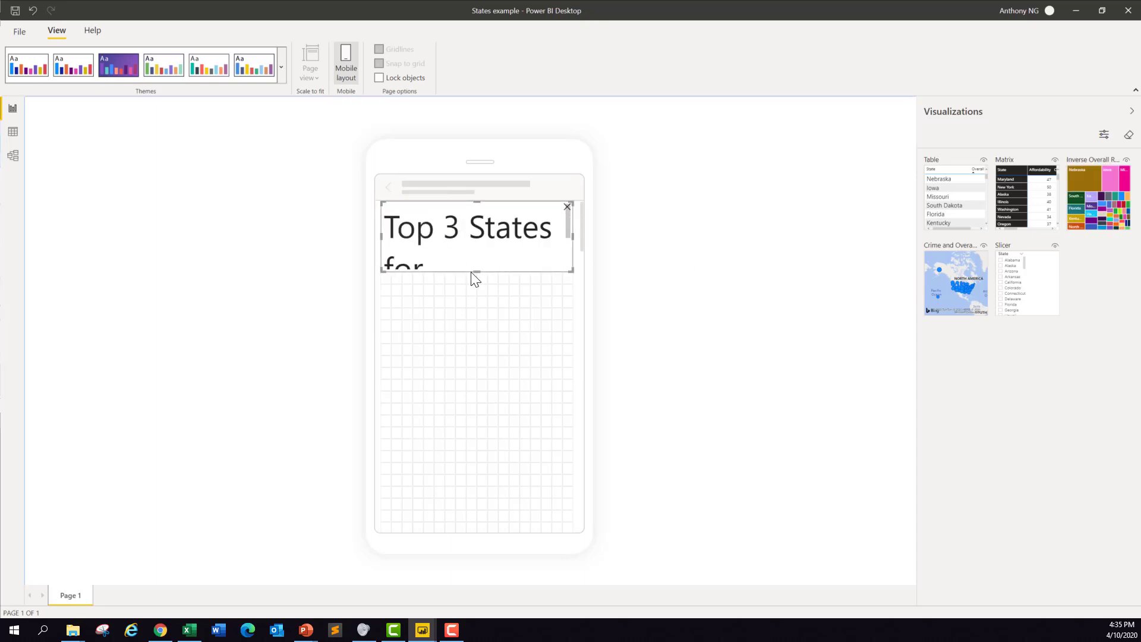
pyautogui.moveTo(477, 271); pyautogui.dragTo(476, 295)
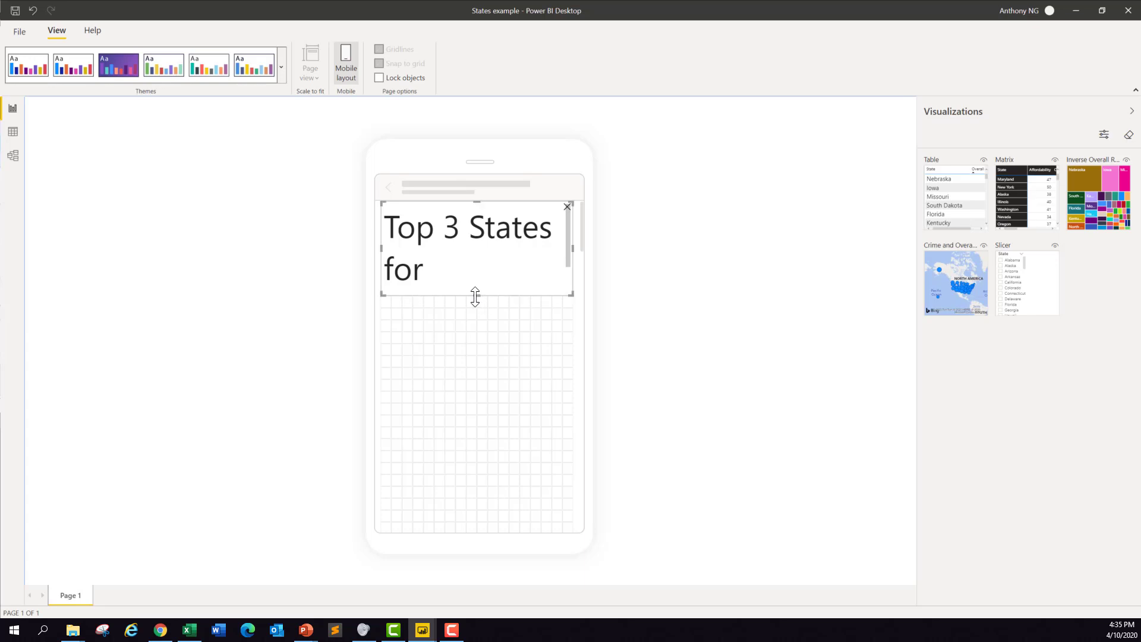
pyautogui.moveTo(958, 290); pyautogui.dragTo(575, 482)
pyautogui.moveTo(546, 422); pyautogui.dragTo(544, 408)
pyautogui.moveTo(476, 474); pyautogui.dragTo(477, 532)
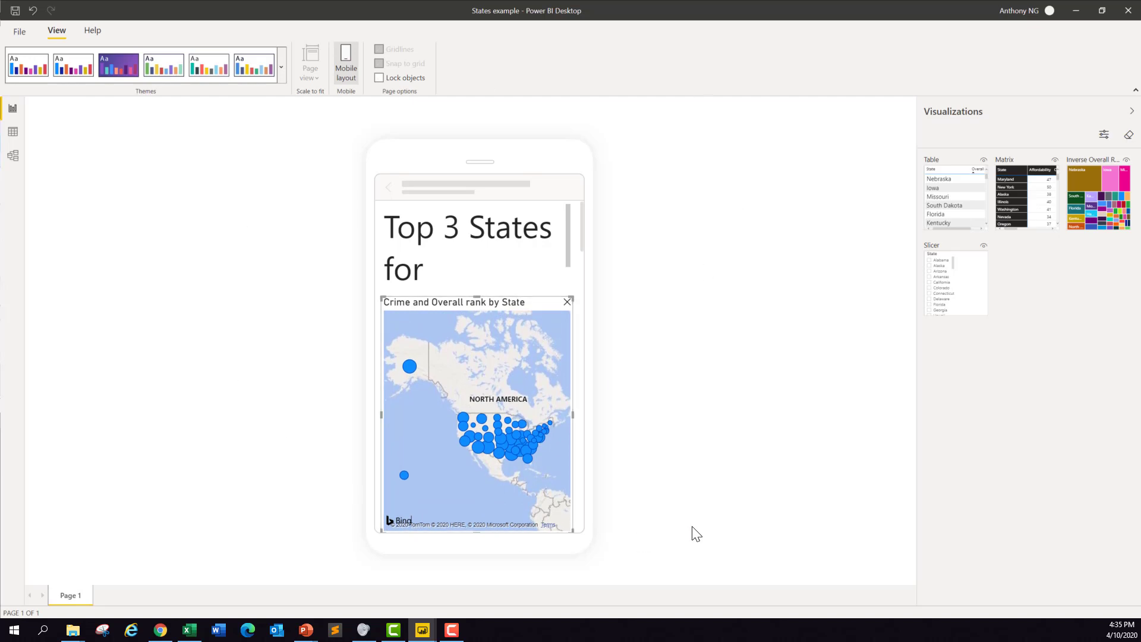
pyautogui.click(657, 457)
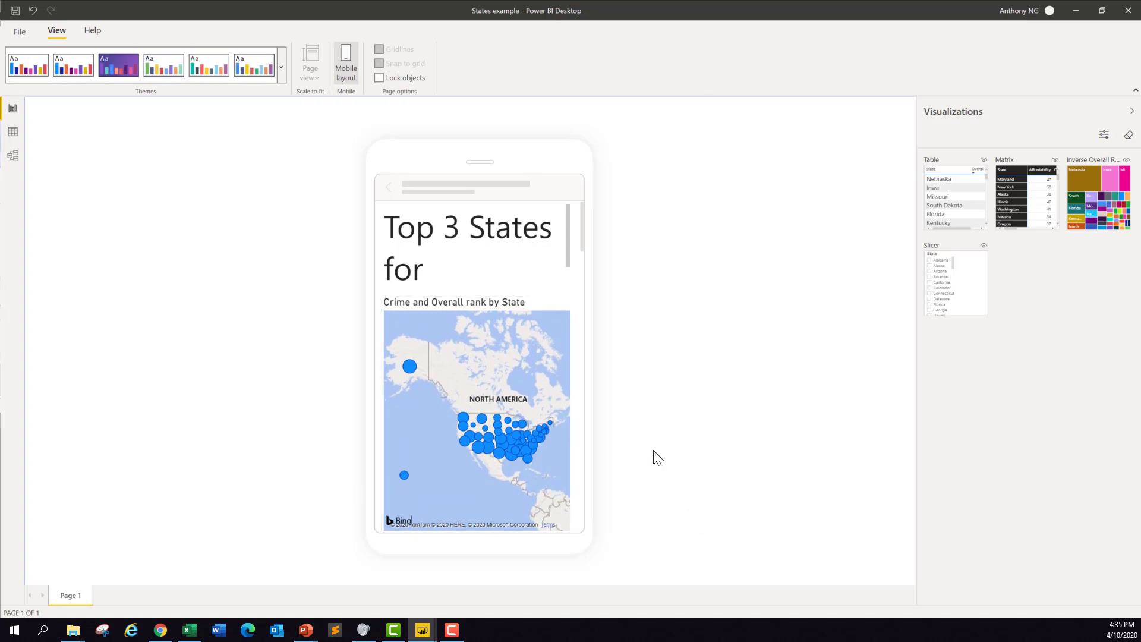
pyautogui.moveTo(568, 250)
pyautogui.mouseDown()
pyautogui.moveTo(569, 277)
pyautogui.moveTo(567, 228)
pyautogui.mouseUp()
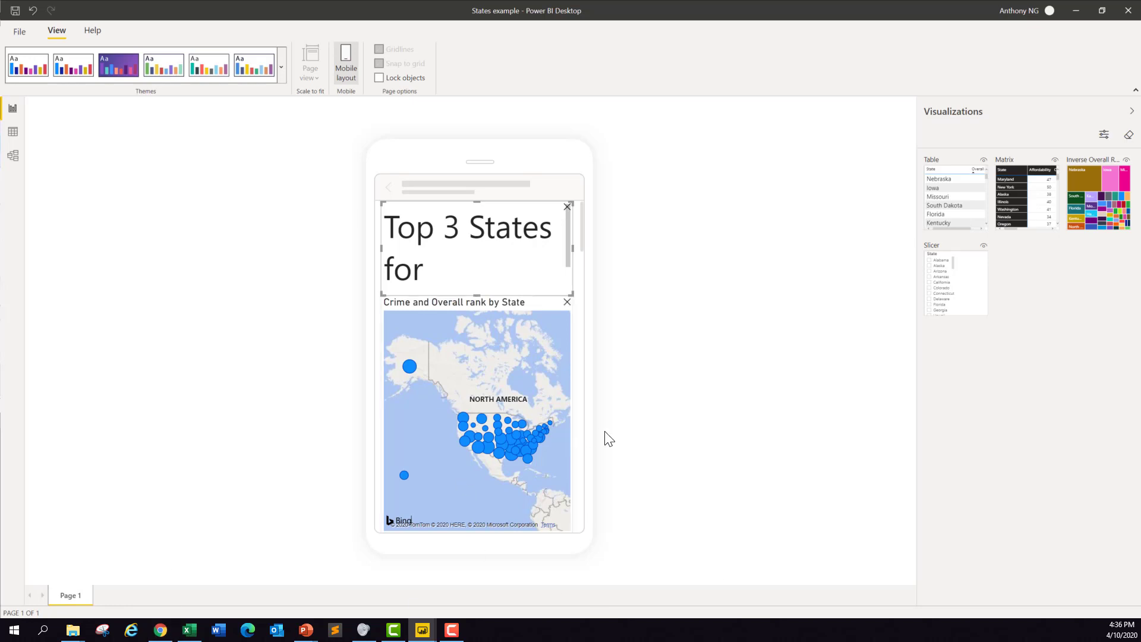
# Step: Add the matrix beneath the map in the mobile layout and enlarge it to the full phone width
pyautogui.moveTo(583, 245); pyautogui.dragTo(586, 293)
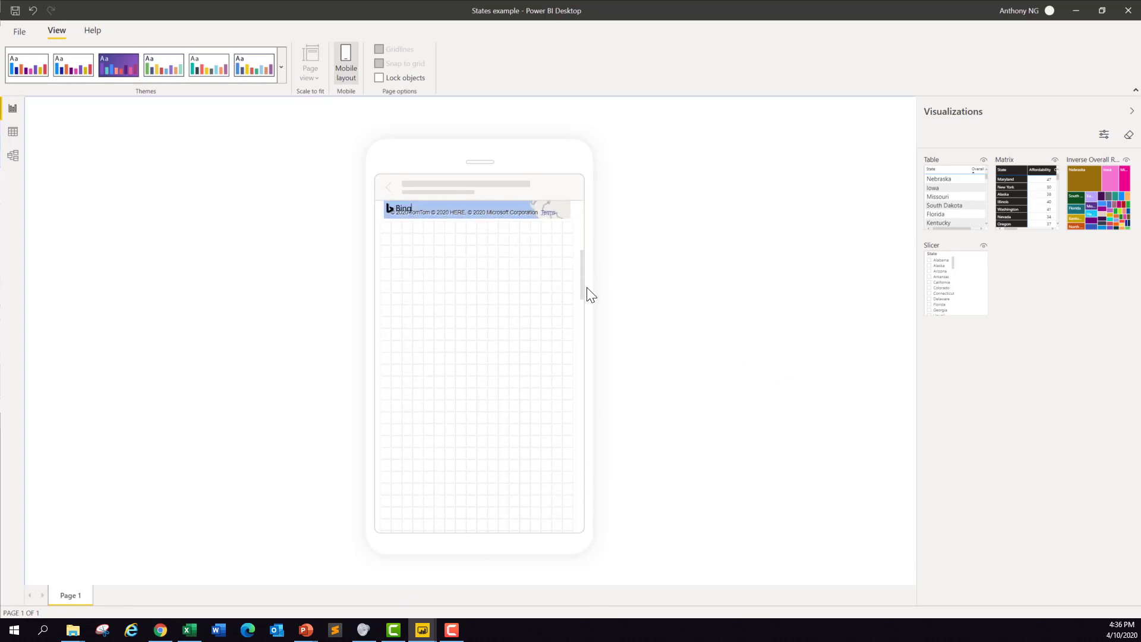
pyautogui.moveTo(1025, 202); pyautogui.dragTo(423, 259)
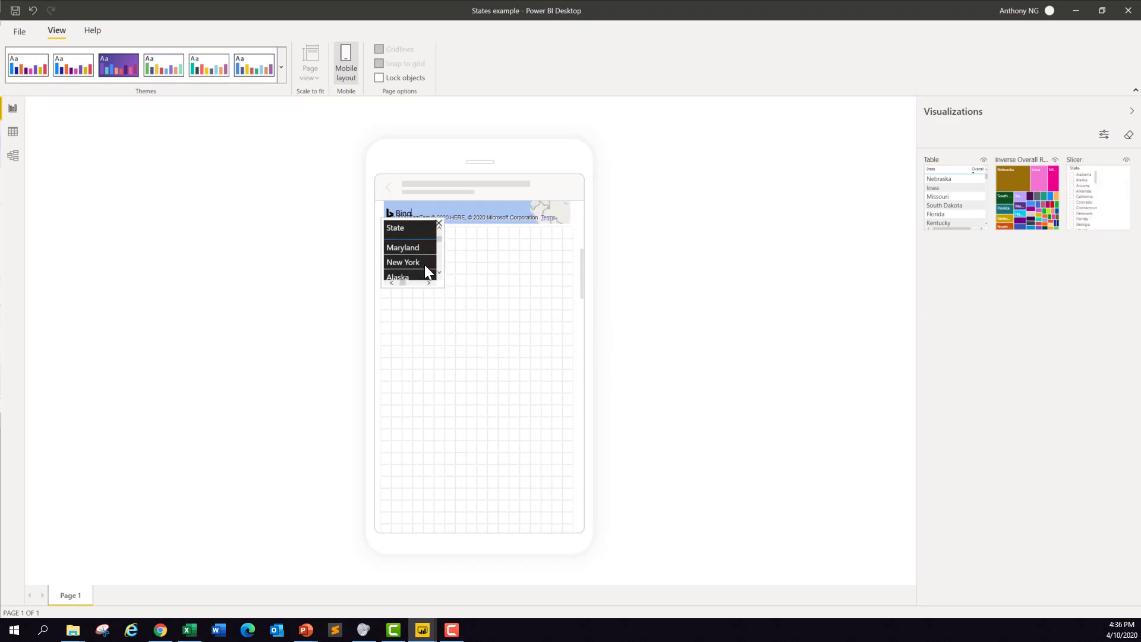
pyautogui.moveTo(444, 295); pyautogui.dragTo(581, 415)
pyautogui.moveTo(1110, 188); pyautogui.dragTo(448, 478)
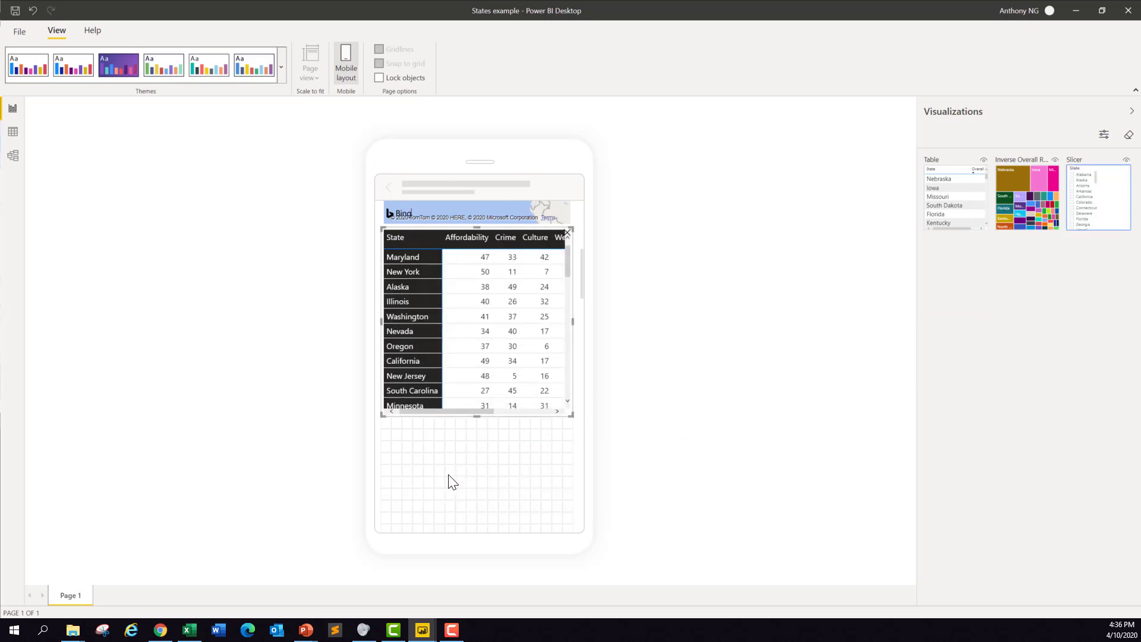
pyautogui.scroll(-4, 523, 351)
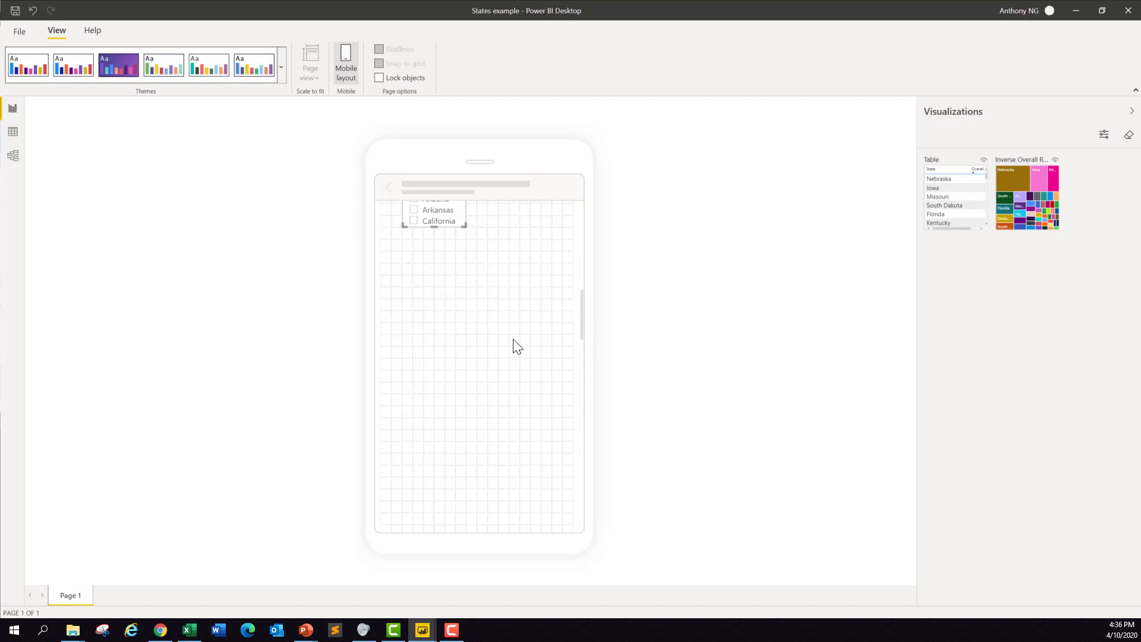
pyautogui.scroll(1, 499, 324)
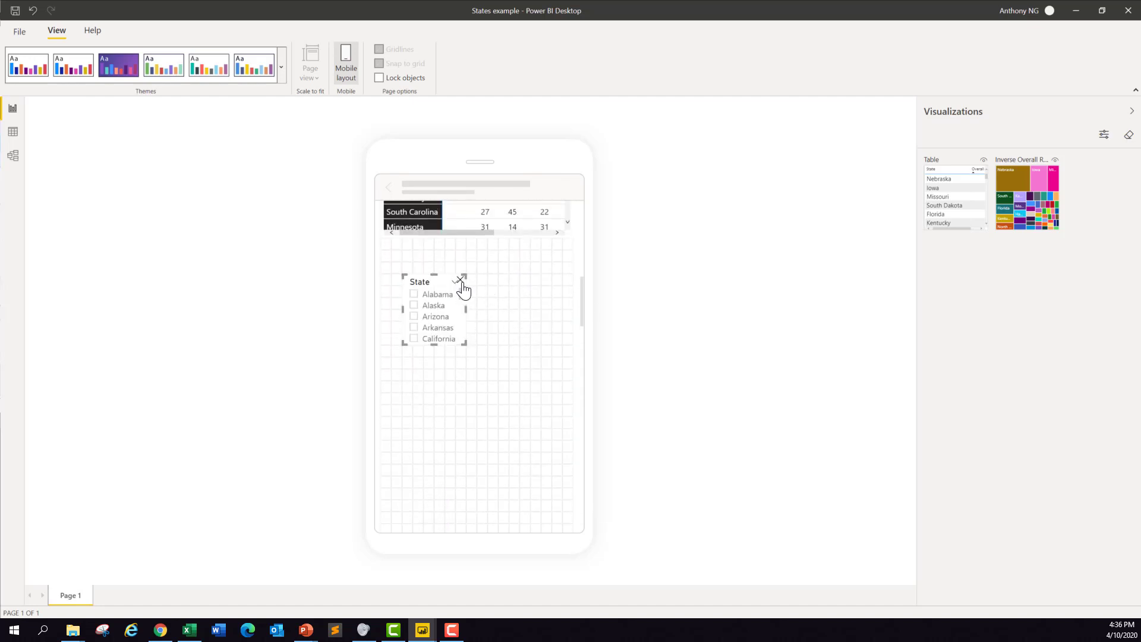
pyautogui.click(459, 279)
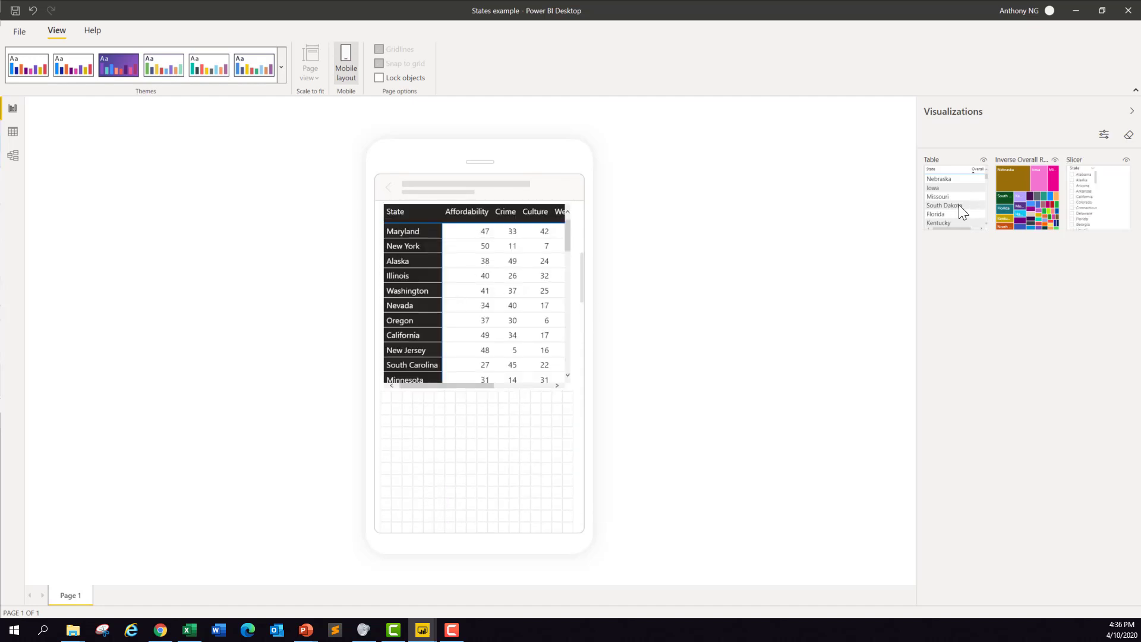
# Step: Add the Inverse Overall Rank treemap beneath the matrix, enlarge it to the full phone width, and review the mobile layout
pyautogui.moveTo(1017, 203); pyautogui.dragTo(474, 440)
pyautogui.scroll(-1, 474, 426)
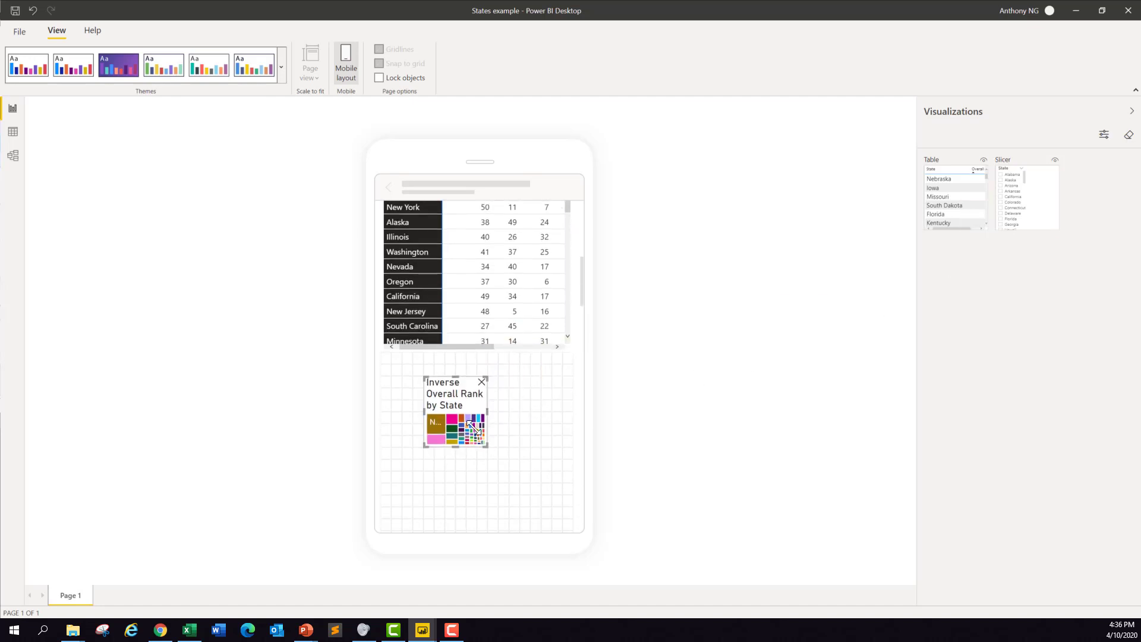
pyautogui.moveTo(447, 402); pyautogui.dragTo(583, 529)
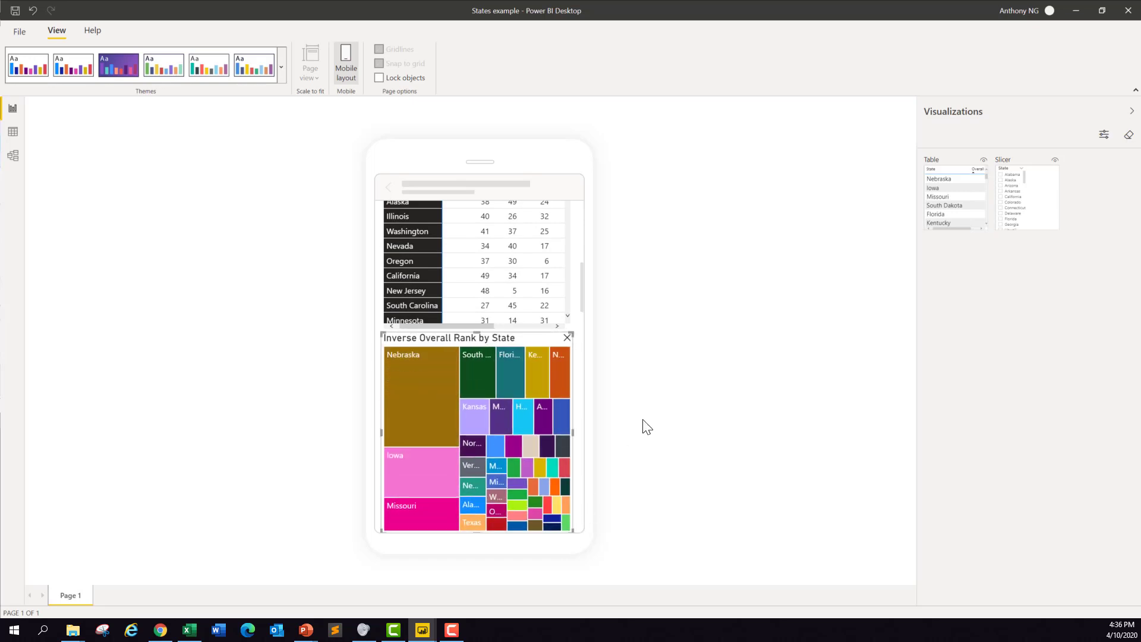
pyautogui.scroll(5, 500, 406)
pyautogui.scroll(1, 500, 407)
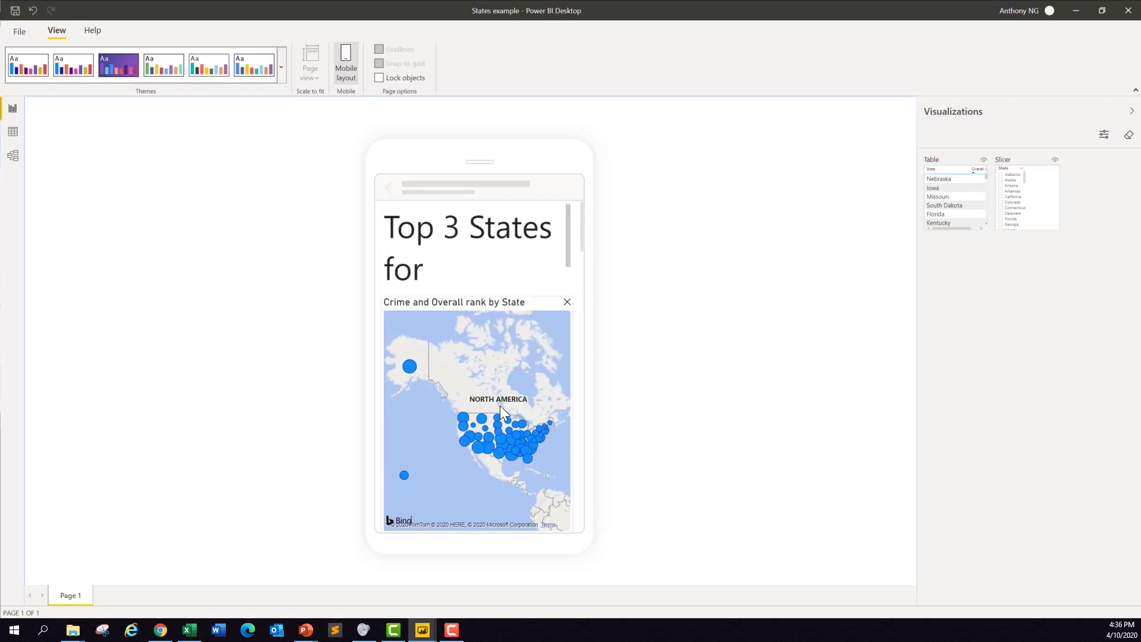
pyautogui.scroll(-8, 501, 407)
pyautogui.scroll(9, 501, 407)
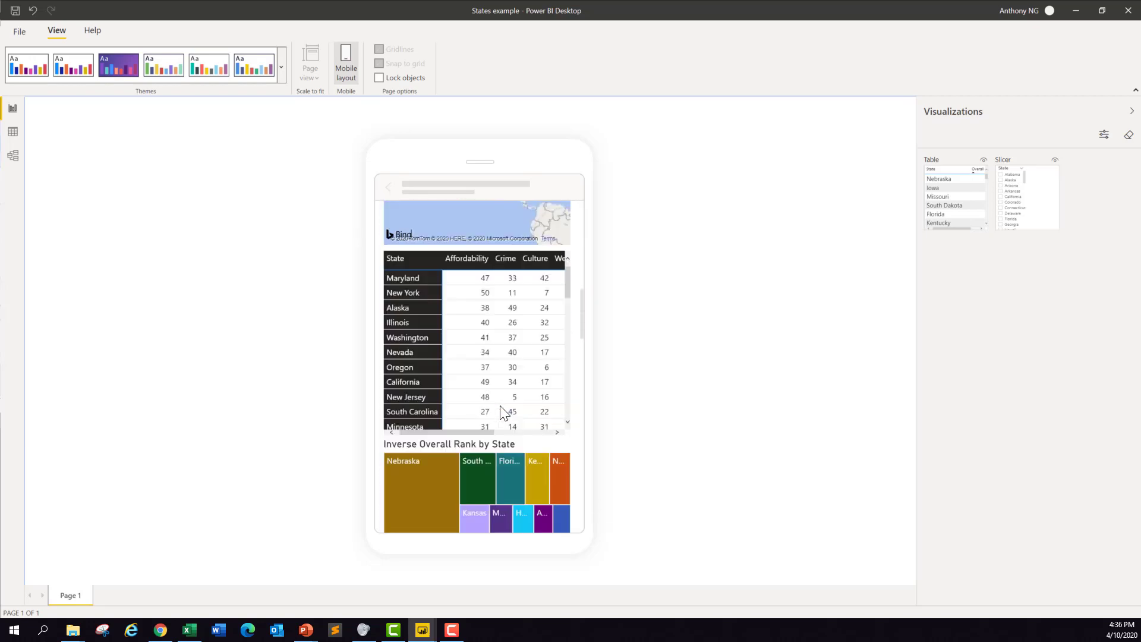